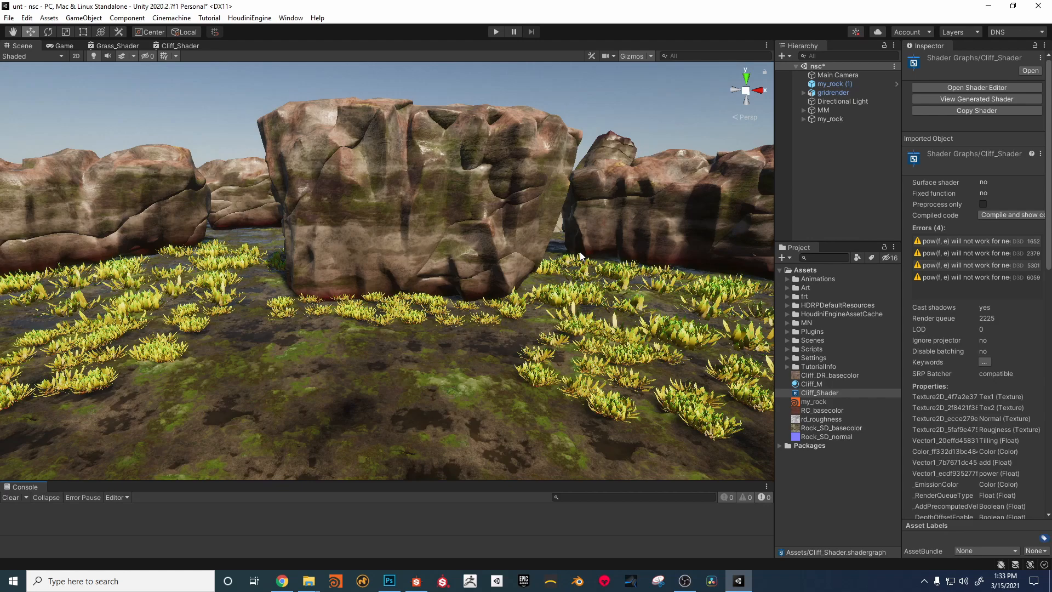
Step: Set the Total Points parameter of the my_rock Houdini asset to 888
{"action": "left_click", "coordinate": [827, 119]}
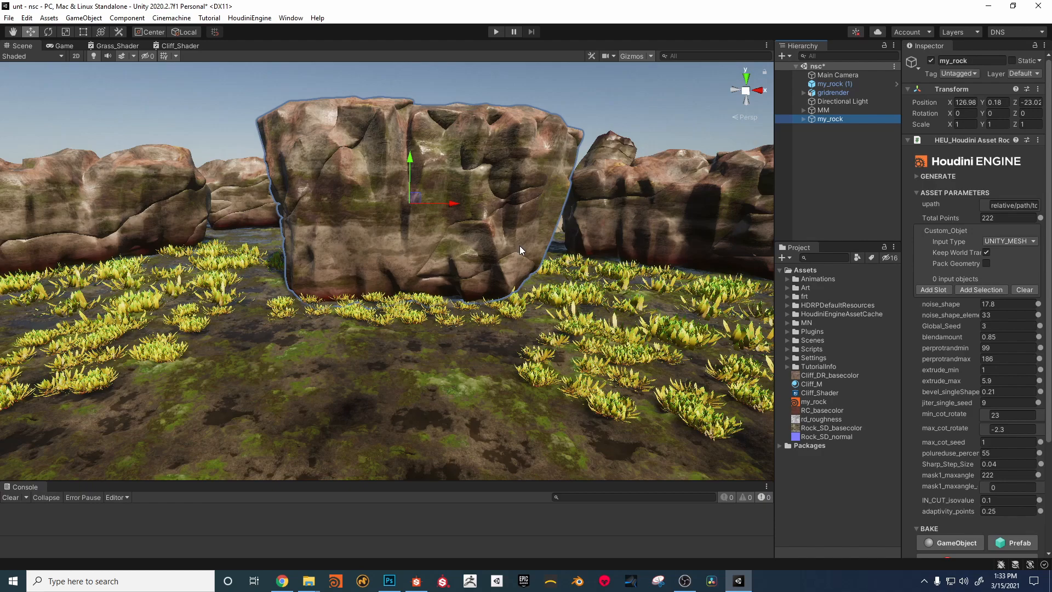
{"action": "left_click", "coordinate": [1001, 218]}
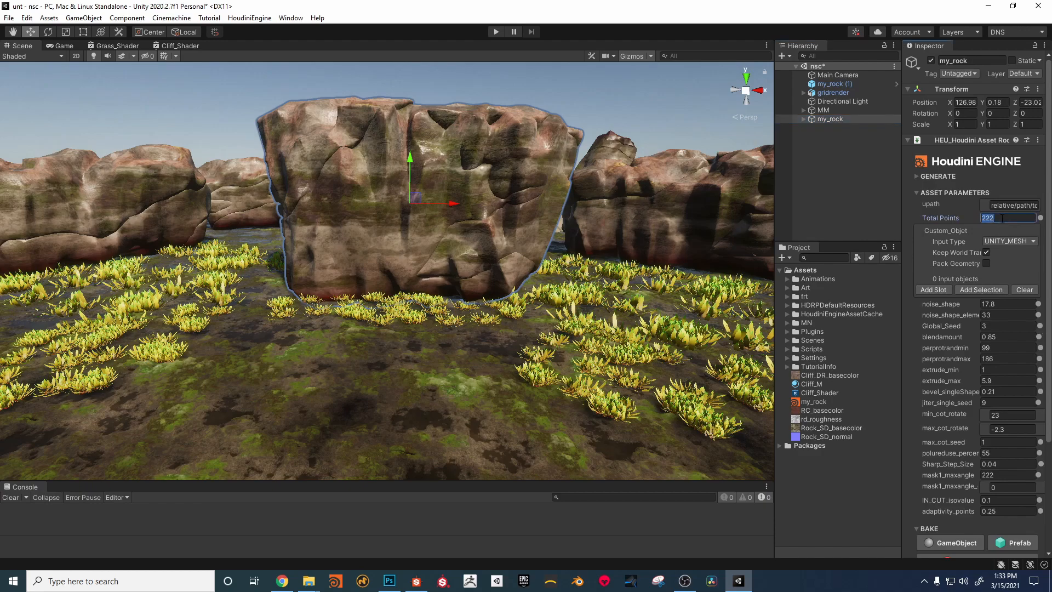
{"action": "type", "text": "888"}
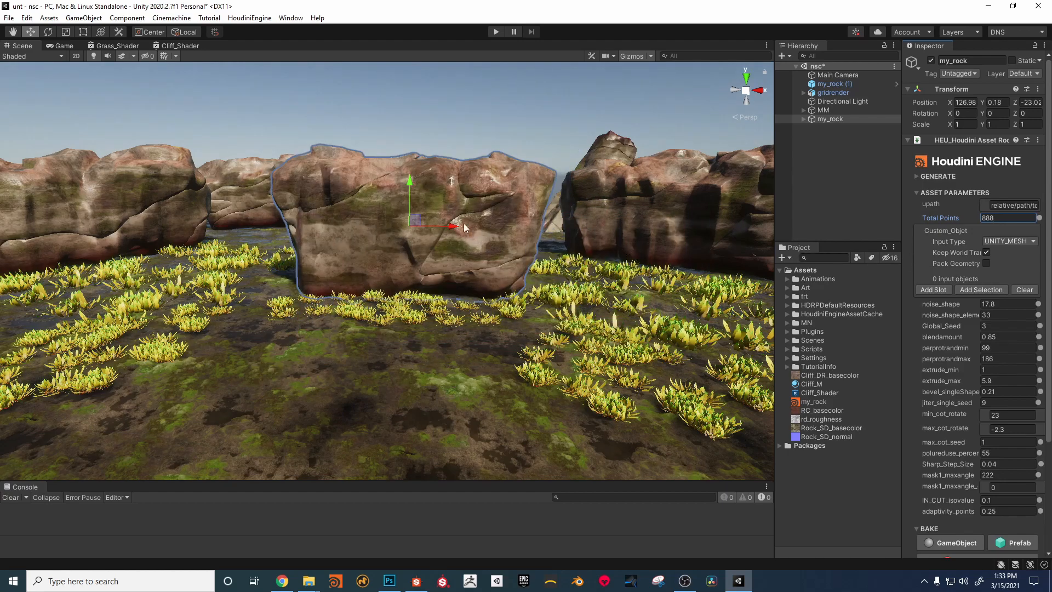
{"action": "key", "text": "alt"}
Step: Open the existing Cliff_Shader graph to examine its node layout, and return to the scene with nothing selected
{"action": "left_click", "coordinate": [819, 392]}
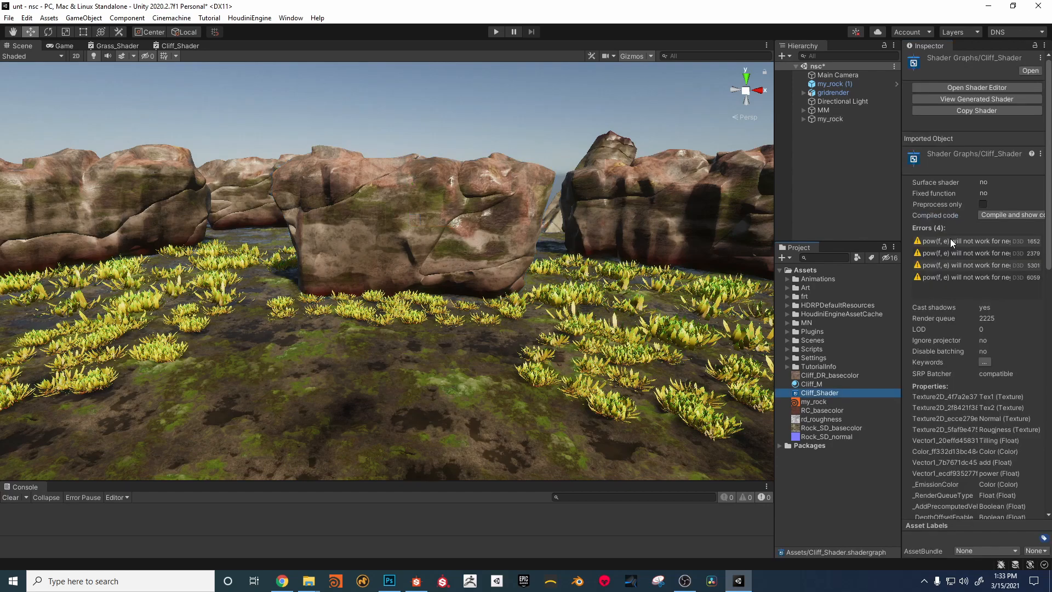
{"action": "left_click", "coordinate": [967, 87]}
{"action": "middle_click_drag", "start_coordinate": [377, 231], "coordinate": [445, 328]}
{"action": "left_click", "coordinate": [22, 46]}
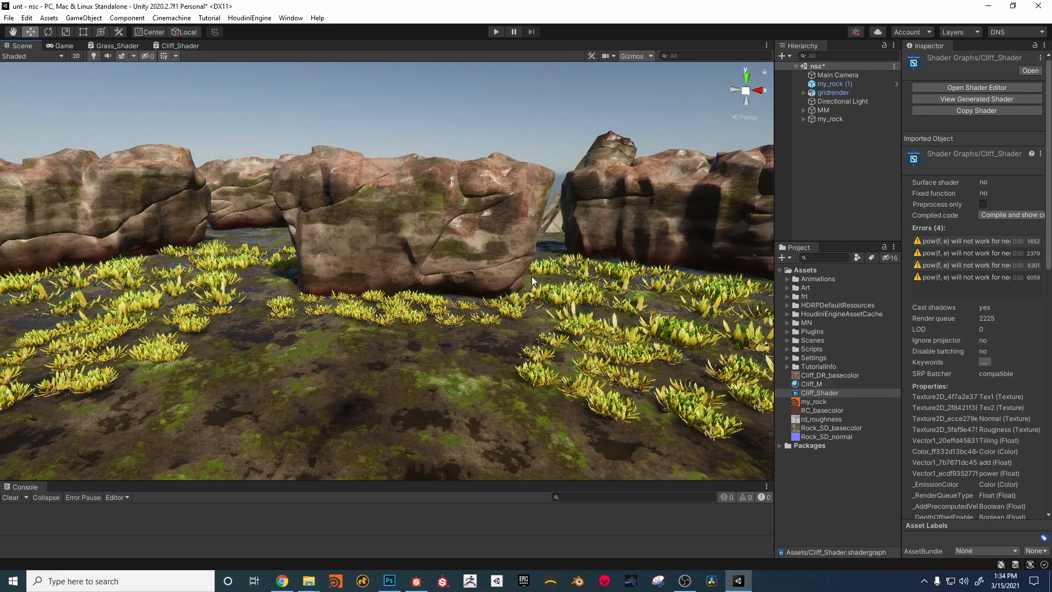
{"action": "left_click", "coordinate": [827, 489]}
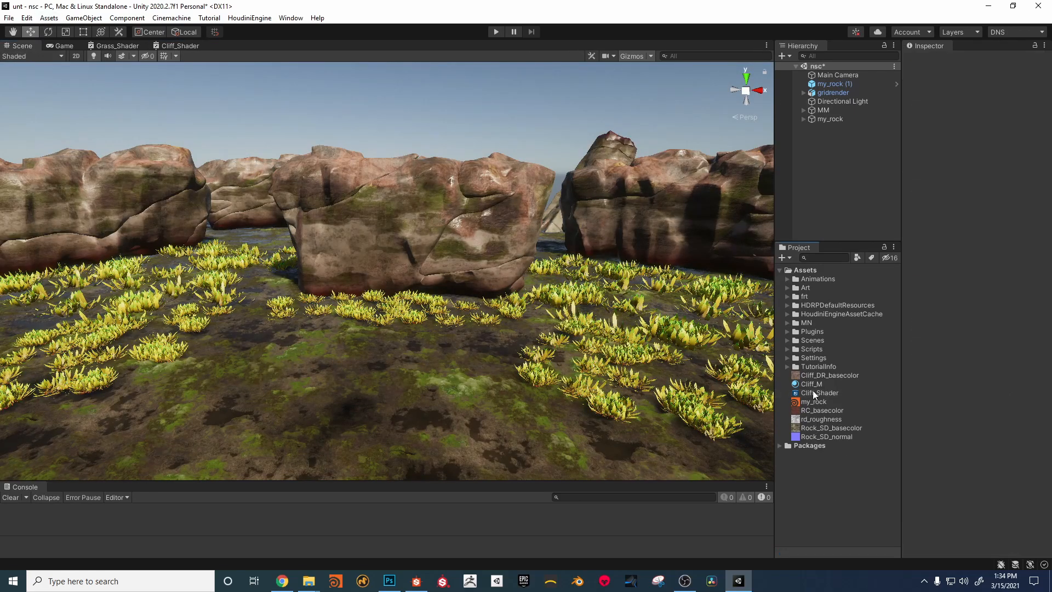
Step: Create an HD Render Pipeline Lit Shader Graph in the Assets folder and name it My_Shader
{"action": "right_click", "coordinate": [800, 272]}
{"action": "mouse_move", "coordinate": [848, 278]}
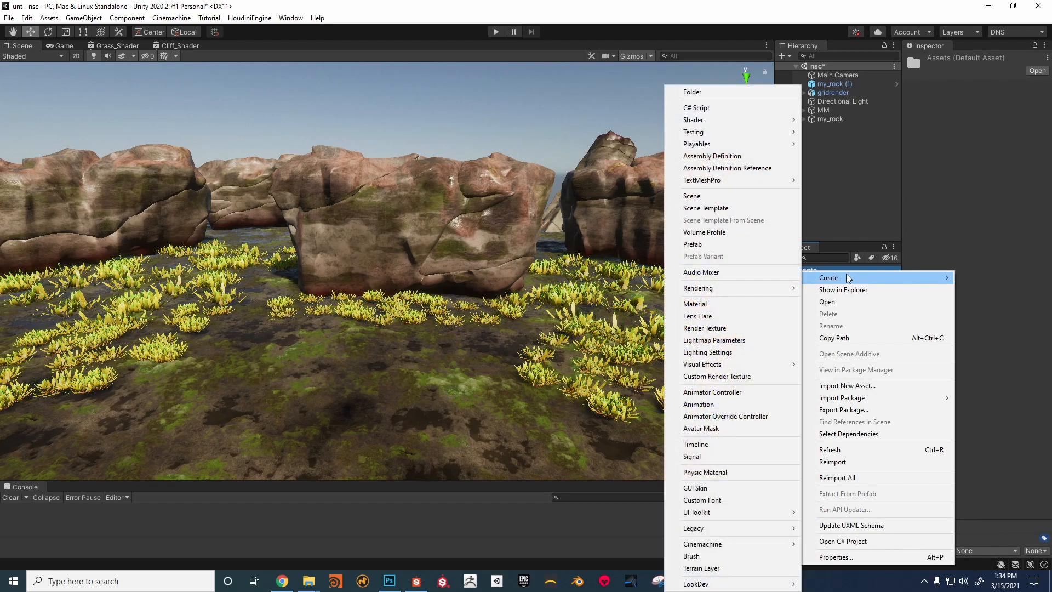
{"action": "mouse_move", "coordinate": [742, 124]}
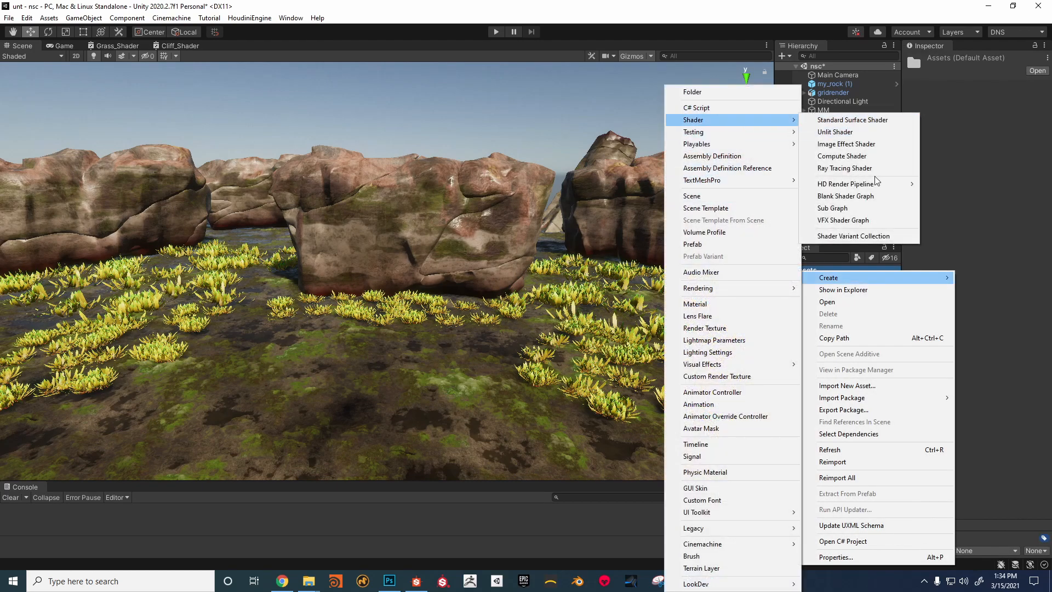
{"action": "mouse_move", "coordinate": [839, 187]}
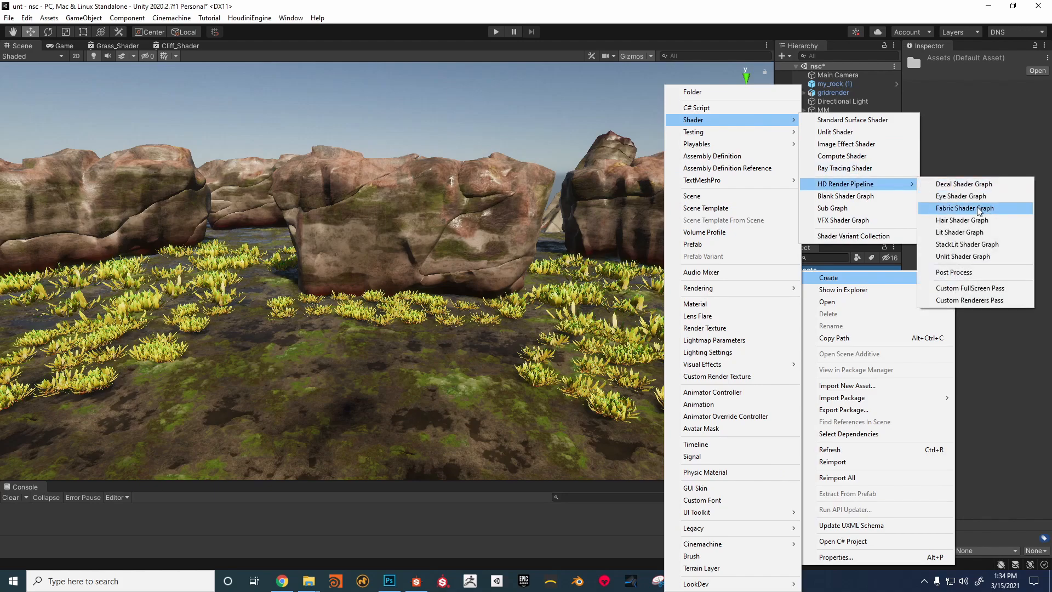
{"action": "left_click", "coordinate": [956, 234]}
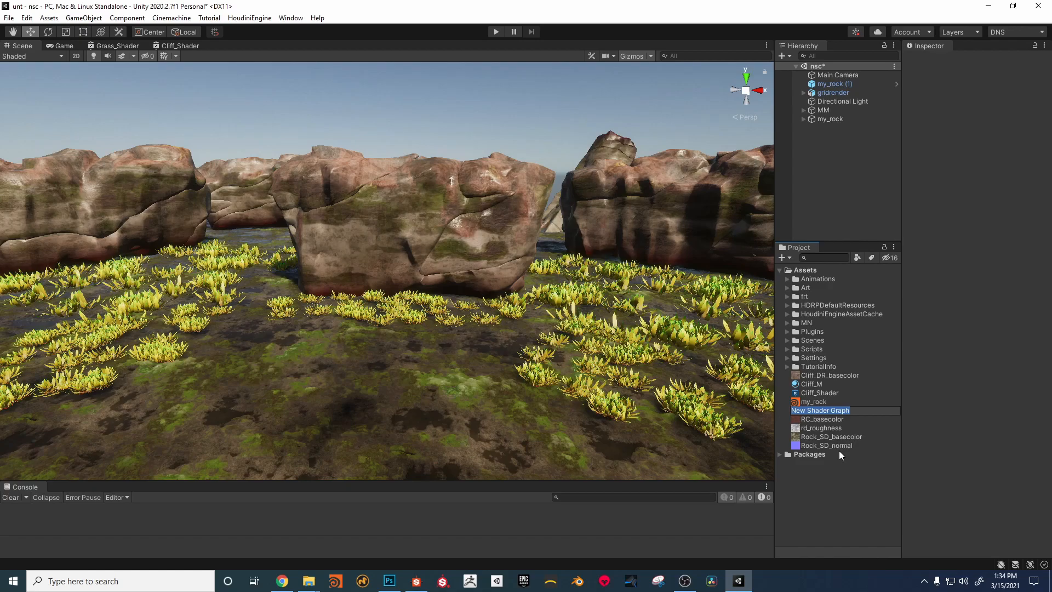
{"action": "type", "text": "Mus"}
{"action": "key", "text": "BackSpace"}
{"action": "type", "text": "y_Shader"}
{"action": "key", "text": "Return"}
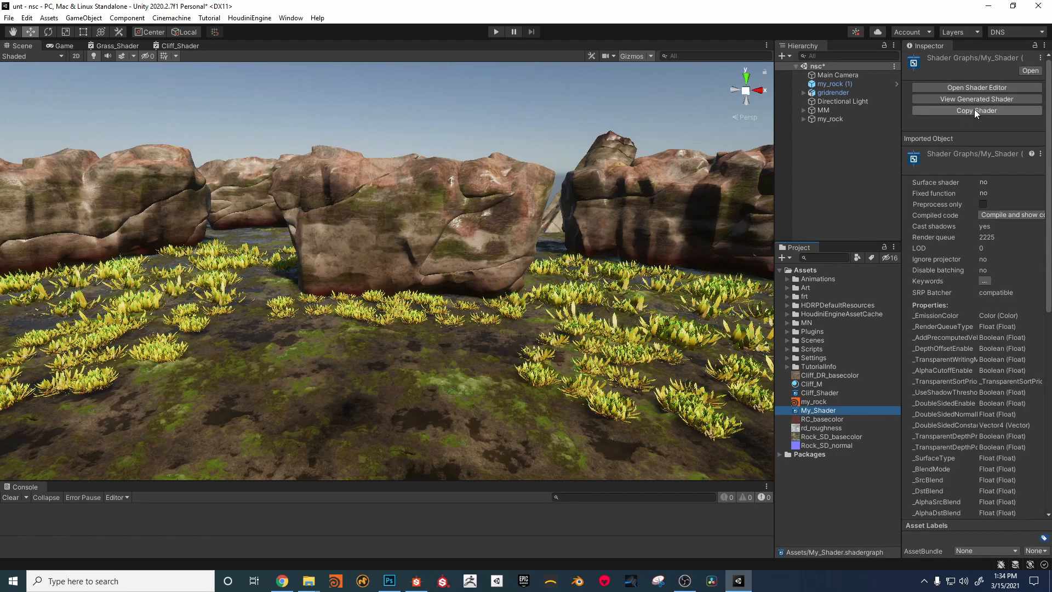
Step: Open My_Shader in the shader editor with its Vertex and Fragment blocks in view
{"action": "left_click", "coordinate": [975, 88]}
{"action": "middle_click_drag", "start_coordinate": [325, 116], "coordinate": [535, 149]}
{"action": "scroll", "coordinate": [230, 140], "scroll_direction": "down", "scroll_amount": 1}
{"action": "middle_click_drag", "start_coordinate": [348, 193], "coordinate": [247, 225]}
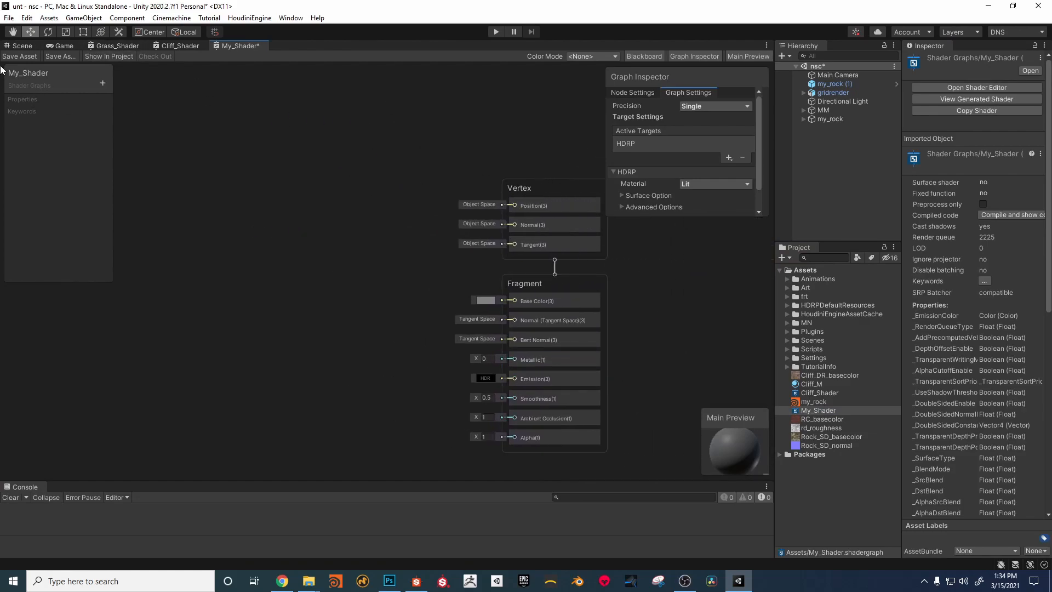
Step: Return to the scene and review the Houdini asset parameters of my_rock
{"action": "left_click", "coordinate": [22, 45]}
{"action": "left_click_drag", "start_coordinate": [412, 240], "coordinate": [338, 218], "text": "alt"}
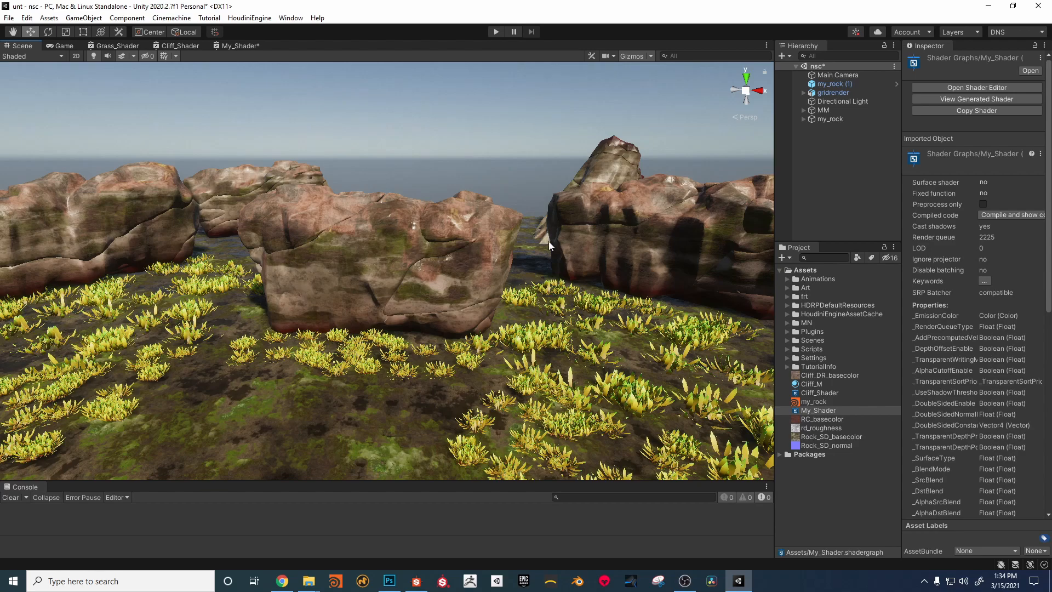
{"action": "left_click", "coordinate": [816, 402]}
{"action": "left_click", "coordinate": [838, 119]}
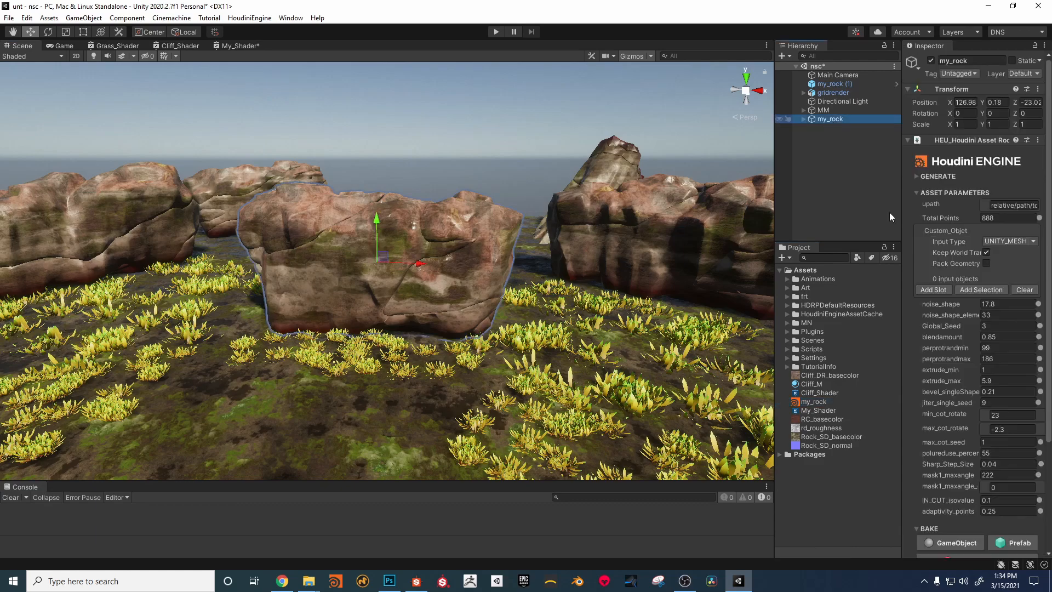
{"action": "scroll", "coordinate": [989, 387], "scroll_direction": "down", "scroll_amount": 3}
{"action": "scroll", "coordinate": [991, 390], "scroll_direction": "up", "scroll_amount": 2}
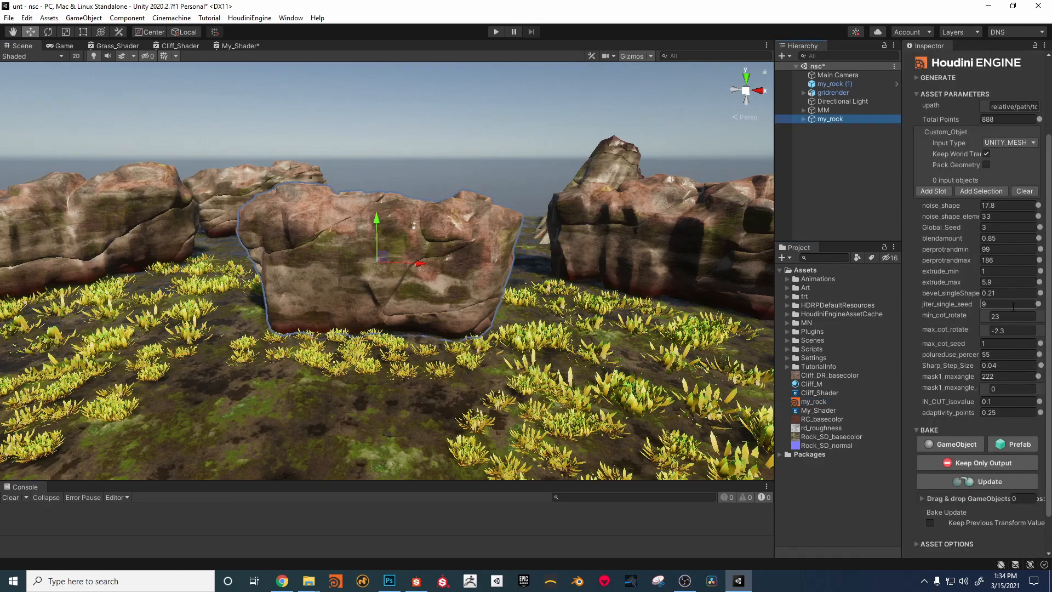
{"action": "scroll", "coordinate": [1013, 310], "scroll_direction": "down", "scroll_amount": 2}
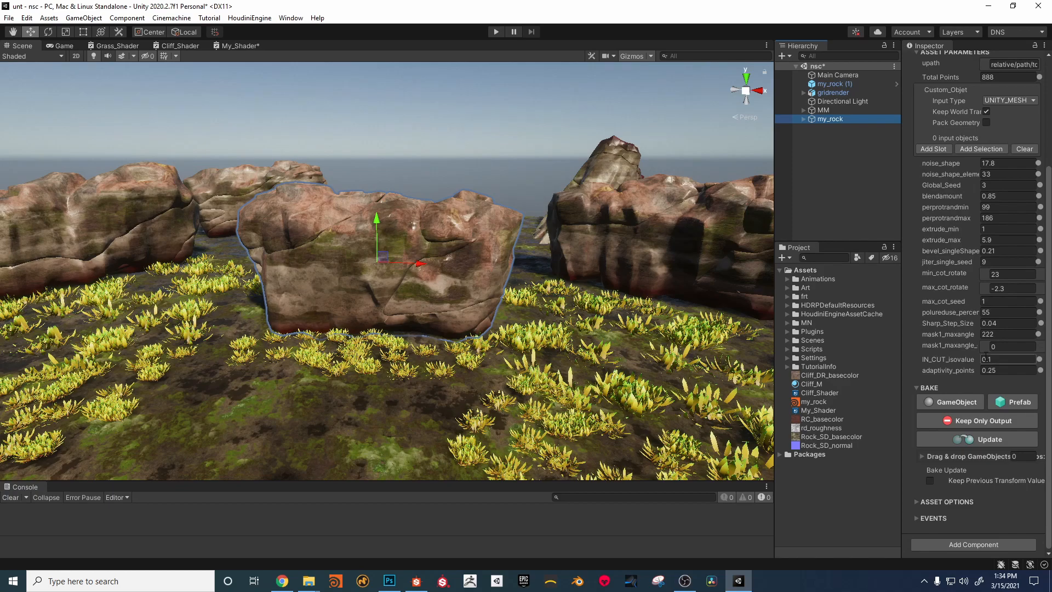
Step: Set the mask1_maxangle parameter of my_rock to 130
{"action": "left_click", "coordinate": [1002, 335]}
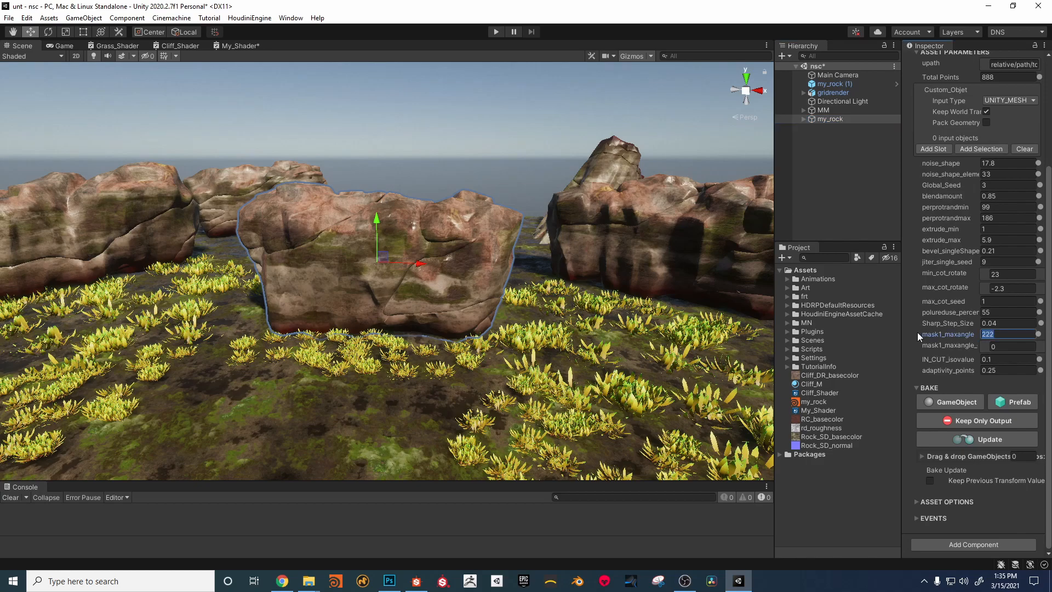
{"action": "type", "text": "130"}
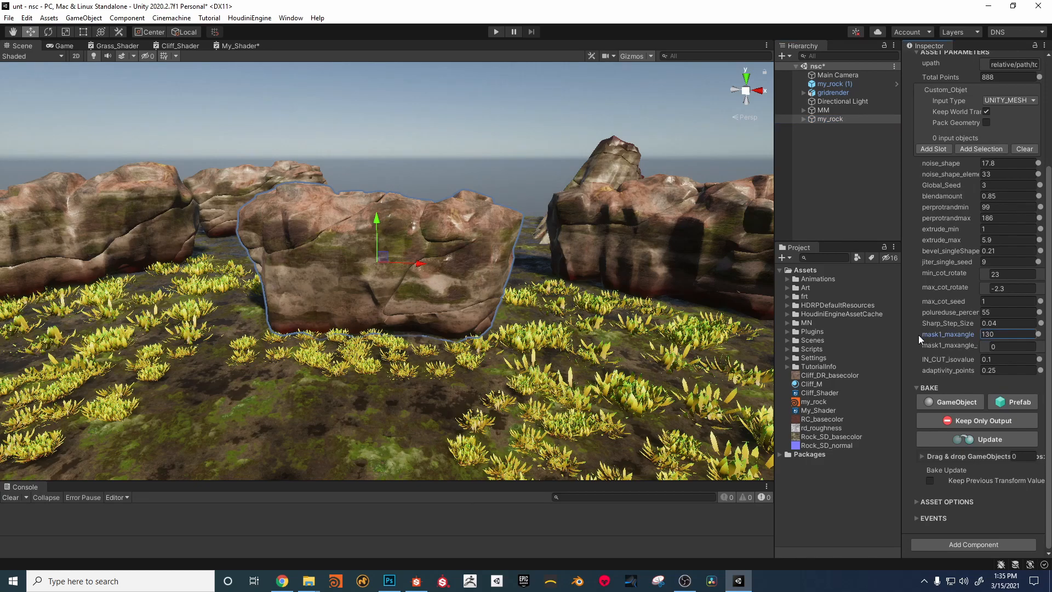
Step: Set the mask1_maxangle of my_rock to 90 and check the rock's surface up close
{"action": "left_click", "coordinate": [958, 334]}
{"action": "type", "text": "90"}
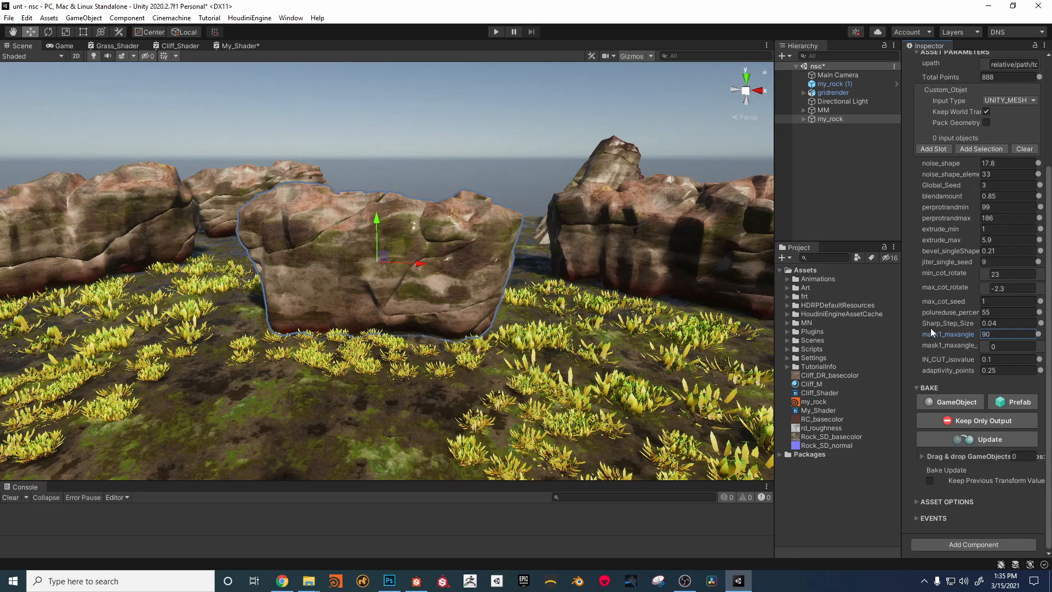
{"action": "left_click_drag", "start_coordinate": [495, 279], "coordinate": [512, 283], "text": "alt"}
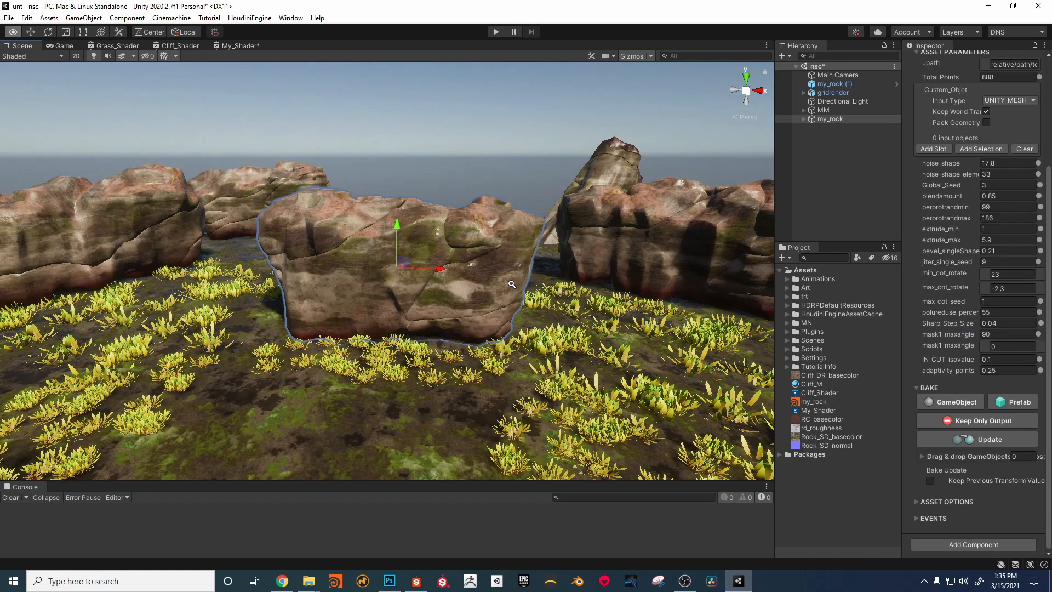
{"action": "key", "text": "f"}
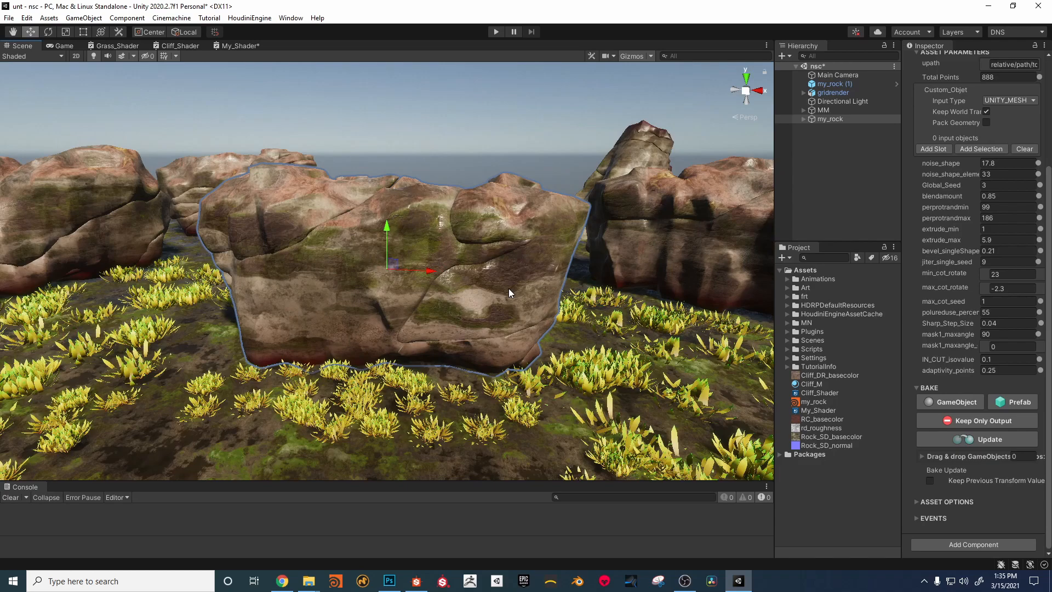
{"action": "middle_click_drag", "start_coordinate": [509, 288], "coordinate": [495, 271]}
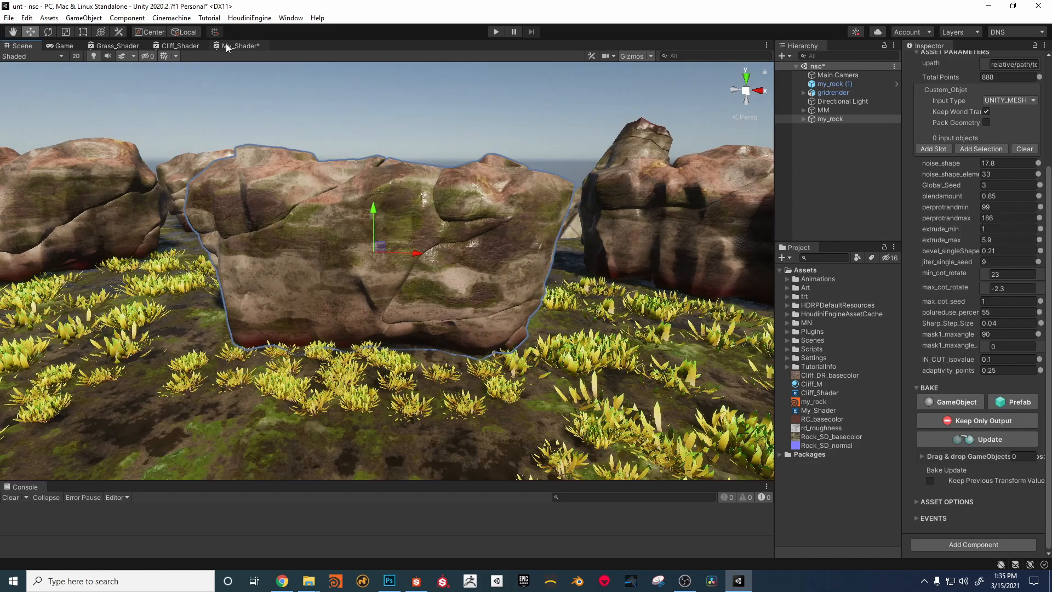
Step: Add a Texture 2D property named Tex_1 to the My_Shader graph
{"action": "left_click", "coordinate": [226, 48]}
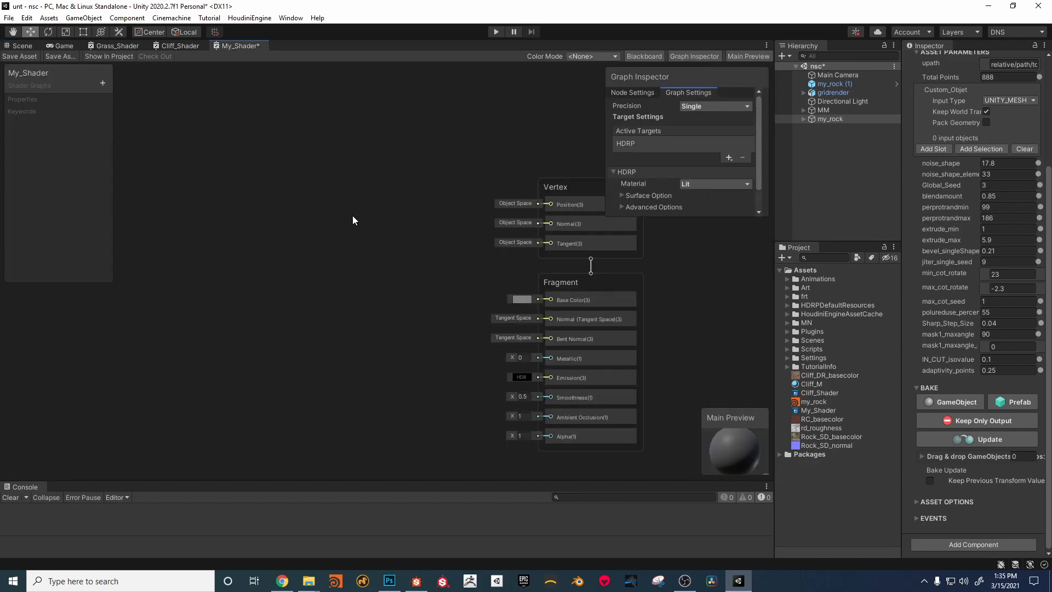
{"action": "left_click", "coordinate": [102, 84]}
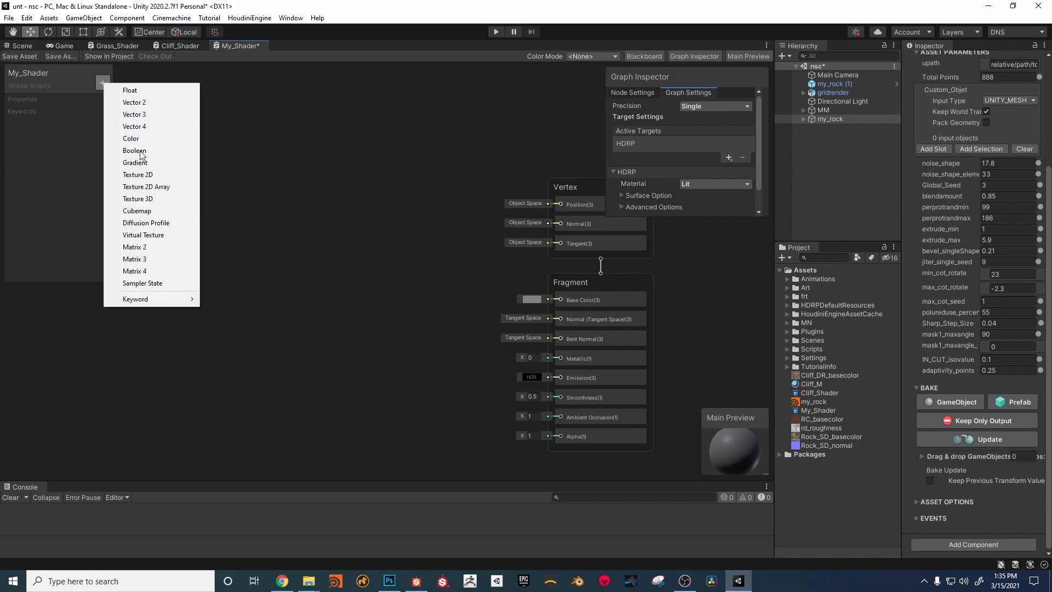
{"action": "left_click", "coordinate": [142, 173]}
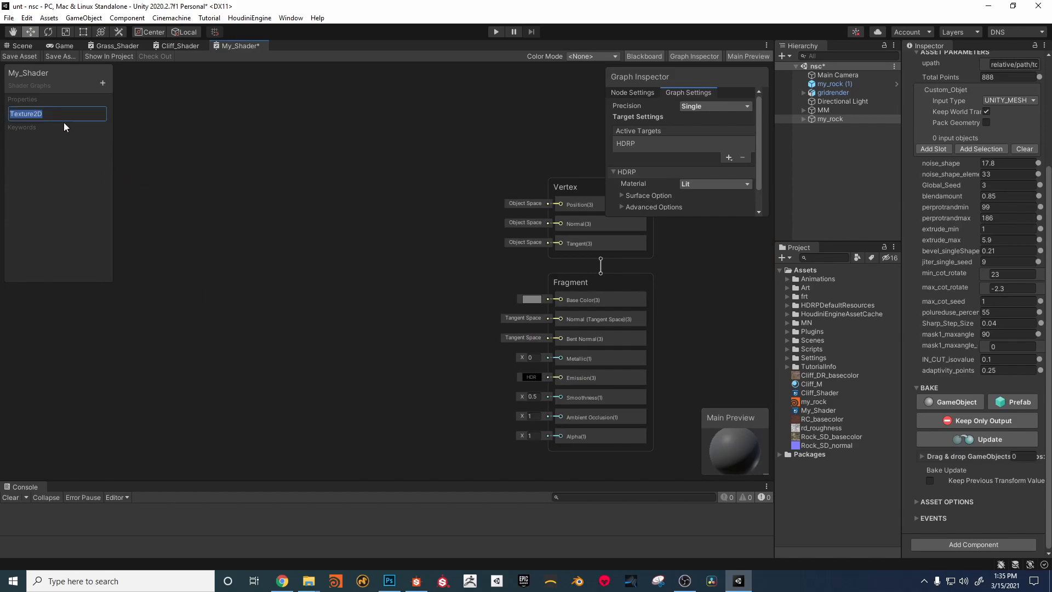
{"action": "type", "text": "Tex_1"}
{"action": "key", "text": "Return"}
Step: Add a second Texture 2D property to My_Shader and name it Tex_2
{"action": "left_click", "coordinate": [99, 87]}
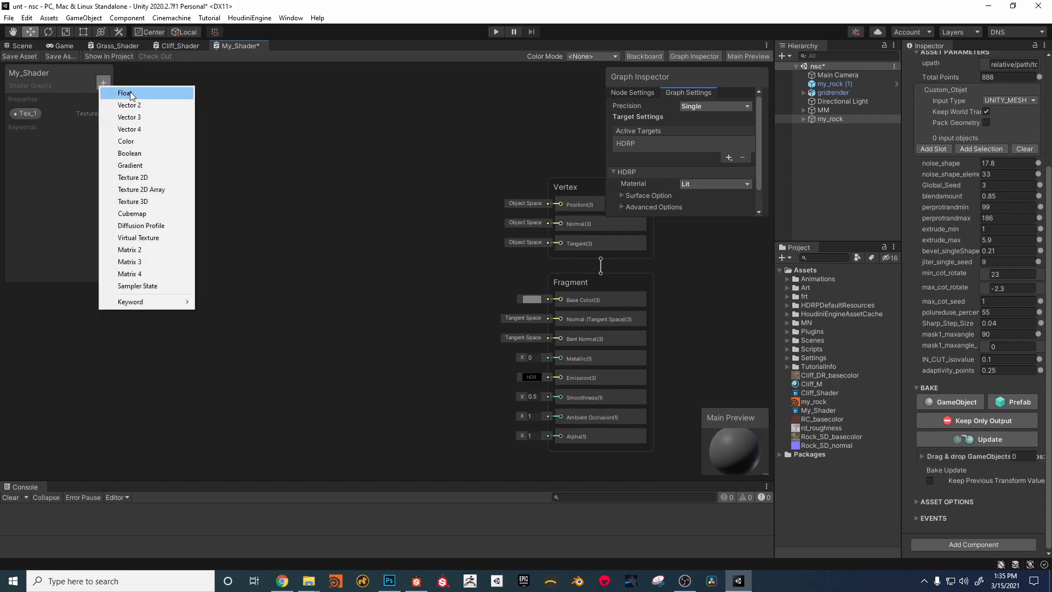
{"action": "left_click", "coordinate": [118, 177]}
{"action": "type", "text": "Tex_2"}
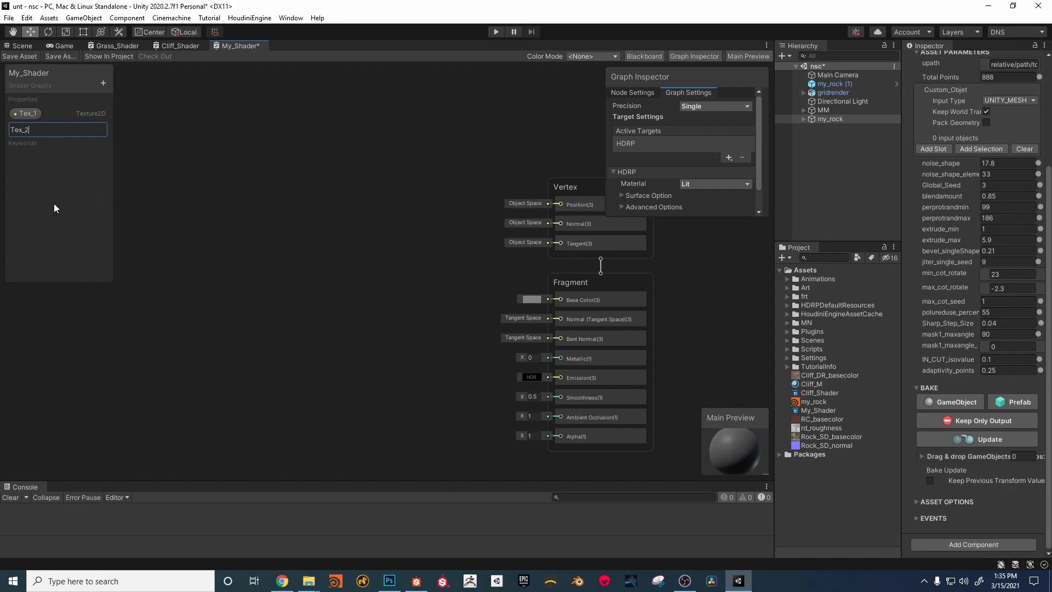
{"action": "key", "text": "Return"}
Step: Add a Texture 2D property named Normal_Map to the shader's properties
{"action": "left_click", "coordinate": [103, 84]}
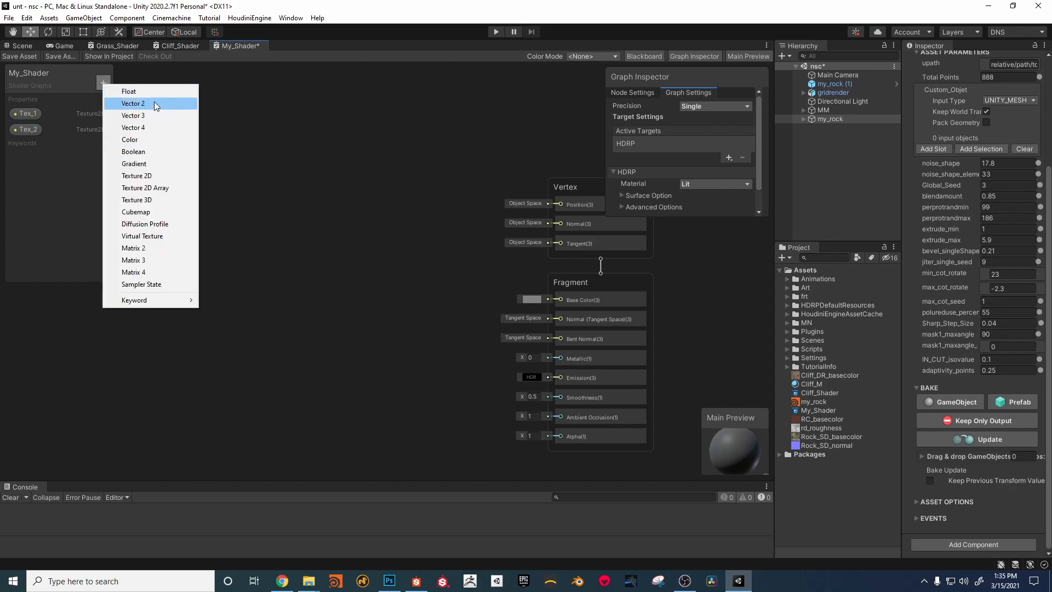
{"action": "left_click", "coordinate": [152, 176]}
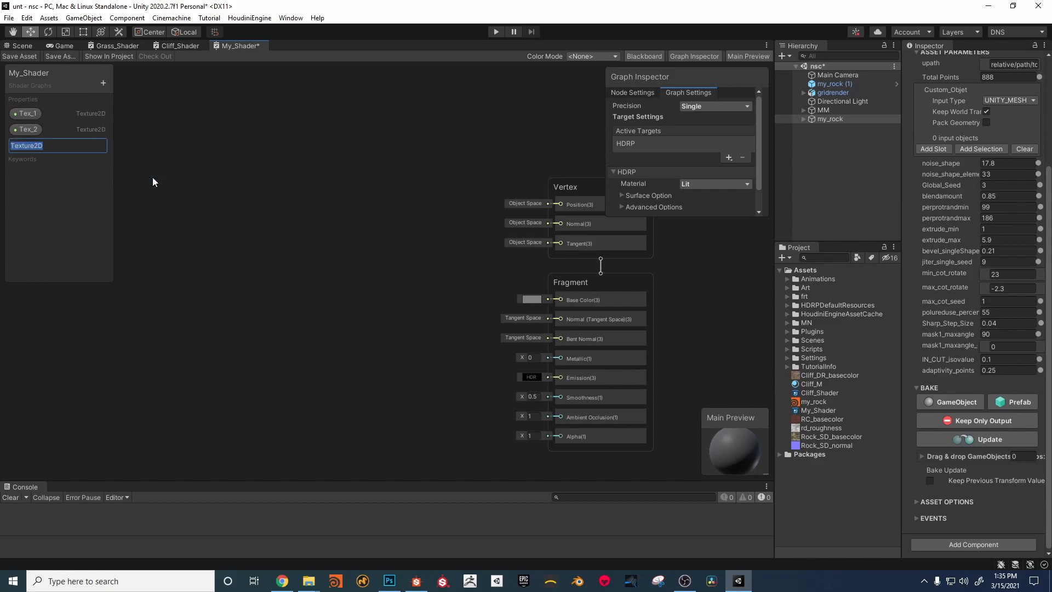
{"action": "type", "text": "Normal_Map"}
{"action": "key", "text": "Return"}
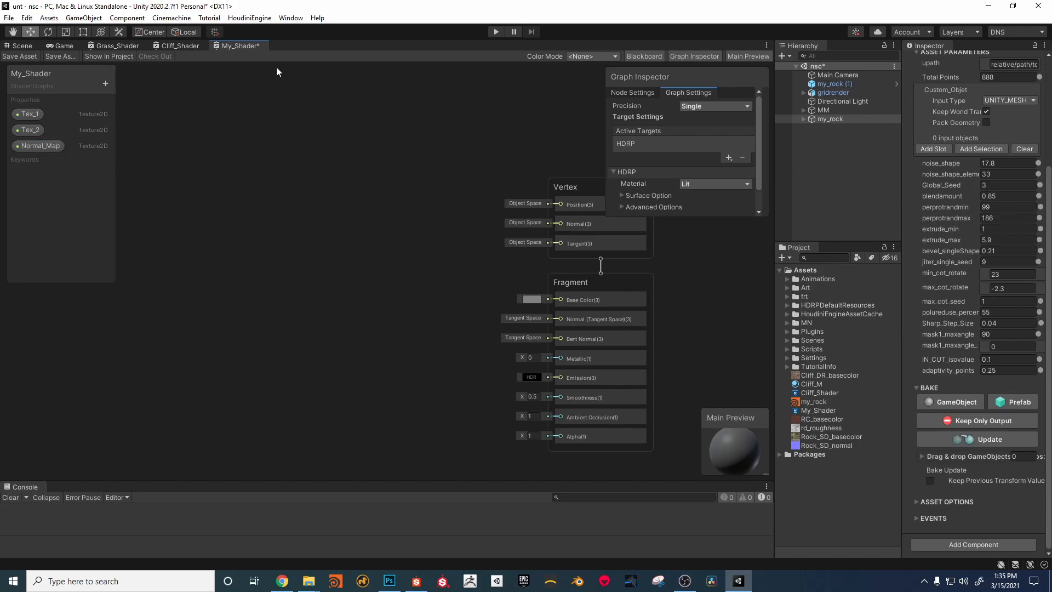
Step: Add a Texture 2D property named Roughness to the shader's properties
{"action": "left_click", "coordinate": [104, 83]}
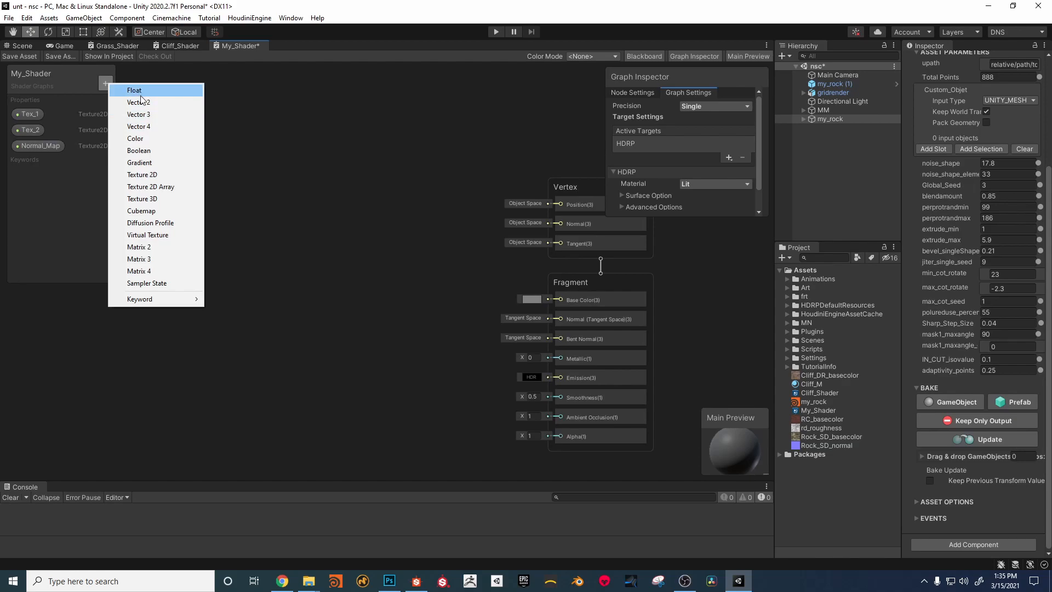
{"action": "left_click", "coordinate": [155, 176]}
{"action": "type", "text": "Roughness"}
{"action": "key", "text": "Return"}
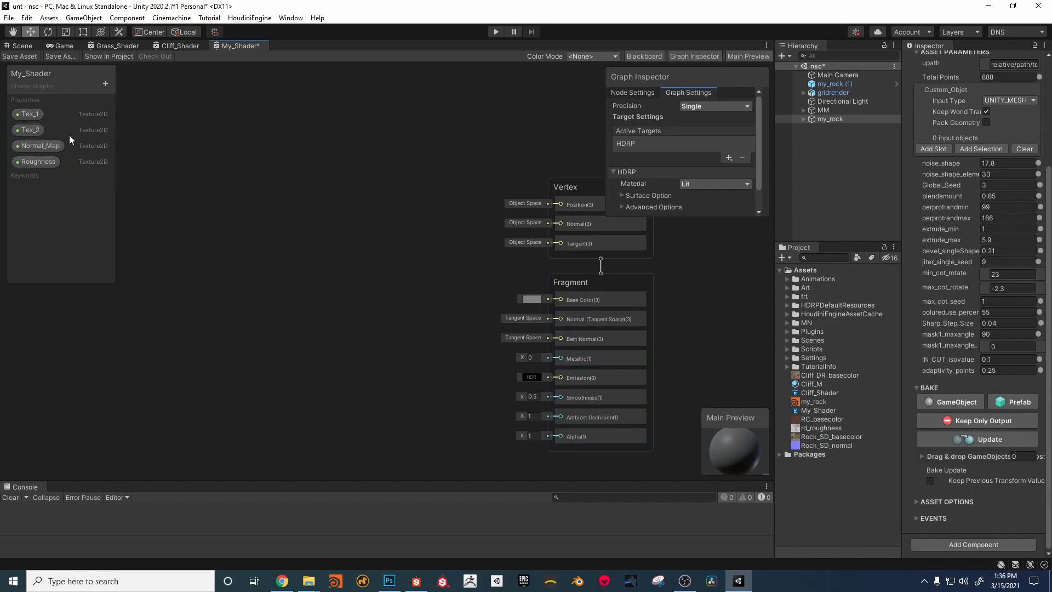
Step: Place the Tex_1 and Tex_2 properties as nodes in the graph, with Tex_2 below Tex_1
{"action": "left_click", "coordinate": [31, 114]}
{"action": "left_click_drag", "start_coordinate": [28, 129], "coordinate": [240, 165]}
{"action": "middle_click_drag", "start_coordinate": [310, 159], "coordinate": [314, 171]}
{"action": "left_click_drag", "start_coordinate": [241, 179], "coordinate": [236, 183]}
{"action": "middle_click_drag", "start_coordinate": [297, 189], "coordinate": [282, 211]}
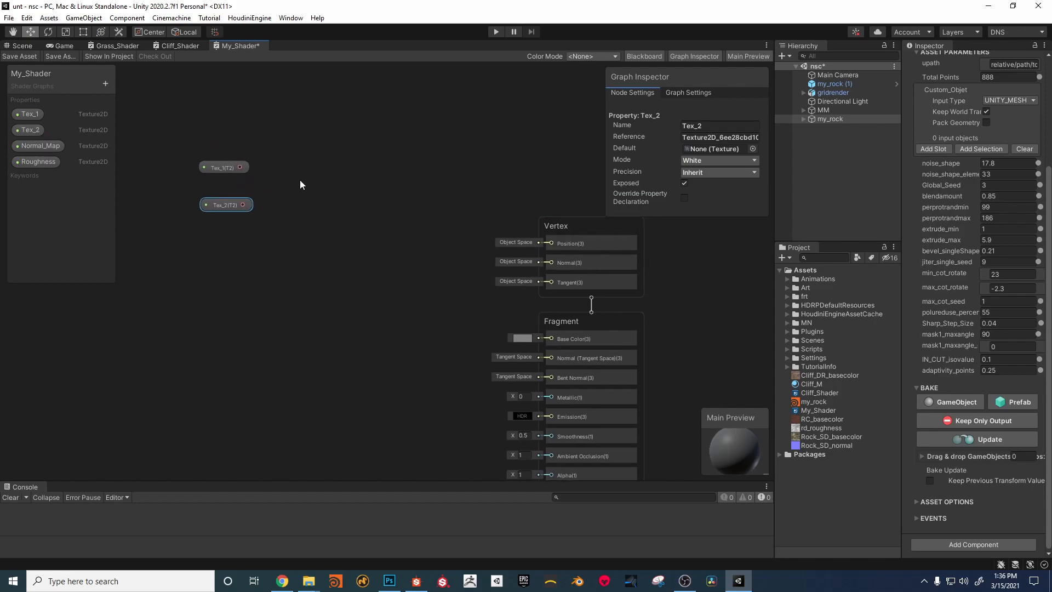
Step: Add a Vertex Color node and position it below the Tex_2 node
{"action": "key", "text": "space"}
{"action": "type", "text": "vert"}
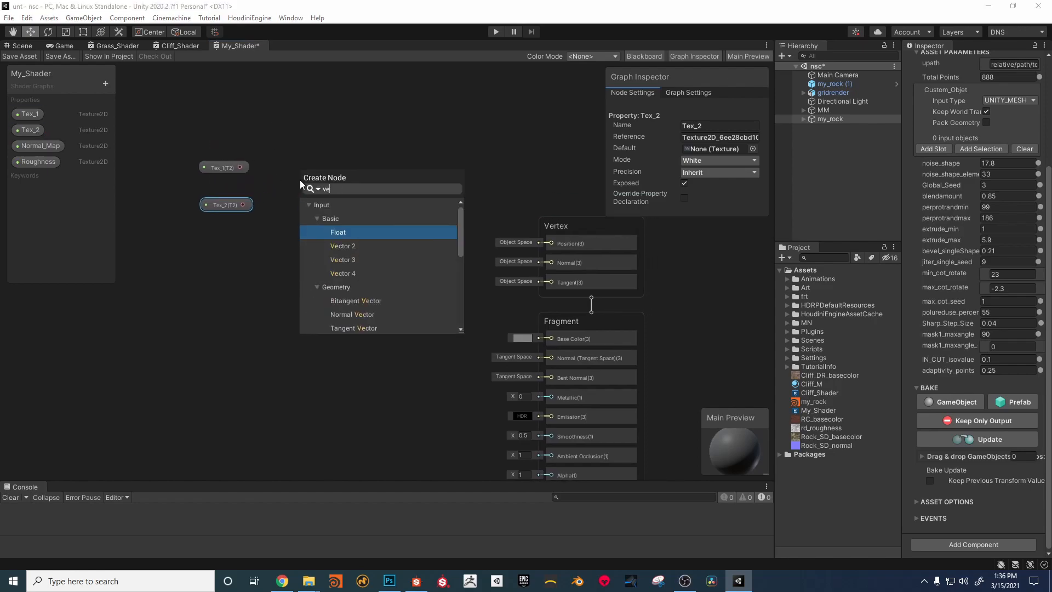
{"action": "left_click", "coordinate": [342, 239]}
{"action": "left_click_drag", "start_coordinate": [352, 208], "coordinate": [217, 261]}
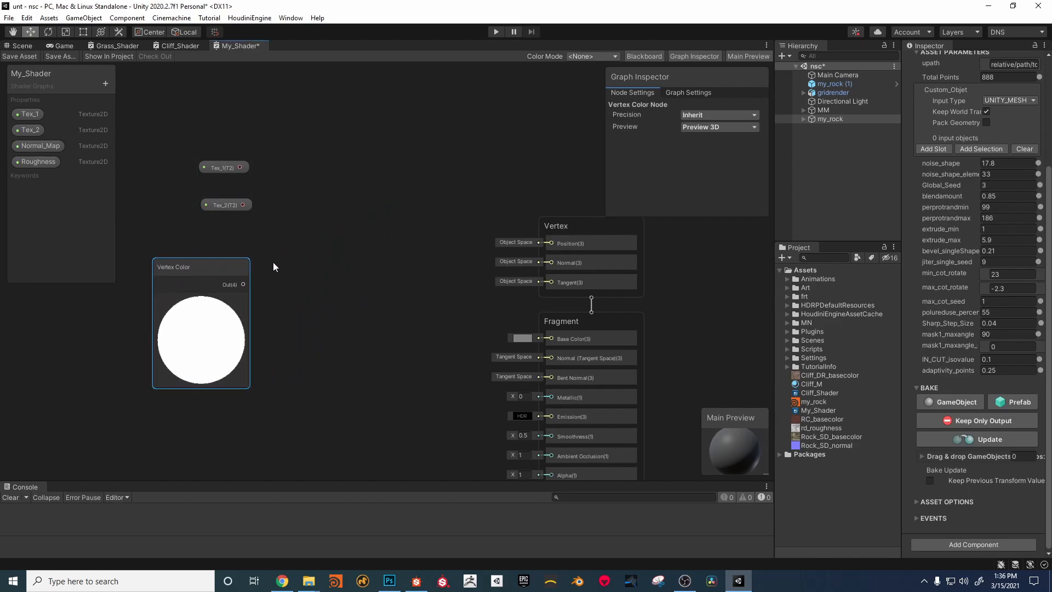
Step: Add a Split node beside the Vertex Color node and feed the vertex color output into it
{"action": "key", "text": "space"}
{"action": "type", "text": "sp"}
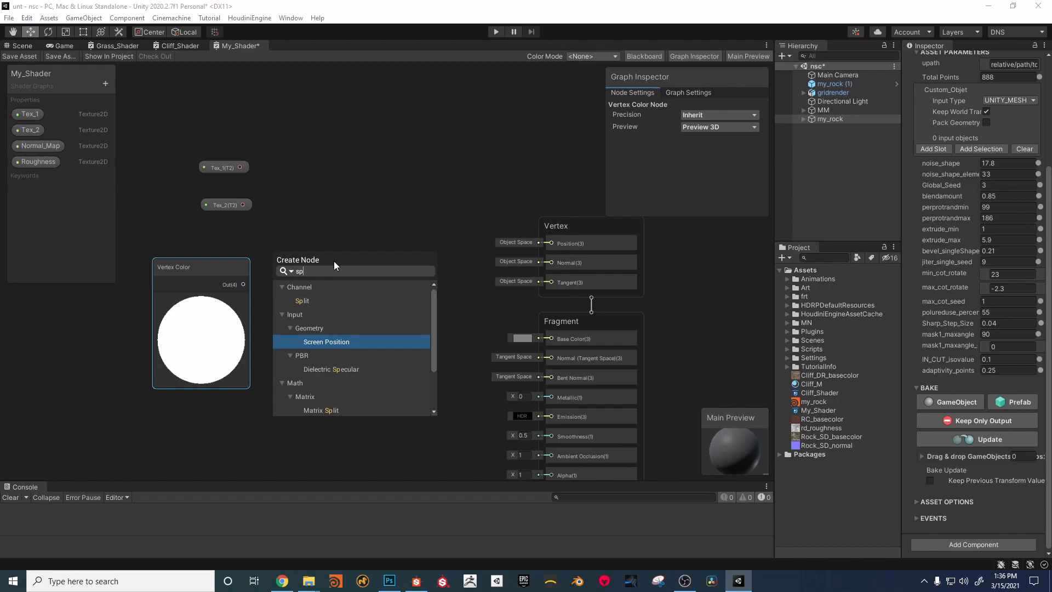
{"action": "left_click", "coordinate": [314, 300]}
{"action": "left_click_drag", "start_coordinate": [214, 273], "coordinate": [273, 268]}
{"action": "middle_click_drag", "start_coordinate": [327, 228], "coordinate": [305, 257]}
Step: Add a Lerp node to the graph and place it beside the Tex_1 and Tex_2 nodes
{"action": "key", "text": "space"}
{"action": "type", "text": "le"}
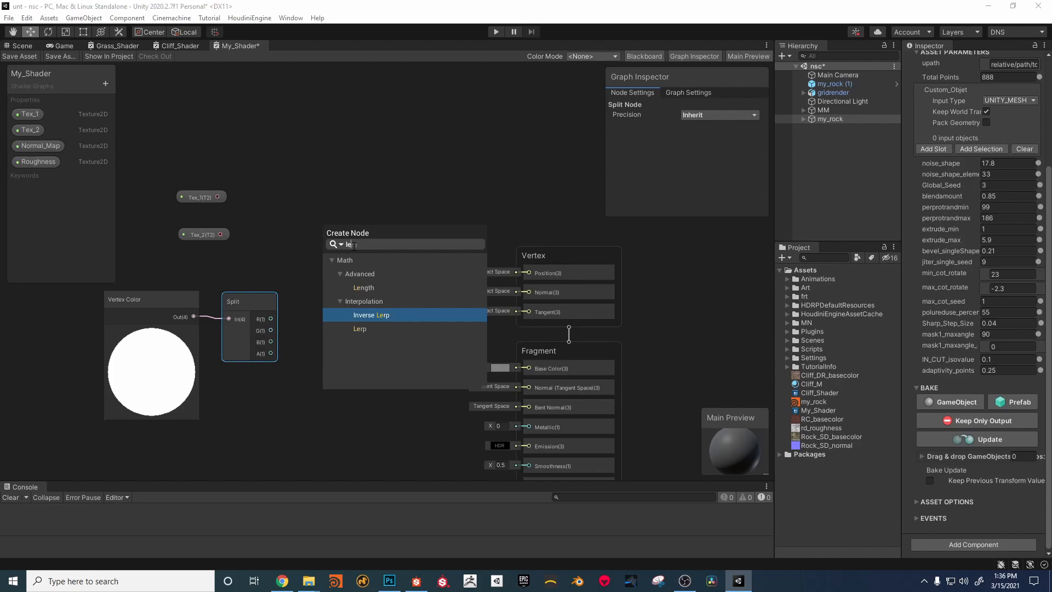
{"action": "type", "text": "rp"}
{"action": "left_click", "coordinate": [372, 300]}
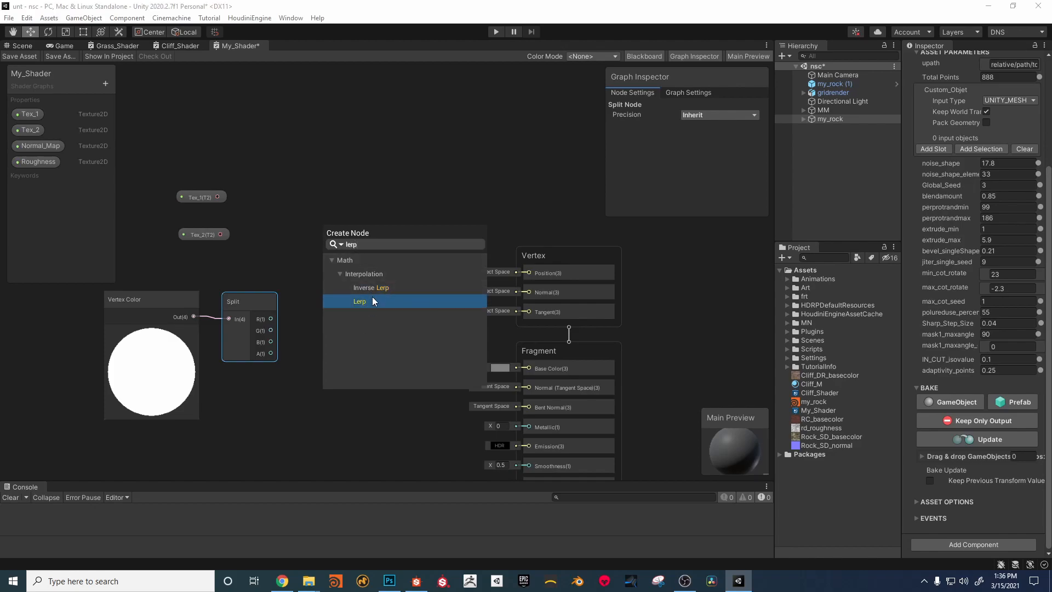
{"action": "left_click", "coordinate": [370, 300]}
{"action": "left_click_drag", "start_coordinate": [369, 248], "coordinate": [358, 198]}
Step: Try to connect the Tex_1 and Tex_2 outputs directly to the Lerp node's inputs
{"action": "left_click_drag", "start_coordinate": [218, 197], "coordinate": [311, 220]}
{"action": "left_click_drag", "start_coordinate": [218, 197], "coordinate": [361, 192]}
{"action": "left_click", "coordinate": [348, 203]}
{"action": "left_click_drag", "start_coordinate": [217, 196], "coordinate": [332, 210]}
{"action": "left_click_drag", "start_coordinate": [220, 235], "coordinate": [325, 221]}
Step: Add a Texture 2D Array property to the shader's properties
{"action": "left_click", "coordinate": [159, 144]}
{"action": "left_click", "coordinate": [105, 83]}
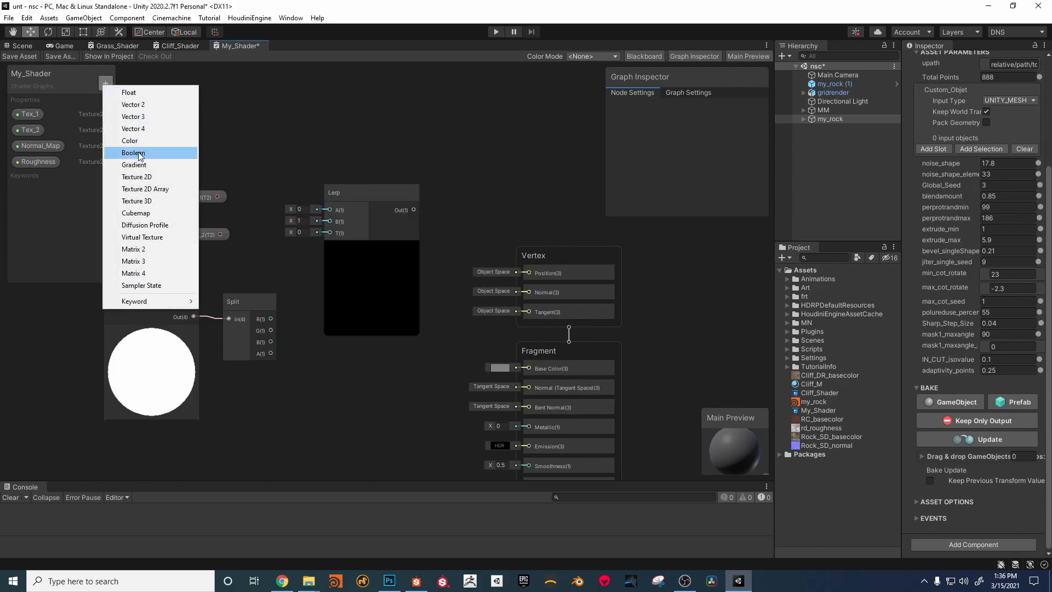
{"action": "left_click", "coordinate": [156, 188]}
{"action": "left_click", "coordinate": [150, 186]}
{"action": "left_click_drag", "start_coordinate": [255, 160], "coordinate": [336, 199]}
{"action": "left_click_drag", "start_coordinate": [277, 122], "coordinate": [335, 211]}
{"action": "key", "text": "Delete"}
Step: Create a Sample Texture 2D node fed by Tex_1 and connect its RGBA output to the Lerp node's A input
{"action": "left_click", "coordinate": [200, 196]}
{"action": "left_click", "coordinate": [275, 163]}
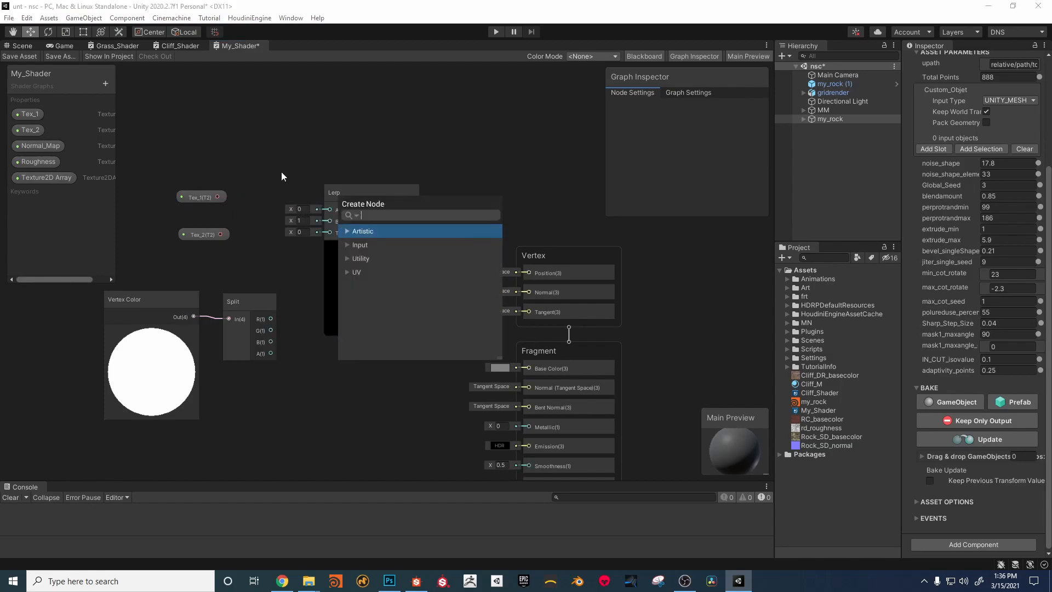
{"action": "left_click", "coordinate": [347, 245]}
{"action": "left_click", "coordinate": [356, 259]}
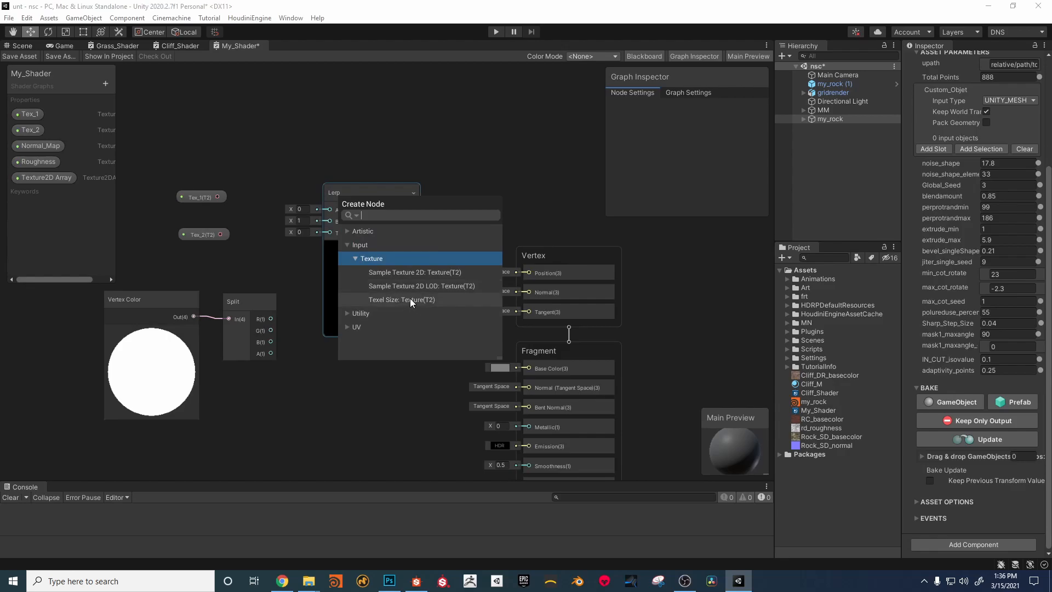
{"action": "left_click", "coordinate": [426, 275]}
{"action": "left_click", "coordinate": [424, 275]}
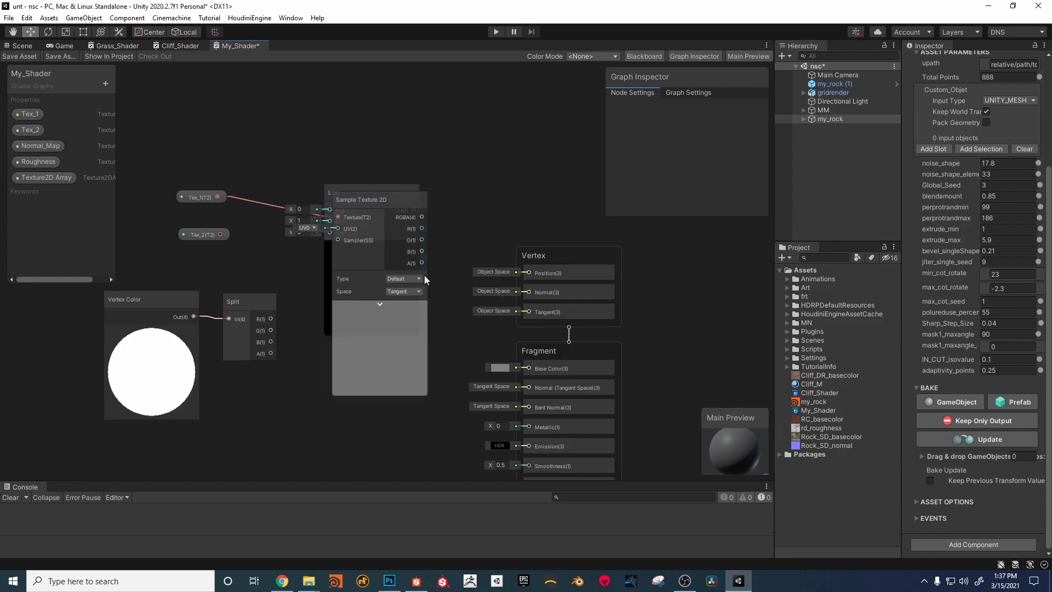
{"action": "left_click_drag", "start_coordinate": [347, 208], "coordinate": [257, 114]}
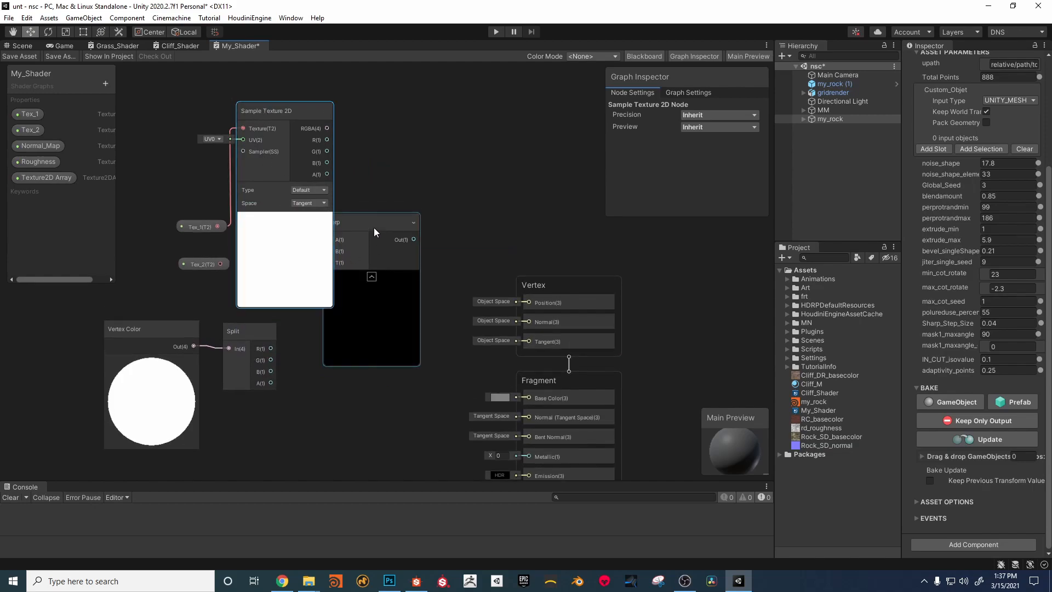
{"action": "left_click_drag", "start_coordinate": [374, 226], "coordinate": [421, 182]}
{"action": "left_click_drag", "start_coordinate": [326, 128], "coordinate": [387, 196]}
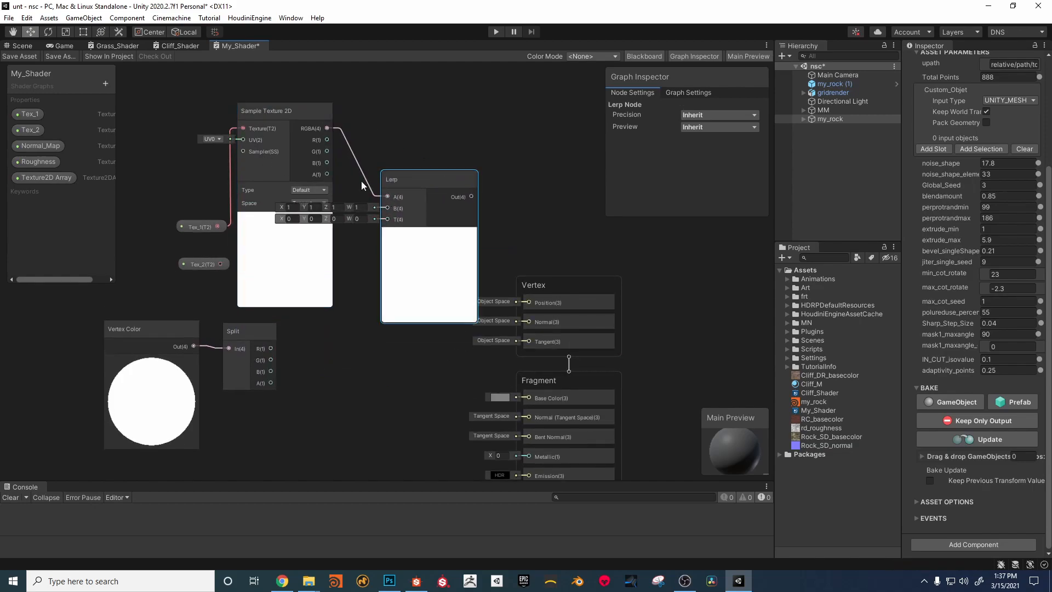
Step: Arrange the Tex_1, Sample Texture 2D and Lerp nodes in a row and collapse the Sample Texture 2D preview
{"action": "left_click_drag", "start_coordinate": [292, 123], "coordinate": [323, 219]}
{"action": "left_click_drag", "start_coordinate": [212, 222], "coordinate": [156, 135]}
{"action": "left_click_drag", "start_coordinate": [322, 211], "coordinate": [310, 134]}
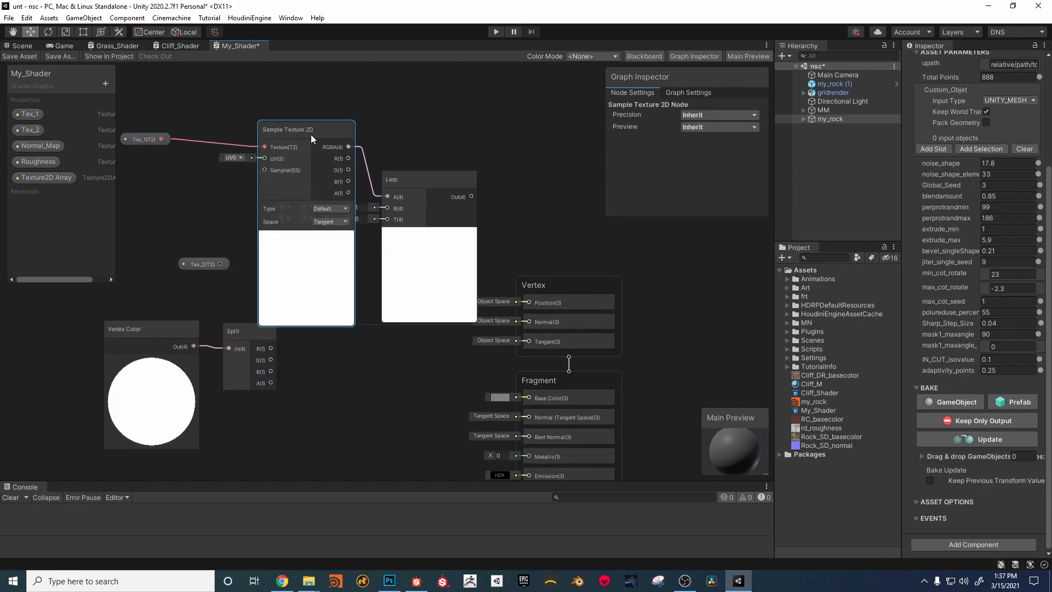
{"action": "left_click_drag", "start_coordinate": [423, 185], "coordinate": [436, 116]}
{"action": "left_click_drag", "start_coordinate": [292, 125], "coordinate": [268, 107]}
{"action": "middle_click_drag", "start_coordinate": [311, 238], "coordinate": [308, 263]}
{"action": "scroll", "coordinate": [297, 236], "scroll_direction": "down", "scroll_amount": 1}
{"action": "left_click", "coordinate": [283, 248]}
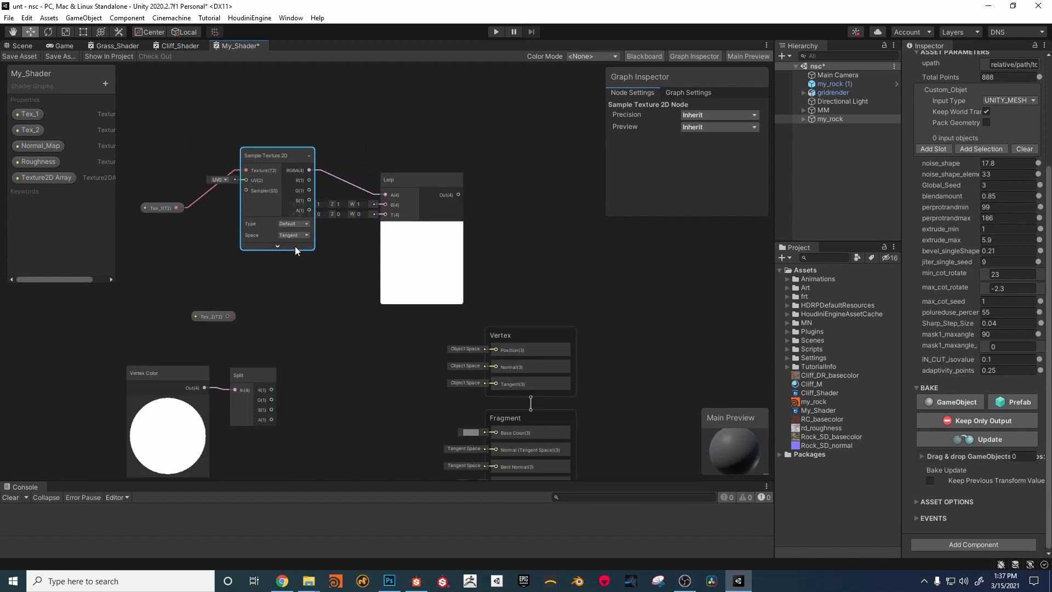
{"action": "left_click_drag", "start_coordinate": [420, 180], "coordinate": [428, 149]}
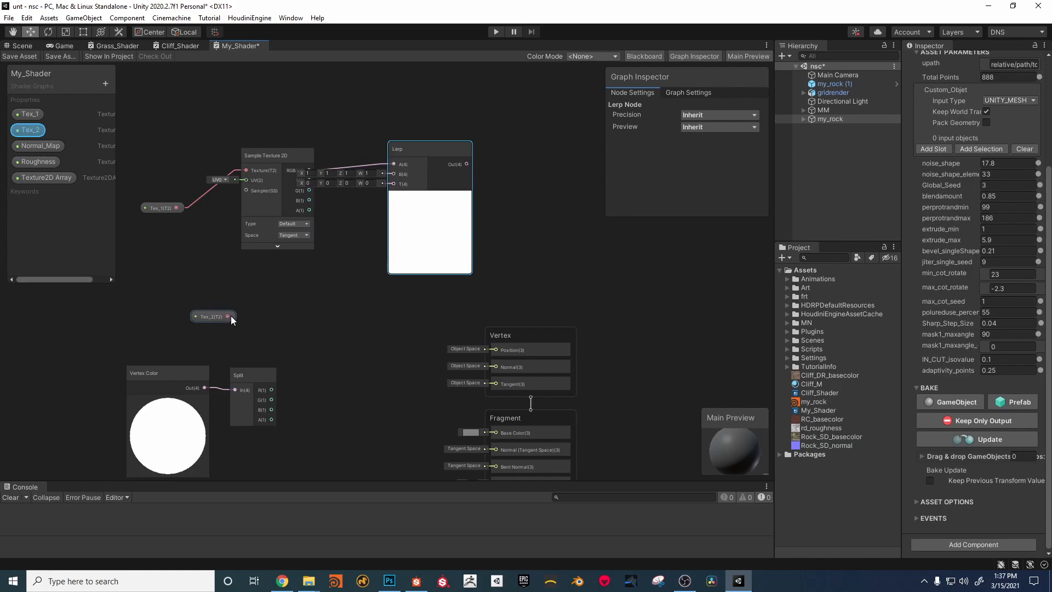
Step: Create a second Sample Texture 2D node fed by Tex_2 and collapse its preview
{"action": "left_click", "coordinate": [347, 195]}
{"action": "left_click_drag", "start_coordinate": [228, 316], "coordinate": [384, 189]}
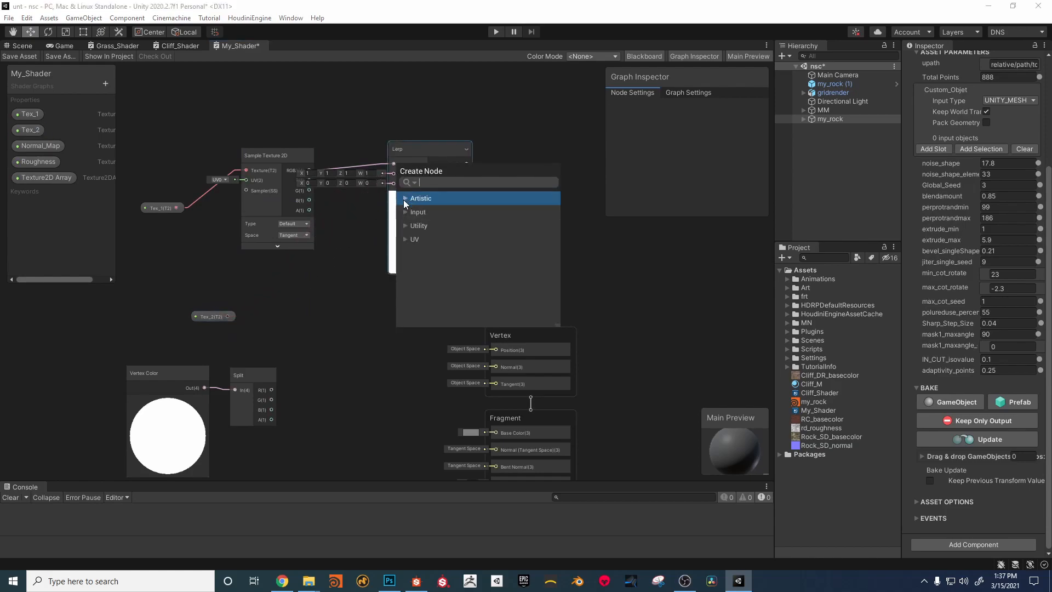
{"action": "left_click", "coordinate": [406, 212]}
{"action": "left_click", "coordinate": [414, 225]}
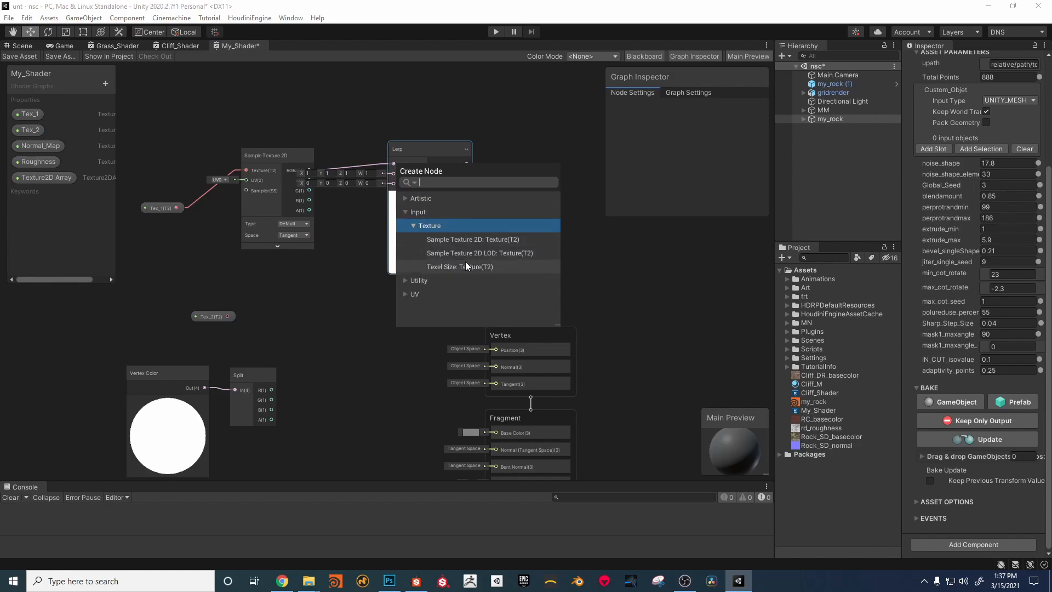
{"action": "left_click", "coordinate": [473, 239]}
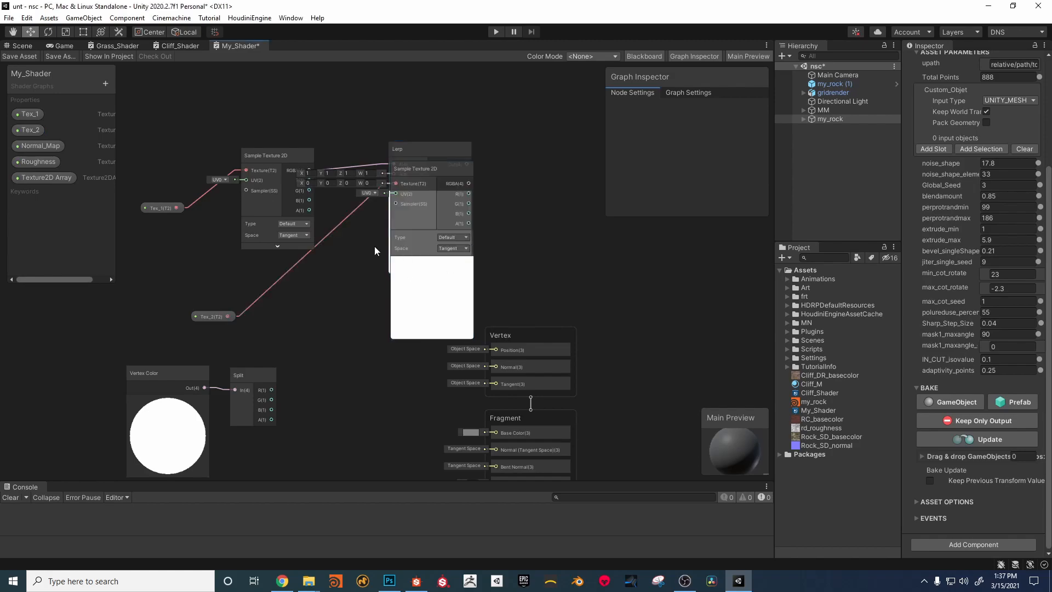
{"action": "left_click_drag", "start_coordinate": [426, 162], "coordinate": [392, 170]}
{"action": "left_click_drag", "start_coordinate": [284, 155], "coordinate": [363, 96]}
{"action": "left_click", "coordinate": [315, 394]}
Step: Arrange the Tex_2 nodes below the Tex_1 nodes and connect the second sampler's RGBA output to the Lerp node's B input
{"action": "left_click_drag", "start_coordinate": [312, 302], "coordinate": [352, 217]}
{"action": "left_click_drag", "start_coordinate": [208, 323], "coordinate": [200, 129]}
{"action": "left_click_drag", "start_coordinate": [272, 397], "coordinate": [499, 201]}
{"action": "left_click", "coordinate": [500, 199]}
{"action": "left_click_drag", "start_coordinate": [434, 163], "coordinate": [464, 162]}
{"action": "left_click_drag", "start_coordinate": [459, 86], "coordinate": [441, 114]}
{"action": "left_click_drag", "start_coordinate": [171, 326], "coordinate": [169, 327]}
{"action": "left_click_drag", "start_coordinate": [446, 159], "coordinate": [309, 151]}
Step: Connect the Split node's R output to the Lerp node's T input, and the Lerp output to the fragment's Base Color
{"action": "middle_click_drag", "start_coordinate": [384, 308], "coordinate": [467, 269]}
{"action": "left_click", "coordinate": [384, 336]}
{"action": "left_click_drag", "start_coordinate": [355, 359], "coordinate": [370, 143]}
{"action": "middle_click_drag", "start_coordinate": [425, 357], "coordinate": [423, 372]}
{"action": "left_click", "coordinate": [409, 130]}
{"action": "left_click_drag", "start_coordinate": [443, 141], "coordinate": [576, 385]}
{"action": "middle_click_drag", "start_coordinate": [495, 386], "coordinate": [503, 398]}
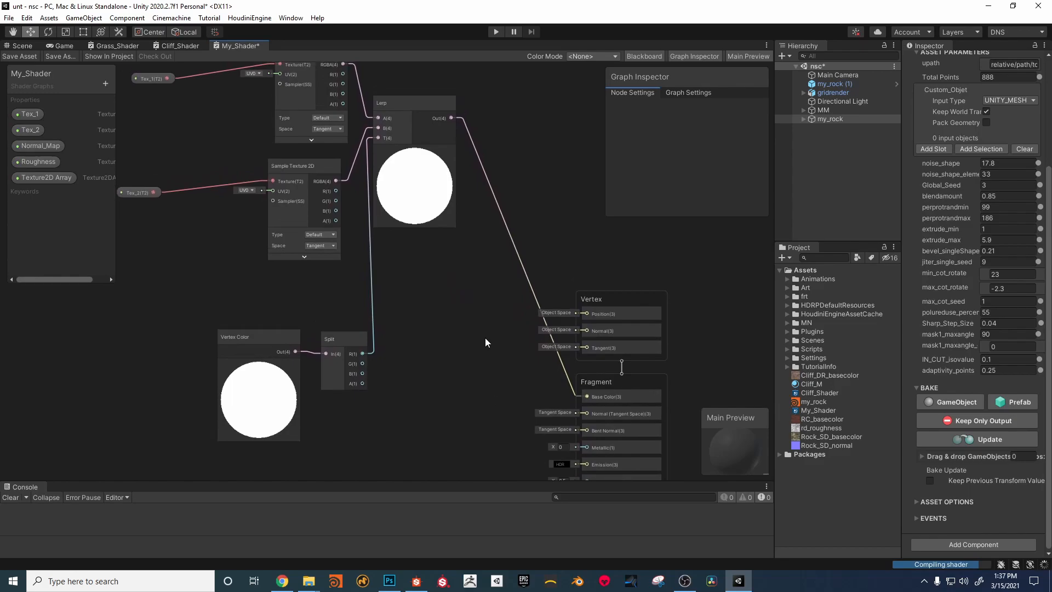
Step: Save the shader graph and apply My_Shader to the Cliff_M material
{"action": "left_click", "coordinate": [18, 56]}
{"action": "left_click", "coordinate": [24, 46]}
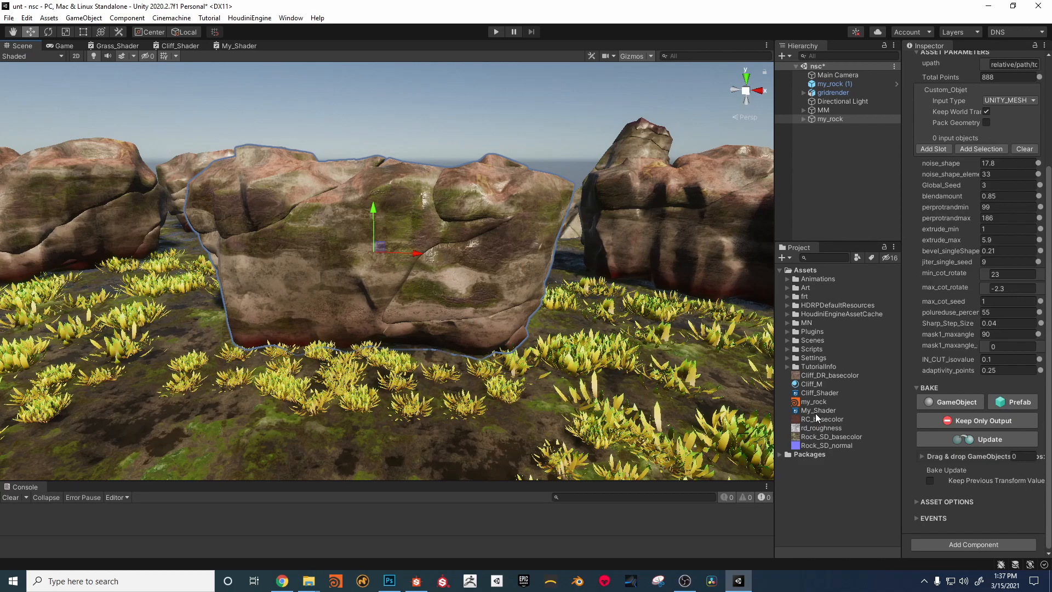
{"action": "left_click_drag", "start_coordinate": [815, 410], "coordinate": [816, 384]}
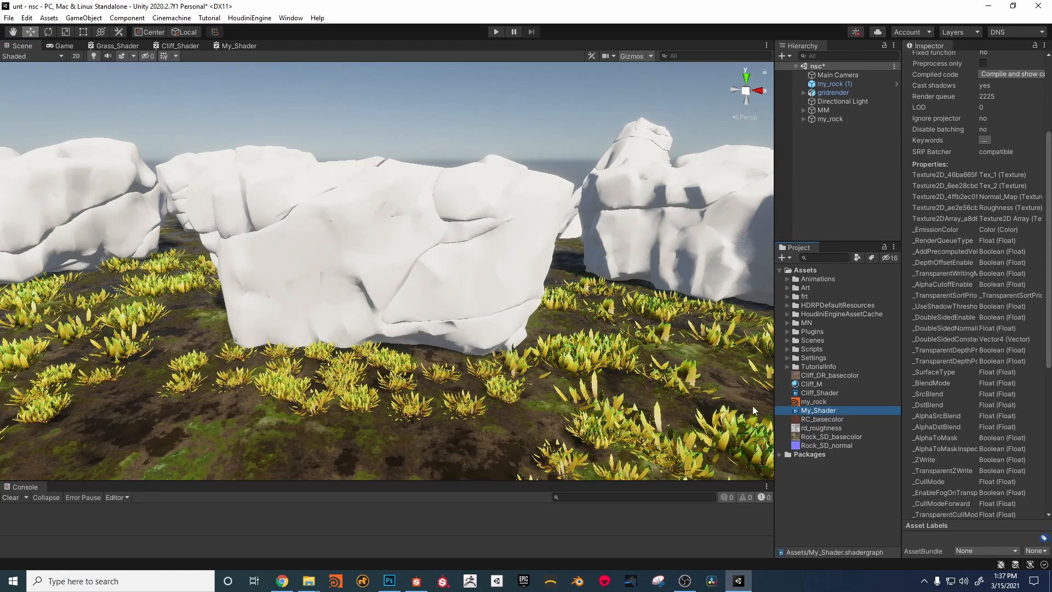
Step: Assign Cliff_DR_basecolor to Tex_2 and Rock_SD_basecolor to Tex_1 on the Cliff_M material
{"action": "left_click", "coordinate": [810, 384]}
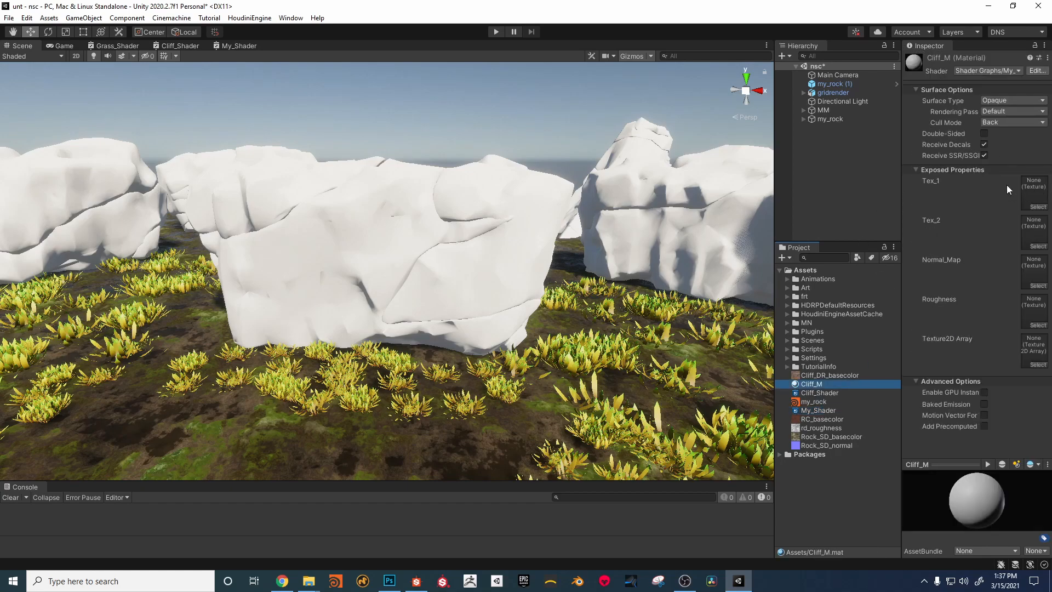
{"action": "left_click_drag", "start_coordinate": [809, 377], "coordinate": [1041, 237]}
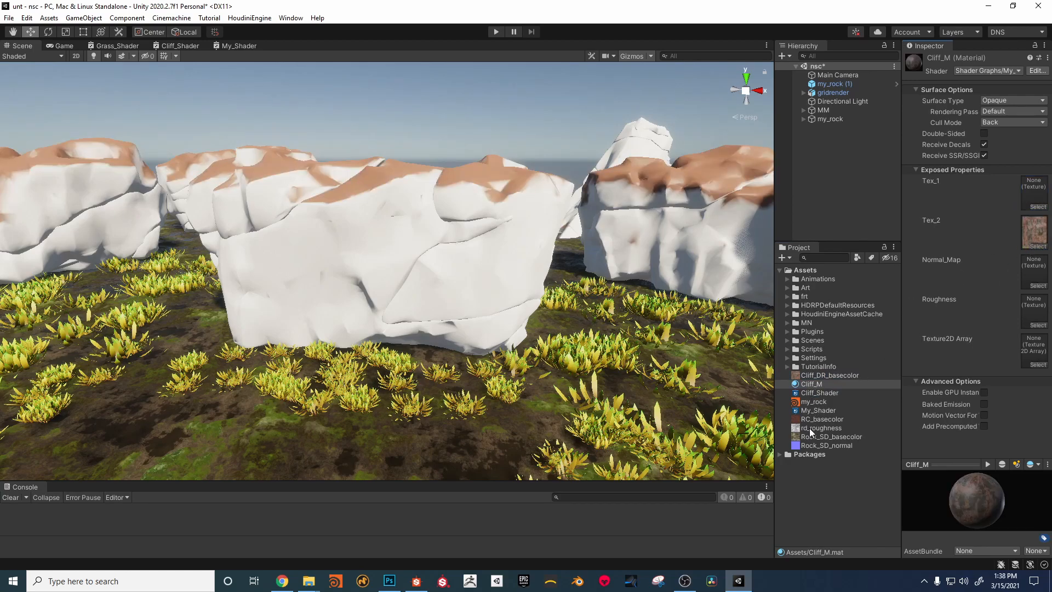
{"action": "left_click_drag", "start_coordinate": [809, 435], "coordinate": [1033, 189]}
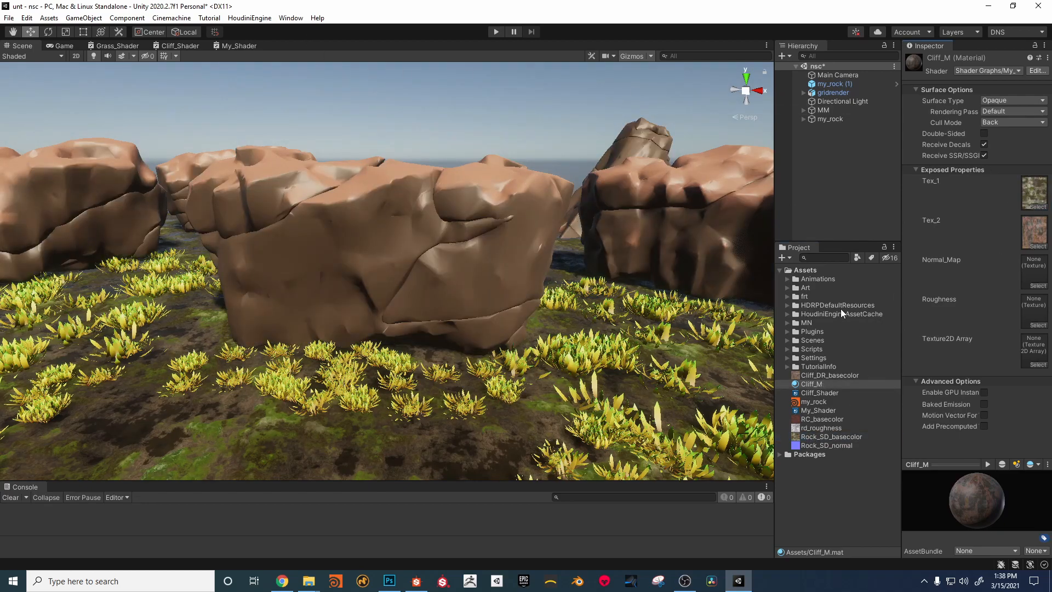
Step: Add a Float property named tilling to My_Shader and place it as a node between Tex_1 and Tex_2
{"action": "left_click", "coordinate": [236, 46]}
{"action": "middle_click_drag", "start_coordinate": [416, 298], "coordinate": [560, 305]}
{"action": "left_click", "coordinate": [105, 83]}
{"action": "left_click", "coordinate": [128, 95]}
{"action": "type", "text": "ti"}
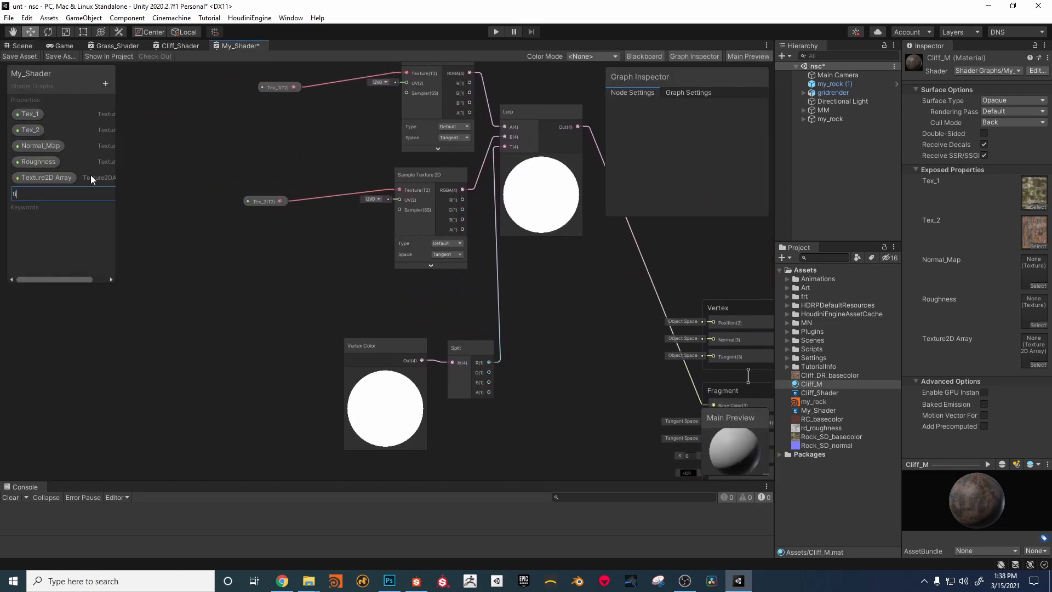
{"action": "type", "text": "lling"}
{"action": "key", "text": "Return"}
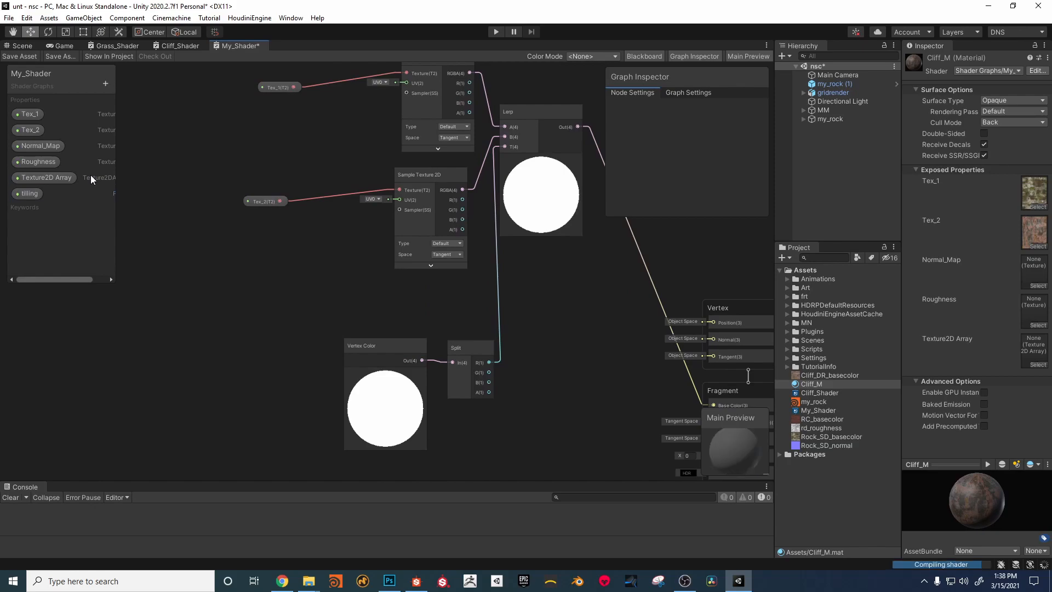
{"action": "left_click_drag", "start_coordinate": [21, 189], "coordinate": [239, 139]}
{"action": "middle_click_drag", "start_coordinate": [329, 139], "coordinate": [267, 172]}
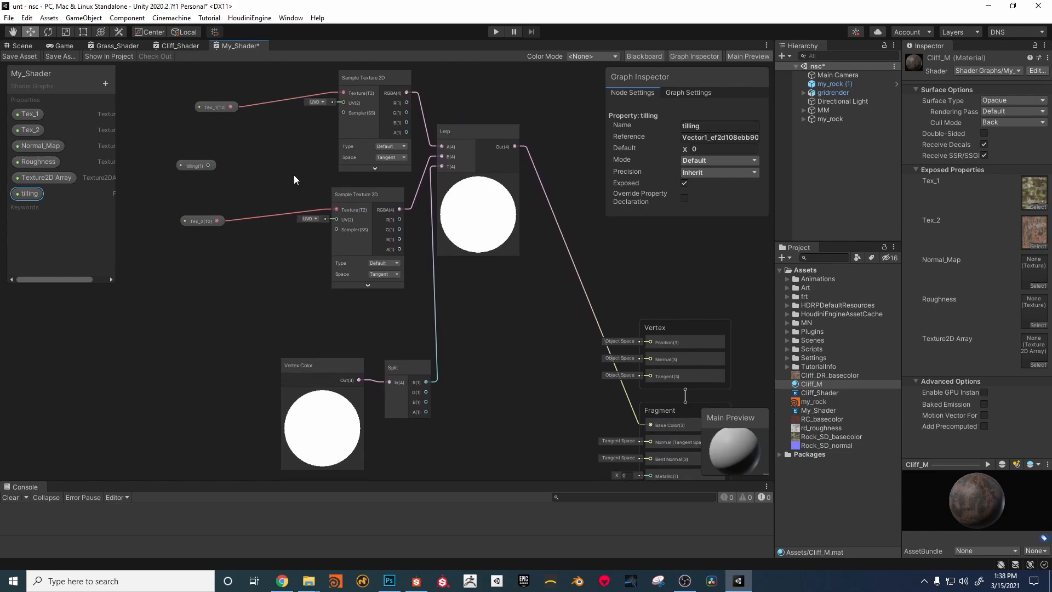
Step: Spread out the graph's nodes, leaving free space between the texture properties, the Vertex Color branch and the Lerp node
{"action": "middle_click_drag", "start_coordinate": [320, 277], "coordinate": [330, 288]}
{"action": "left_click_drag", "start_coordinate": [356, 386], "coordinate": [206, 355]}
{"action": "left_click_drag", "start_coordinate": [444, 389], "coordinate": [312, 366]}
{"action": "middle_click_drag", "start_coordinate": [425, 310], "coordinate": [406, 358]}
{"action": "left_click_drag", "start_coordinate": [400, 265], "coordinate": [322, 264]}
{"action": "left_click_drag", "start_coordinate": [510, 202], "coordinate": [543, 220]}
{"action": "left_click_drag", "start_coordinate": [393, 147], "coordinate": [356, 140]}
{"action": "left_click_drag", "start_coordinate": [230, 138], "coordinate": [156, 265]}
{"action": "left_click_drag", "start_coordinate": [204, 232], "coordinate": [162, 197]}
{"action": "left_click", "coordinate": [244, 231]}
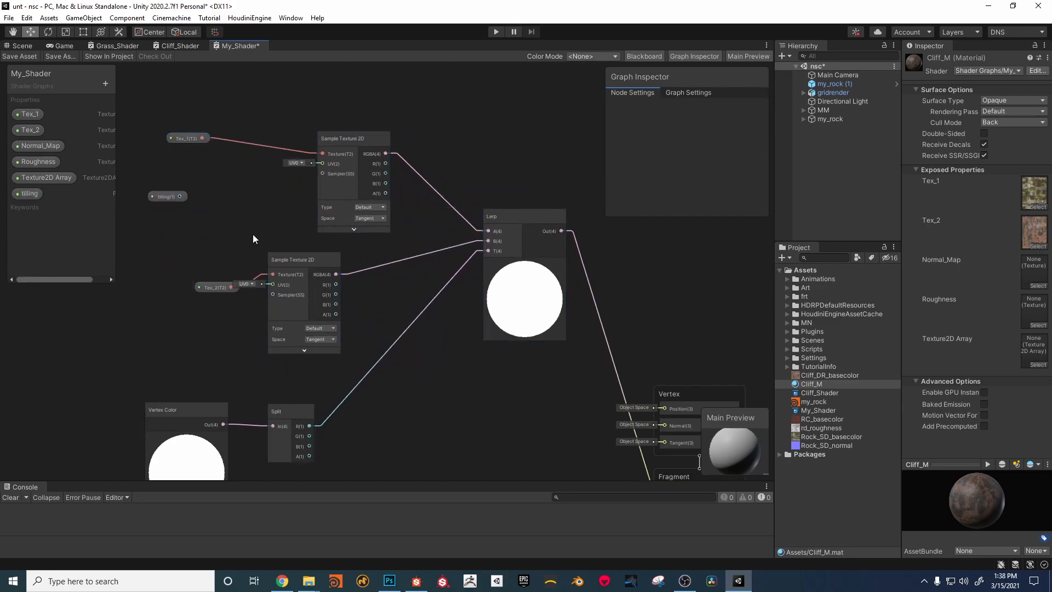
{"action": "left_click_drag", "start_coordinate": [225, 285], "coordinate": [155, 248]}
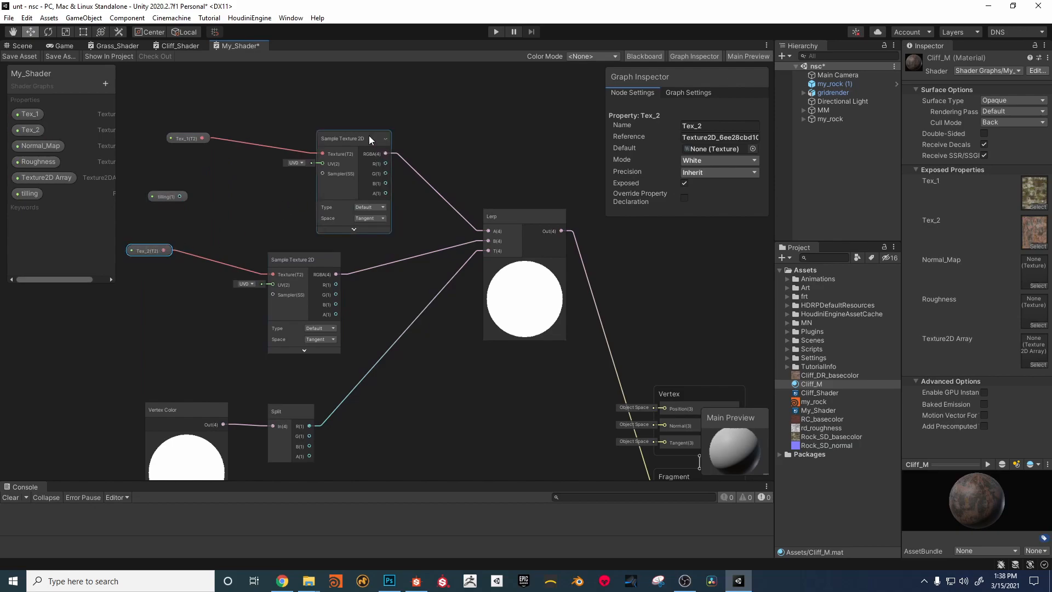
Step: Delete both Sample Texture 2D nodes from the graph
{"action": "left_click_drag", "start_coordinate": [373, 138], "coordinate": [286, 137]}
{"action": "left_click", "coordinate": [290, 303], "text": "shift"}
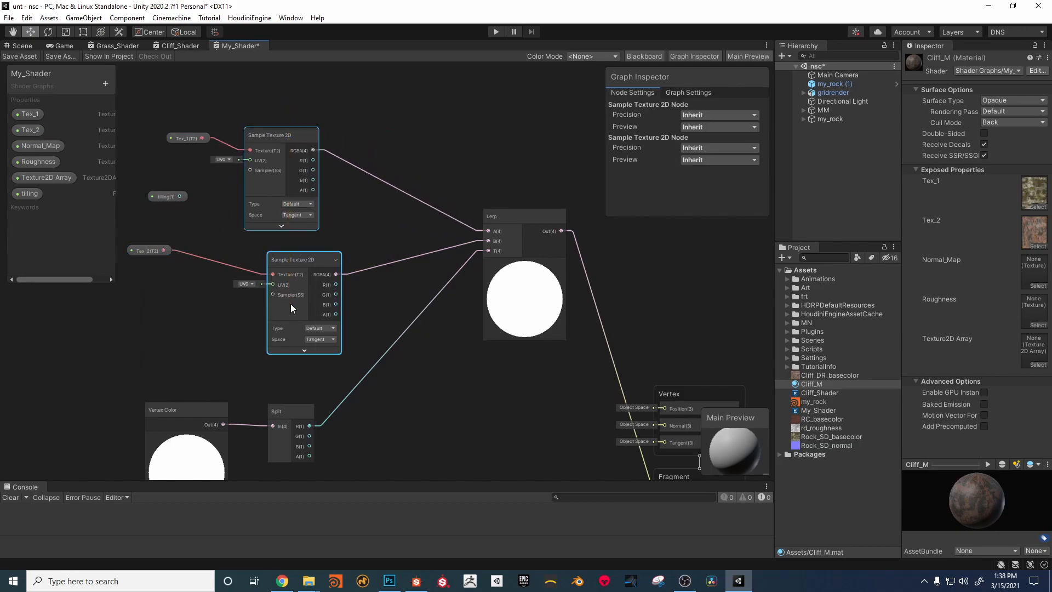
{"action": "key", "text": "Delete"}
Step: Add a Triplanar node and connect Tex_1 to its Texture input
{"action": "right_click", "coordinate": [310, 175]}
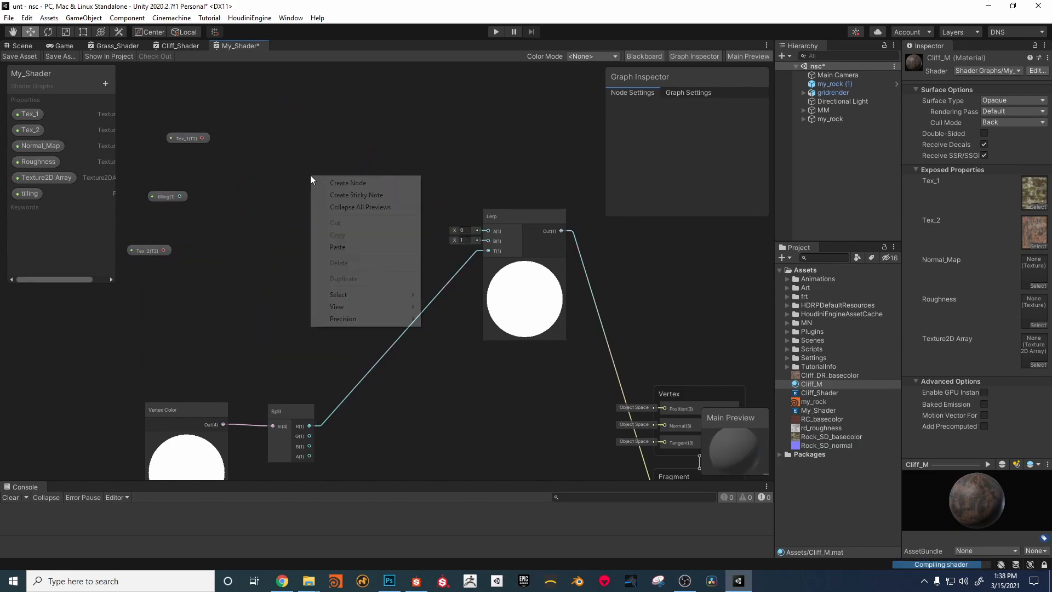
{"action": "left_click", "coordinate": [342, 183]}
{"action": "type", "text": "t"}
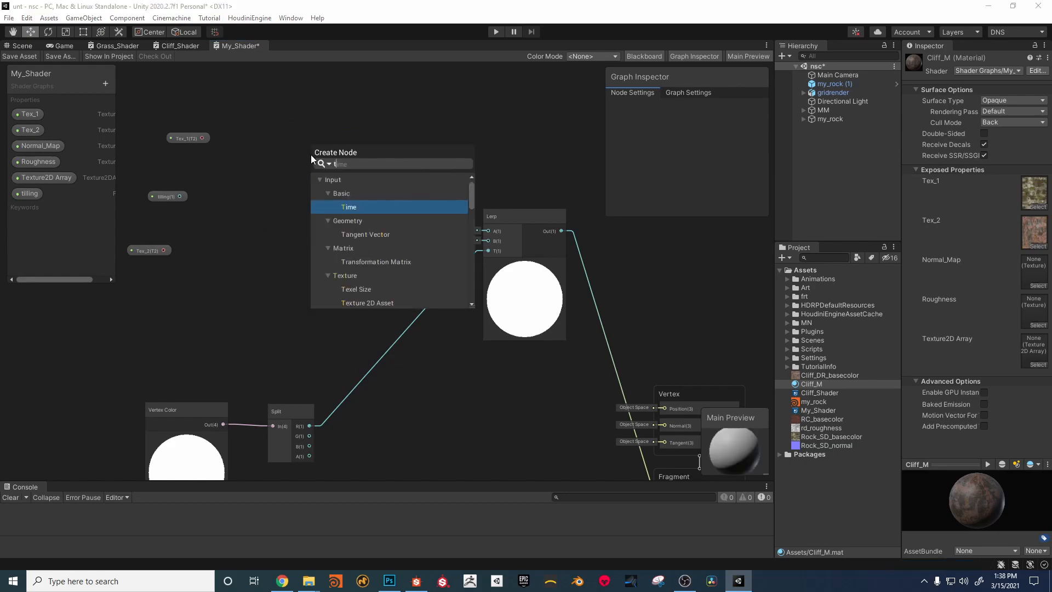
{"action": "type", "text": "ri"}
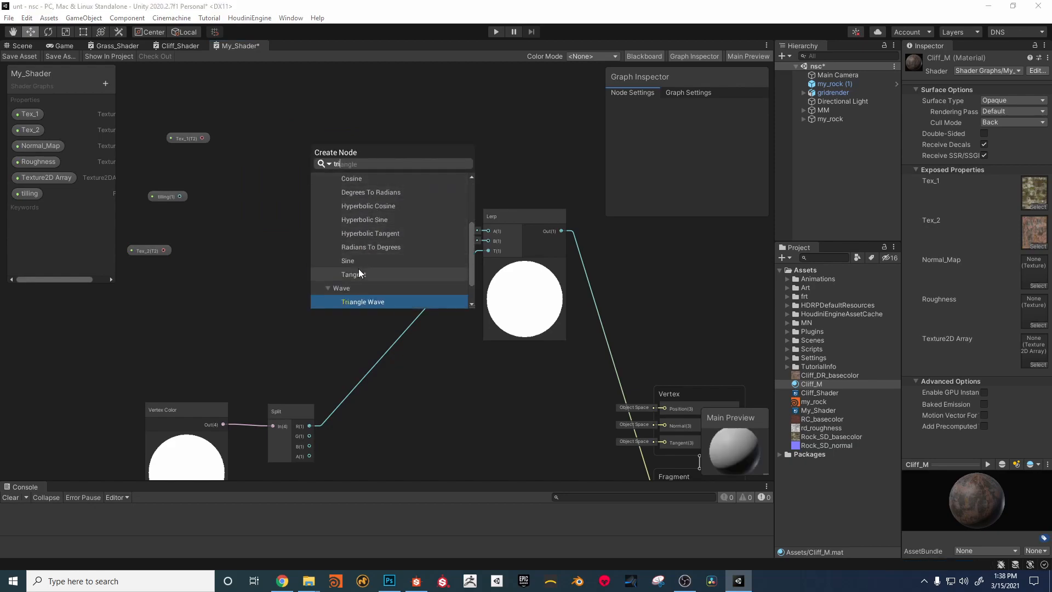
{"action": "type", "text": "p"}
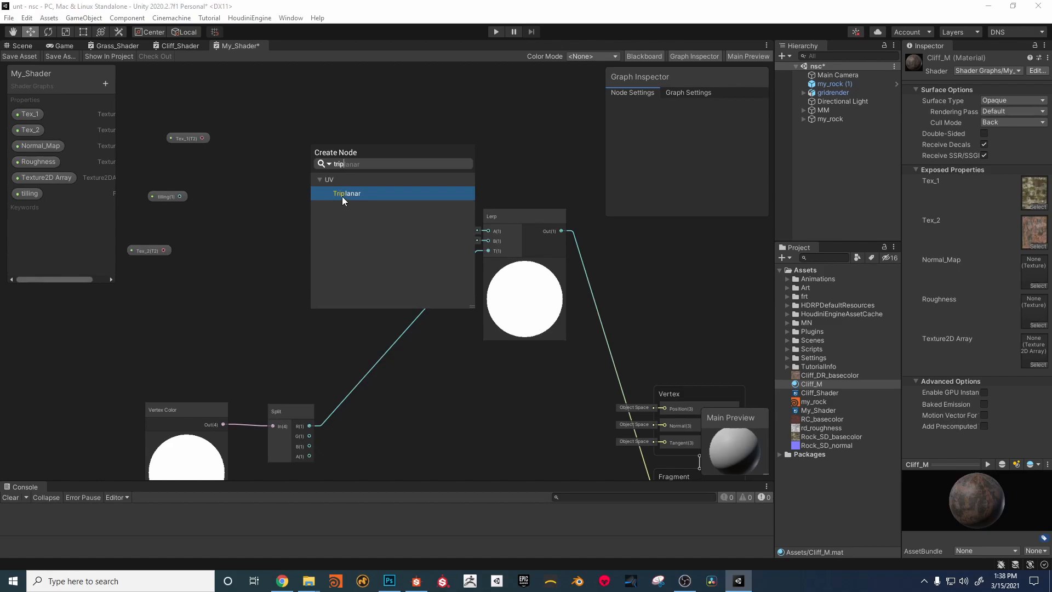
{"action": "double_click", "coordinate": [343, 197]}
{"action": "left_click_drag", "start_coordinate": [331, 168], "coordinate": [314, 145]}
{"action": "left_click_drag", "start_coordinate": [203, 138], "coordinate": [314, 126]}
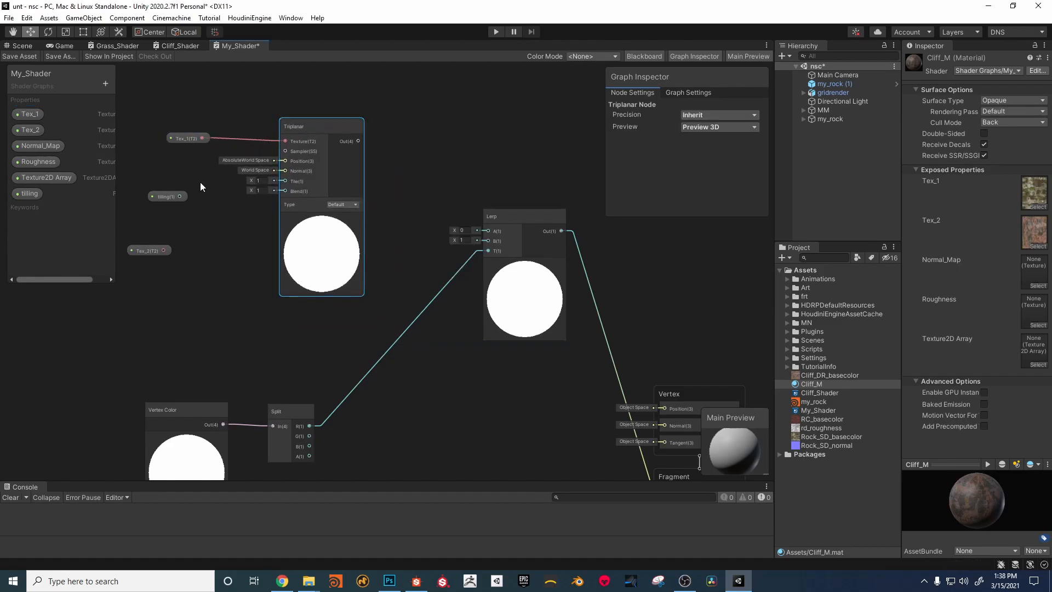
Step: Duplicate the Triplanar node, place the two one above the other and connect Tex_2 to the lower one's Texture input
{"action": "left_click_drag", "start_coordinate": [167, 196], "coordinate": [209, 252]}
{"action": "left_click", "coordinate": [336, 129]}
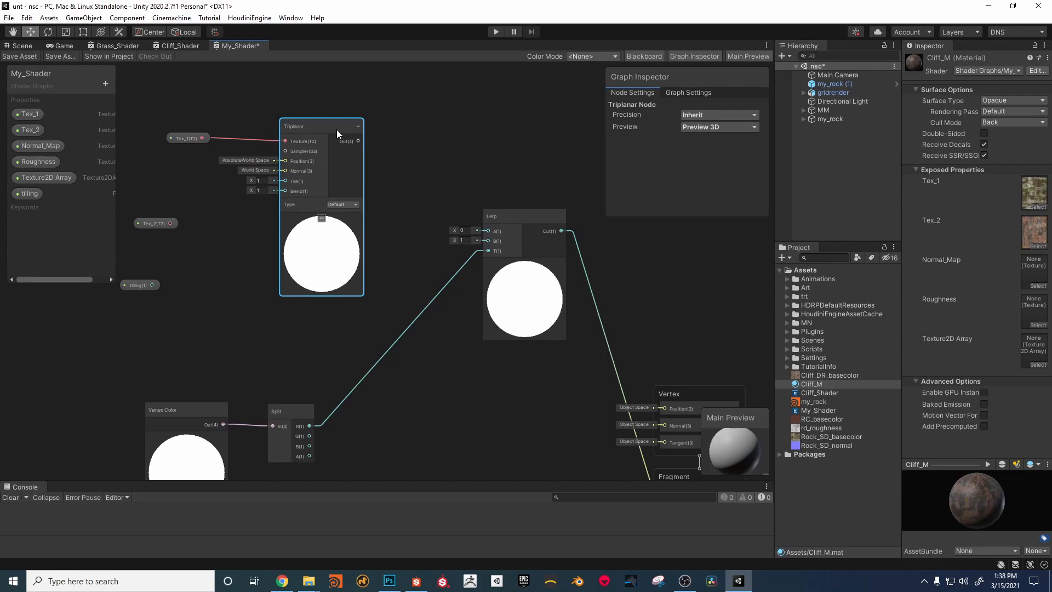
{"action": "key", "text": "ctrl+d"}
{"action": "left_click_drag", "start_coordinate": [375, 142], "coordinate": [309, 214]}
{"action": "left_click_drag", "start_coordinate": [332, 128], "coordinate": [323, 60]}
{"action": "middle_click_drag", "start_coordinate": [320, 250], "coordinate": [335, 207]}
{"action": "left_click_drag", "start_coordinate": [186, 209], "coordinate": [215, 214]}
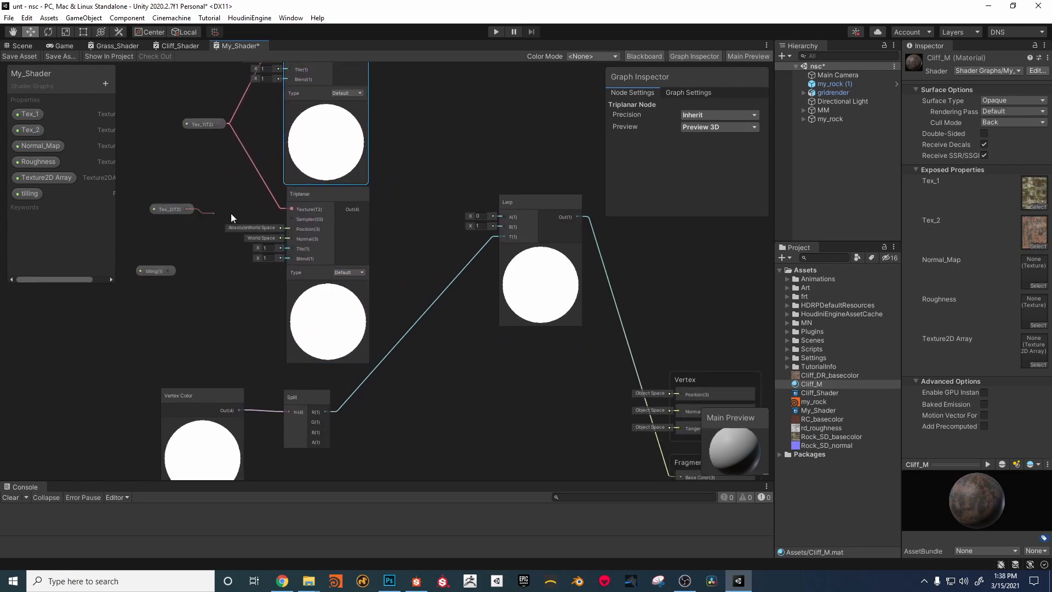
{"action": "left_click_drag", "start_coordinate": [294, 207], "coordinate": [291, 208]}
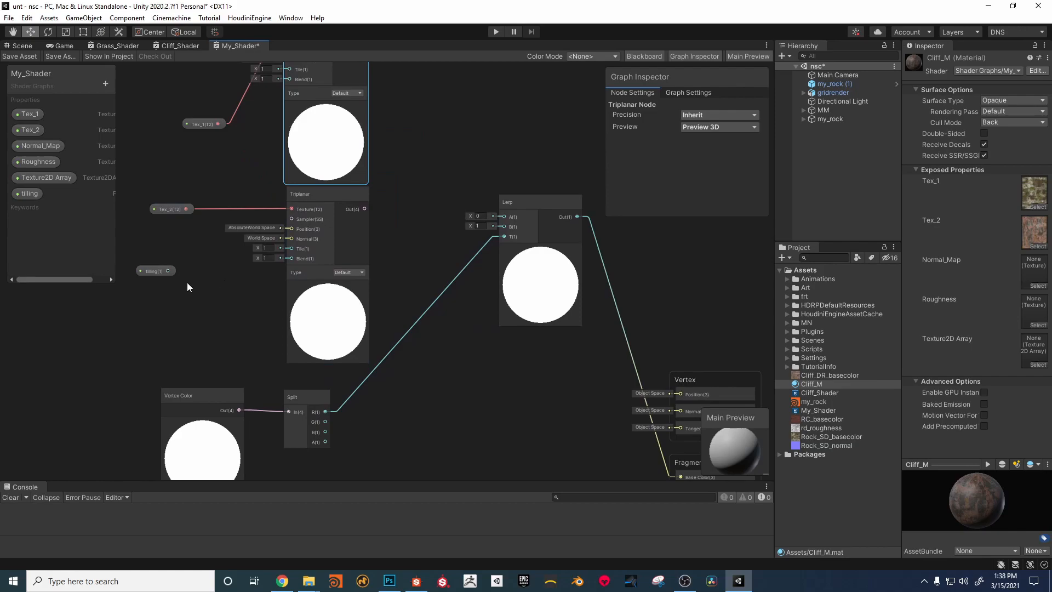
Step: Connect the tilling property to the Tile inputs of both Triplanar nodes
{"action": "left_click", "coordinate": [155, 272]}
{"action": "left_click_drag", "start_coordinate": [168, 270], "coordinate": [297, 251]}
{"action": "middle_click_drag", "start_coordinate": [175, 270], "coordinate": [167, 293]}
{"action": "left_click_drag", "start_coordinate": [167, 293], "coordinate": [285, 155]}
{"action": "scroll", "coordinate": [379, 190], "scroll_direction": "up", "scroll_amount": 1}
{"action": "middle_click_drag", "start_coordinate": [382, 193], "coordinate": [298, 168]}
{"action": "scroll", "coordinate": [334, 158], "scroll_direction": "down", "scroll_amount": 2}
{"action": "middle_click_drag", "start_coordinate": [286, 94], "coordinate": [281, 111]}
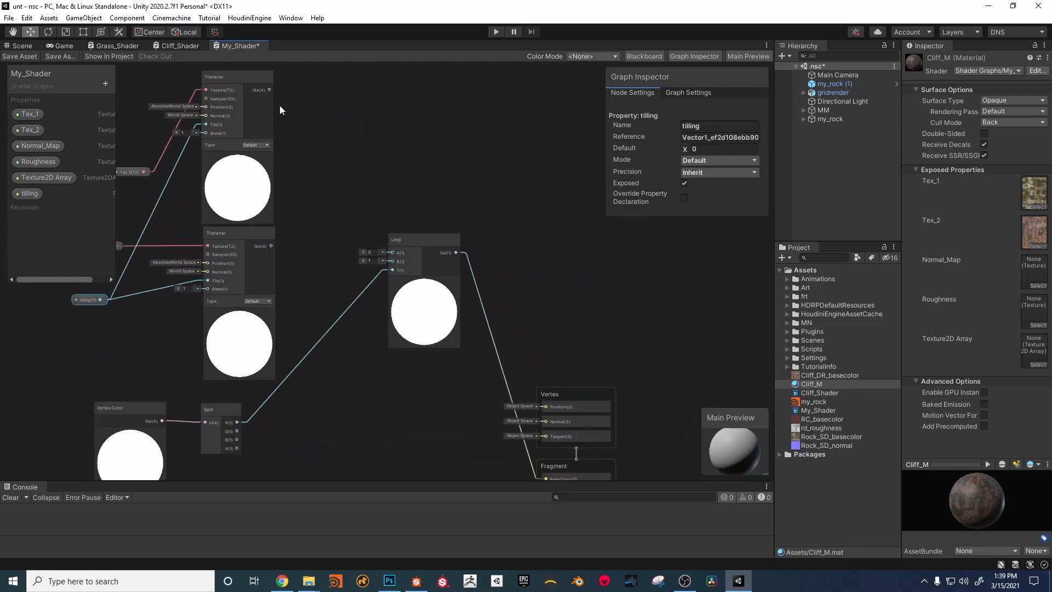
Step: Connect the two Triplanar outputs to the Lerp node's A and B inputs and place the Vertex and Fragment stacks beside the Lerp
{"action": "left_click_drag", "start_coordinate": [269, 88], "coordinate": [392, 256]}
{"action": "left_click_drag", "start_coordinate": [270, 250], "coordinate": [393, 265]}
{"action": "middle_click_drag", "start_coordinate": [386, 339], "coordinate": [397, 229]}
{"action": "left_click_drag", "start_coordinate": [552, 265], "coordinate": [584, 164]}
{"action": "middle_click_drag", "start_coordinate": [531, 331], "coordinate": [531, 346]}
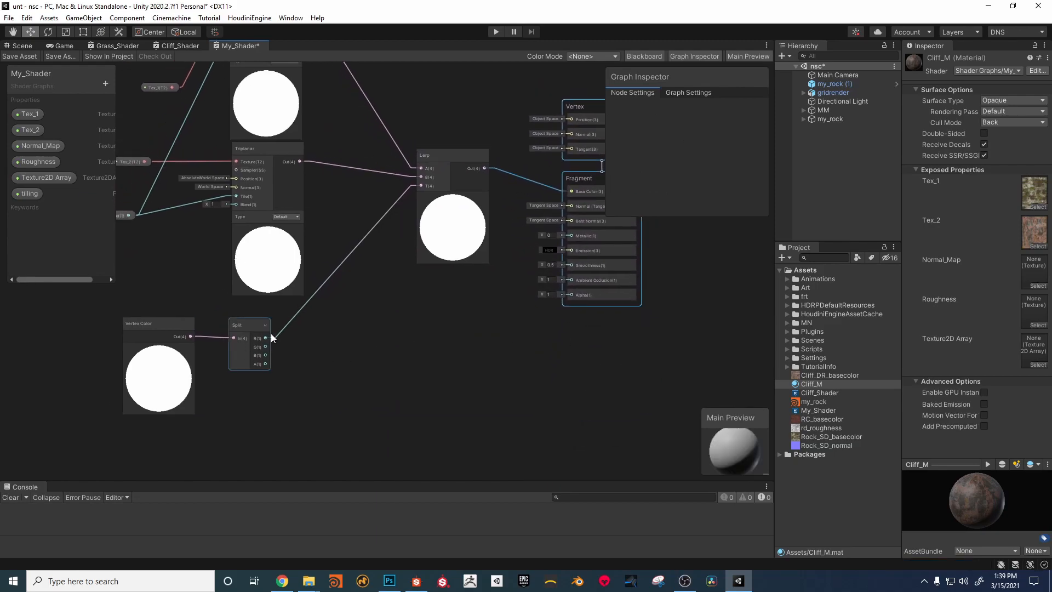
{"action": "middle_click_drag", "start_coordinate": [423, 134], "coordinate": [493, 180]}
{"action": "middle_click_drag", "start_coordinate": [229, 148], "coordinate": [229, 162]}
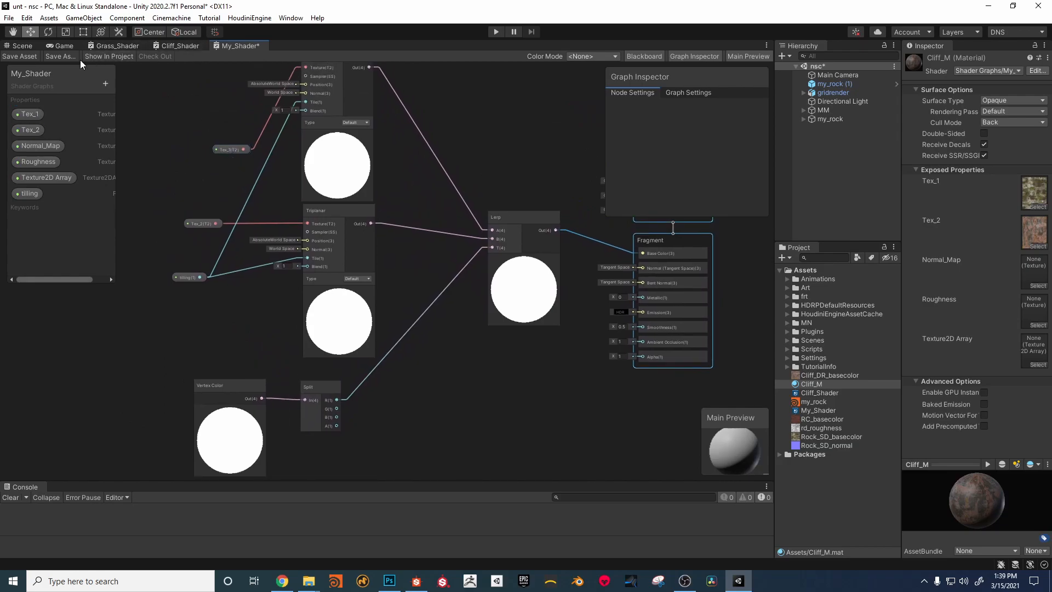
Step: Save the shader graph, return to the scene and set Cliff_M's tilling to 0.07, checking the result on the rocks
{"action": "left_click", "coordinate": [31, 56]}
{"action": "left_click", "coordinate": [25, 46]}
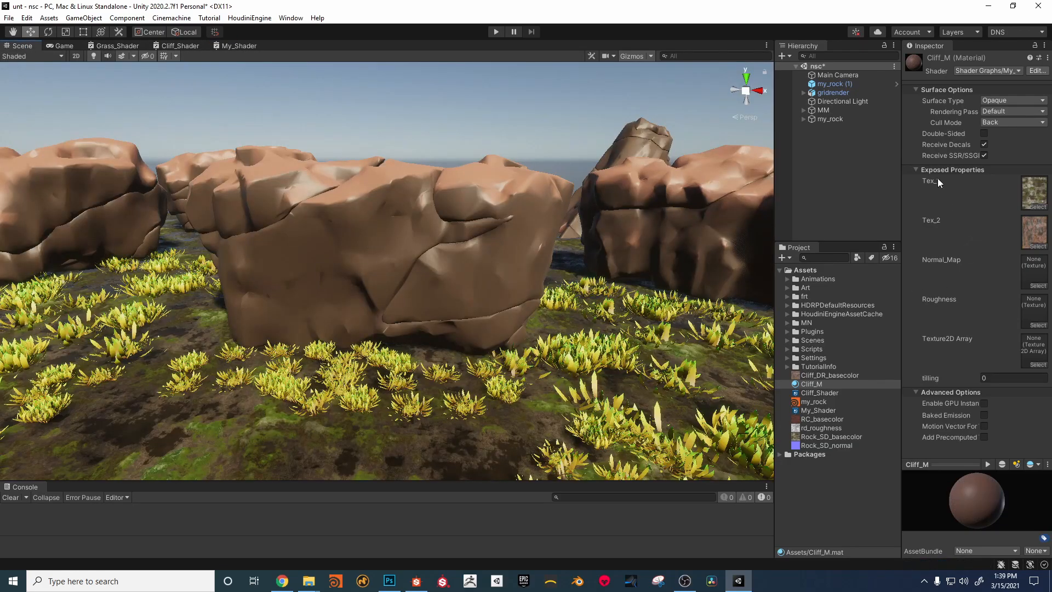
{"action": "left_click_drag", "start_coordinate": [934, 378], "coordinate": [935, 378]}
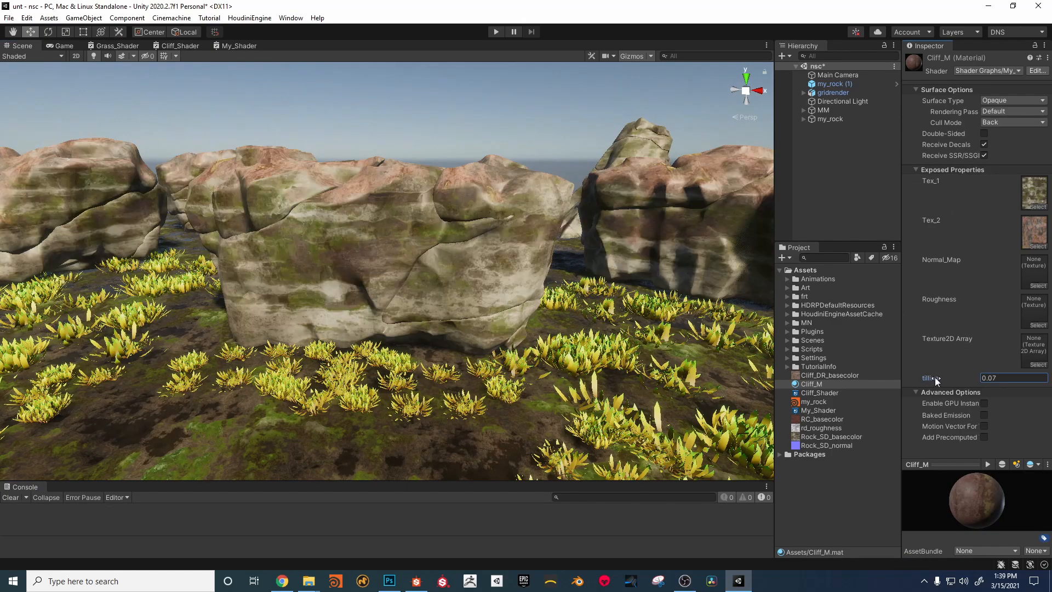
{"action": "right_click_drag", "start_coordinate": [384, 280], "coordinate": [432, 276], "text": "alt"}
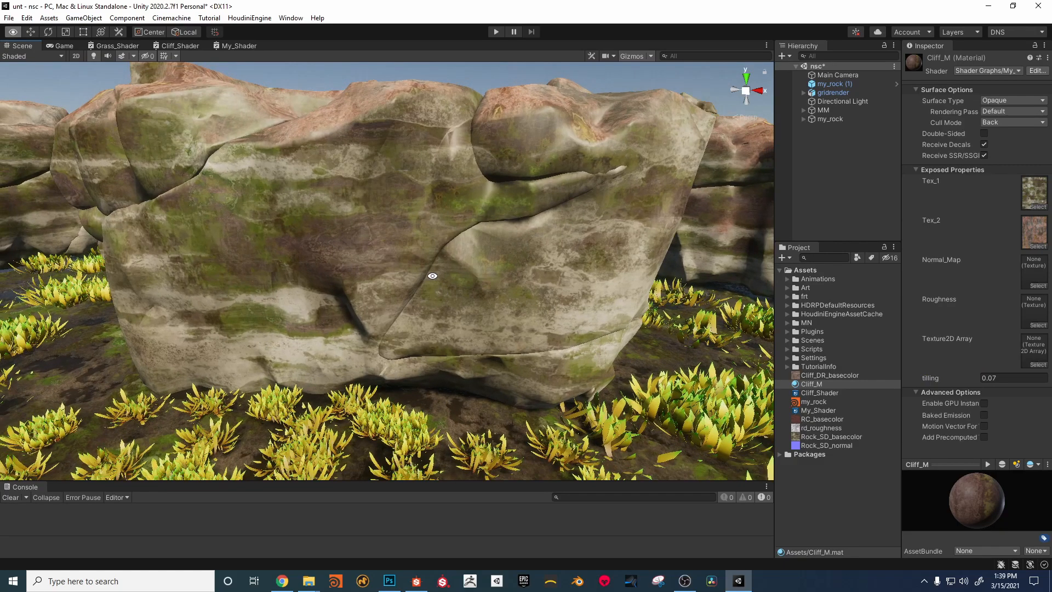
{"action": "left_click_drag", "start_coordinate": [432, 275], "coordinate": [436, 282], "text": "alt"}
{"action": "mouse_move", "coordinate": [436, 282]}
{"action": "right_mouse_down", "text": "alt"}
{"action": "mouse_move", "coordinate": [476, 287]}
{"action": "mouse_move", "coordinate": [434, 282]}
{"action": "right_mouse_up", "text": "alt"}
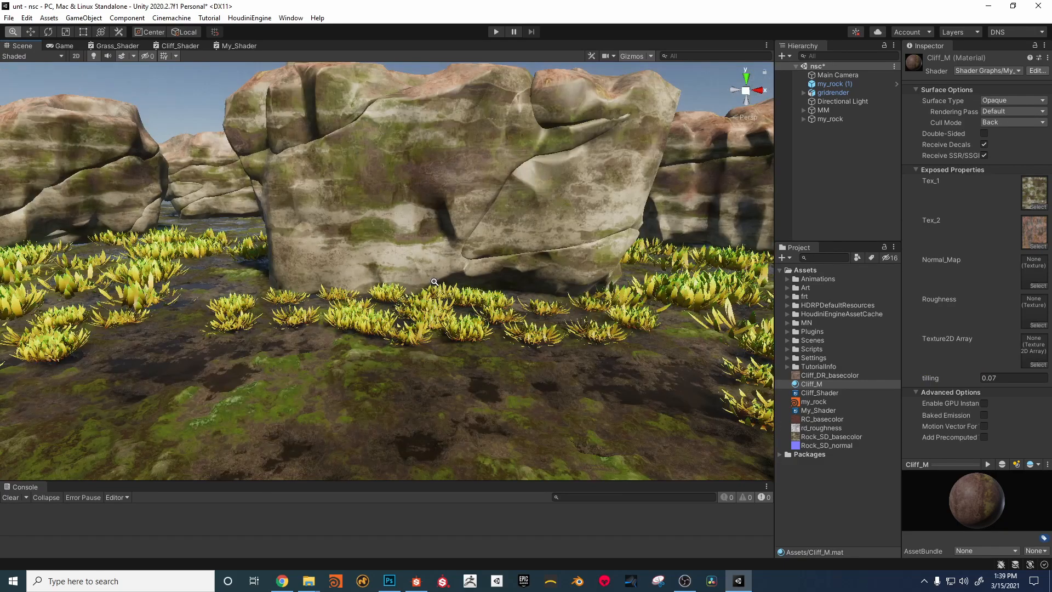
Step: In My_Shader, duplicate a Triplanar node, place the copy beside the Split node and set its type to Normal
{"action": "left_click", "coordinate": [227, 45]}
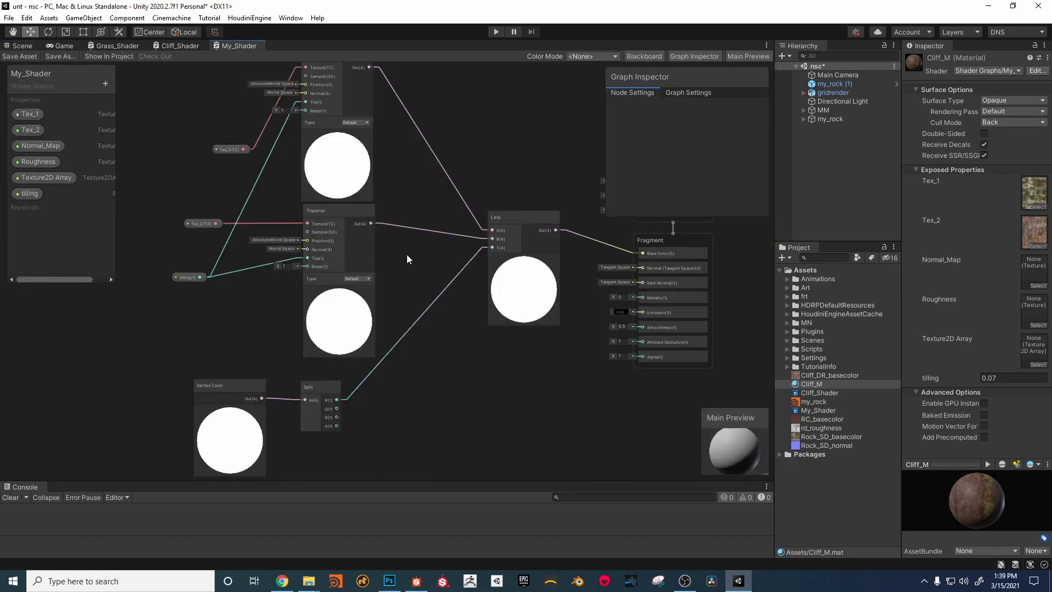
{"action": "left_click", "coordinate": [308, 166]}
{"action": "key", "text": "ctrl+d"}
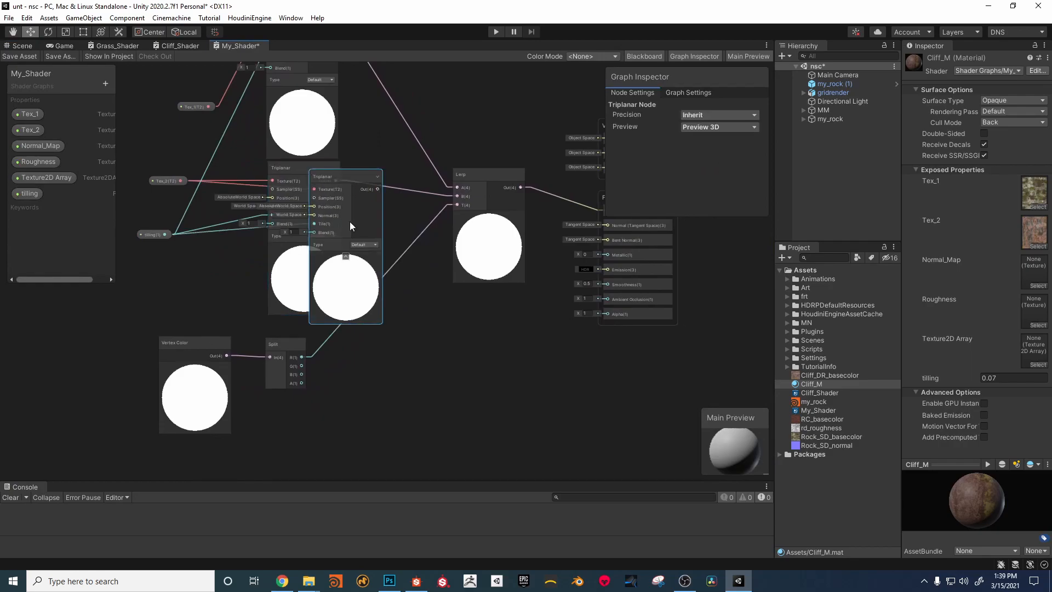
{"action": "left_click_drag", "start_coordinate": [356, 175], "coordinate": [406, 338]}
{"action": "left_click", "coordinate": [398, 373]}
{"action": "left_click", "coordinate": [408, 396]}
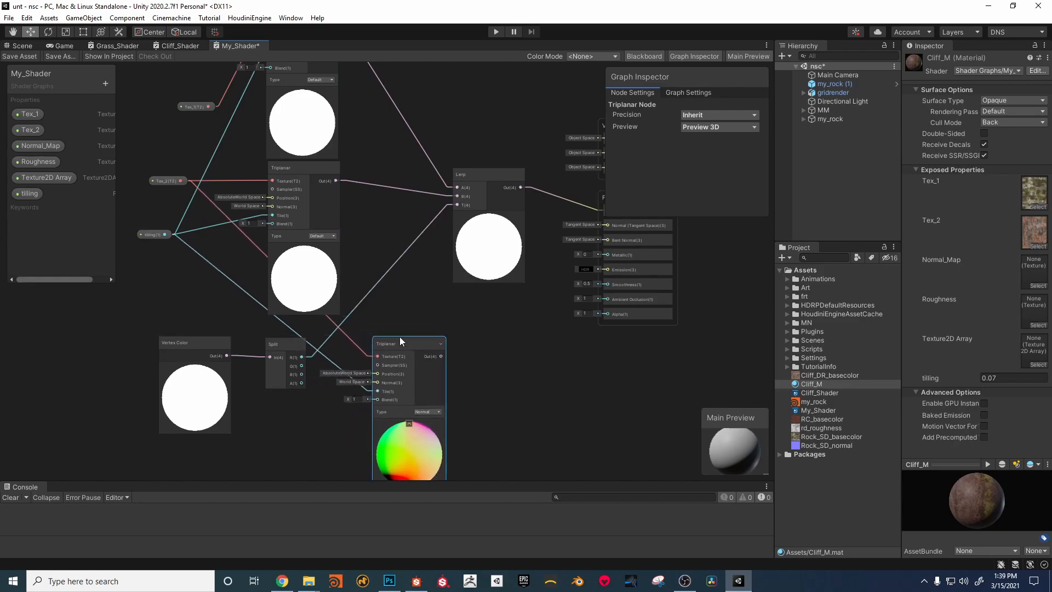
Step: Connect the Normal_Map property to the Normal-type Triplanar's Texture input and its output to the Fragment's Normal (Tangent Space) input
{"action": "left_click_drag", "start_coordinate": [38, 145], "coordinate": [295, 434]}
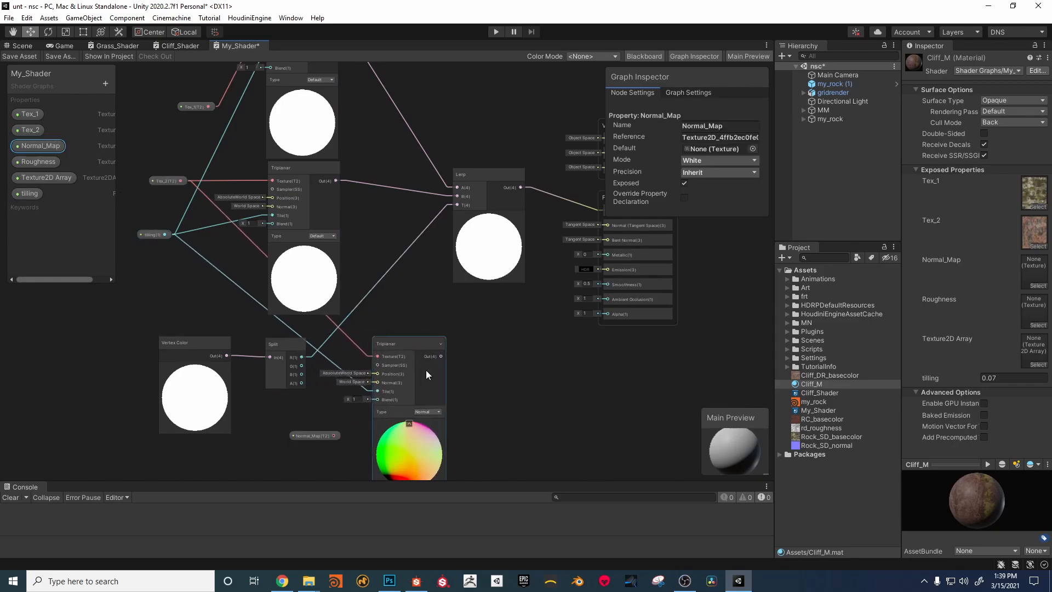
{"action": "left_click_drag", "start_coordinate": [426, 351], "coordinate": [461, 366]}
{"action": "left_click_drag", "start_coordinate": [334, 436], "coordinate": [421, 365]}
{"action": "left_click_drag", "start_coordinate": [438, 354], "coordinate": [423, 354]}
{"action": "middle_click_drag", "start_coordinate": [529, 359], "coordinate": [402, 346]}
{"action": "left_click_drag", "start_coordinate": [340, 354], "coordinate": [487, 208]}
{"action": "middle_click_drag", "start_coordinate": [430, 342], "coordinate": [471, 321]}
Step: Save the graph and assign the Rock_SD_normal texture to Cliff_M's Normal_Map slot, viewing the rocks in the scene
{"action": "left_click", "coordinate": [38, 57]}
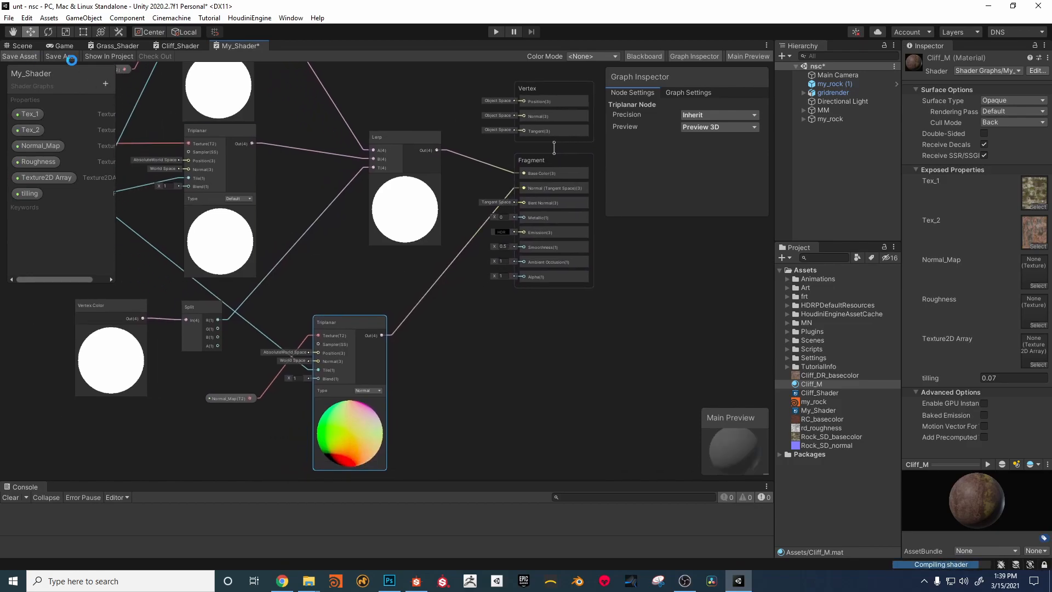
{"action": "left_click", "coordinate": [27, 46]}
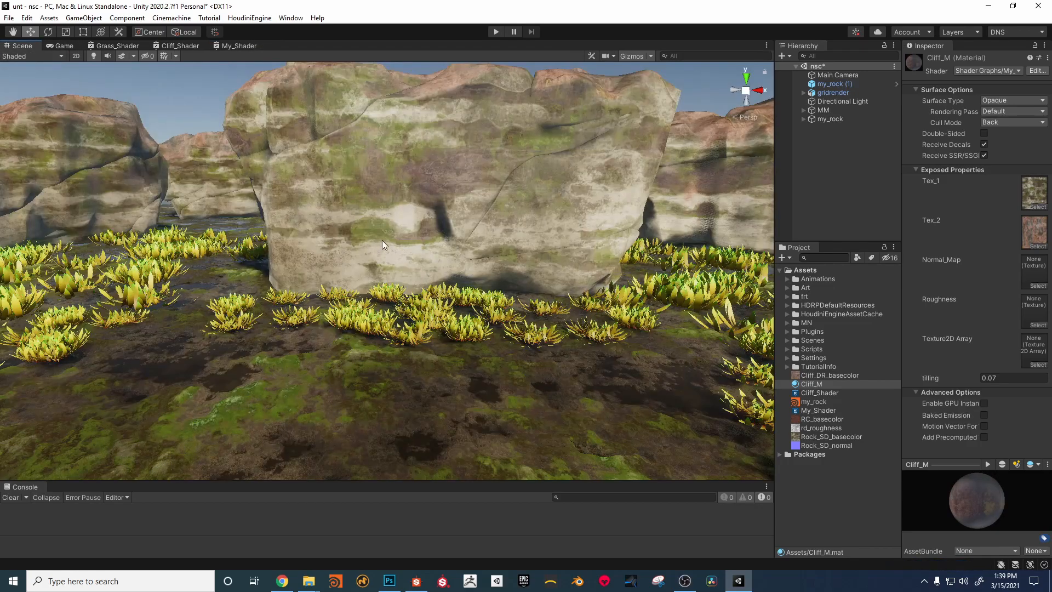
{"action": "right_click_drag", "start_coordinate": [390, 217], "coordinate": [507, 208], "text": "alt"}
{"action": "mouse_move", "coordinate": [522, 275]}
{"action": "right_mouse_down", "text": "alt"}
{"action": "mouse_move", "coordinate": [541, 278]}
{"action": "mouse_move", "coordinate": [528, 275]}
{"action": "right_mouse_up", "text": "alt"}
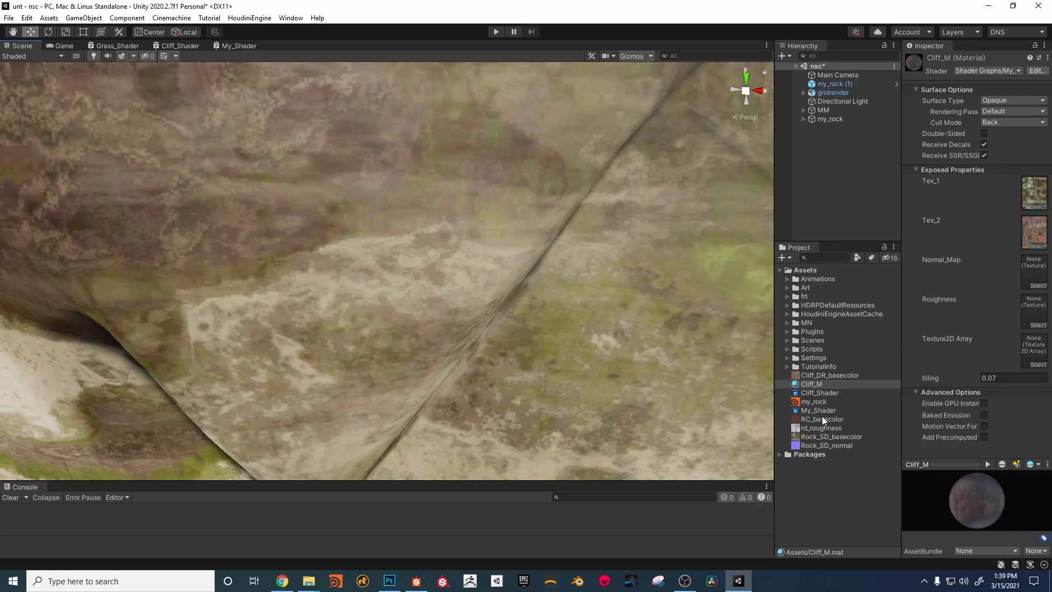
{"action": "left_click_drag", "start_coordinate": [815, 444], "coordinate": [1035, 274]}
{"action": "right_click_drag", "start_coordinate": [584, 251], "coordinate": [498, 171], "text": "alt"}
Step: Return to My_Shader, duplicate a Default-type Triplanar node and place the copy below the Vertex Color and Split nodes
{"action": "left_click", "coordinate": [238, 46]}
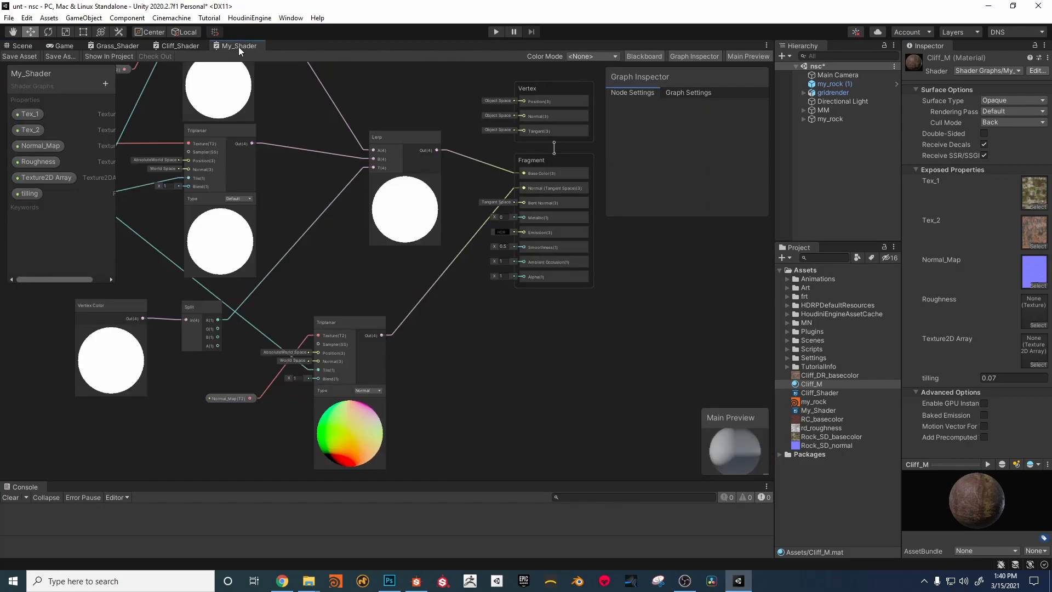
{"action": "middle_click_drag", "start_coordinate": [481, 359], "coordinate": [511, 274]}
{"action": "left_click_drag", "start_coordinate": [371, 233], "coordinate": [378, 193]}
{"action": "middle_click_drag", "start_coordinate": [448, 257], "coordinate": [571, 272]}
{"action": "middle_click_drag", "start_coordinate": [245, 224], "coordinate": [184, 269]}
{"action": "left_click", "coordinate": [284, 121]}
{"action": "left_click_drag", "start_coordinate": [294, 136], "coordinate": [277, 424]}
{"action": "middle_click_drag", "start_coordinate": [265, 382], "coordinate": [328, 268]}
{"action": "left_click_drag", "start_coordinate": [333, 293], "coordinate": [357, 318]}
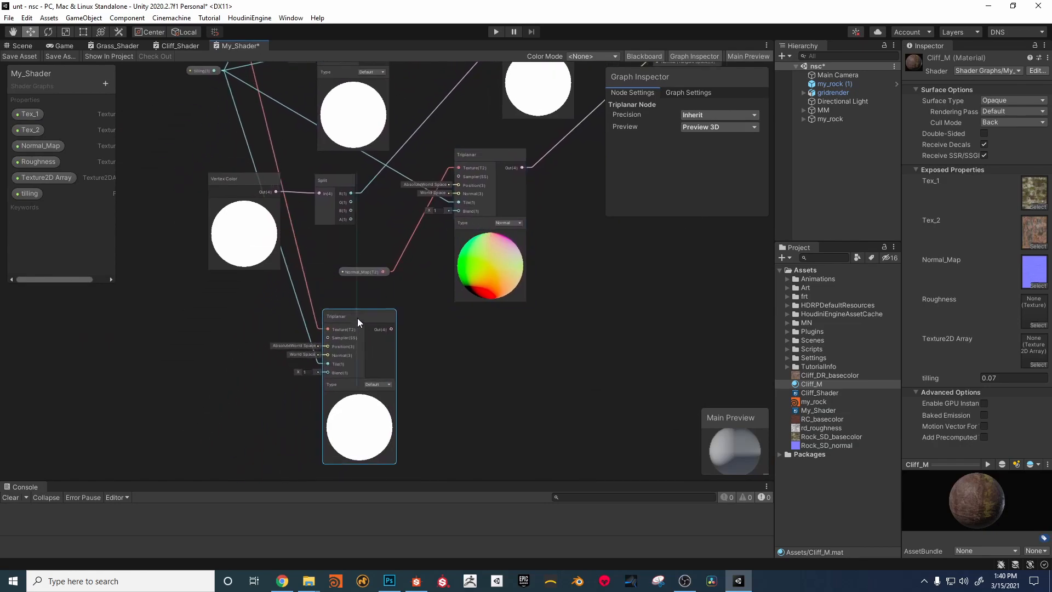
Step: Connect the Roughness property to the new Triplanar's Texture input and its output to the Fragment's Smoothness input
{"action": "left_click_drag", "start_coordinate": [38, 161], "coordinate": [328, 329]}
{"action": "middle_click_drag", "start_coordinate": [515, 364], "coordinate": [269, 373]}
{"action": "scroll", "coordinate": [488, 362], "scroll_direction": "down", "scroll_amount": 1}
{"action": "left_click_drag", "start_coordinate": [193, 356], "coordinate": [423, 173]}
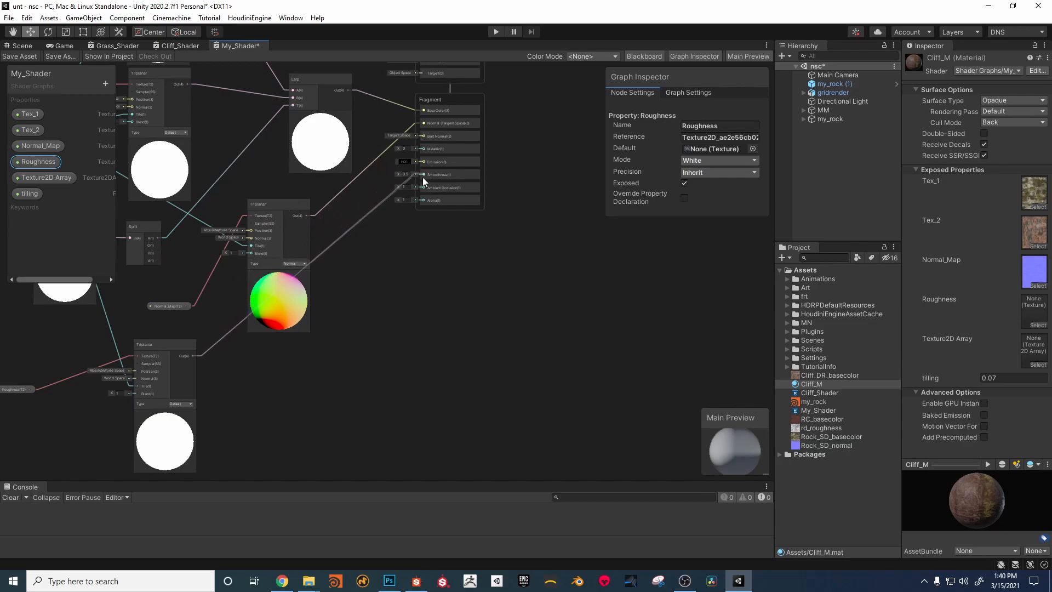
Step: Add a Multiply node beside the roughness Triplanar and connect the Triplanar's output to its A input
{"action": "key", "text": "space"}
{"action": "type", "text": "mu"}
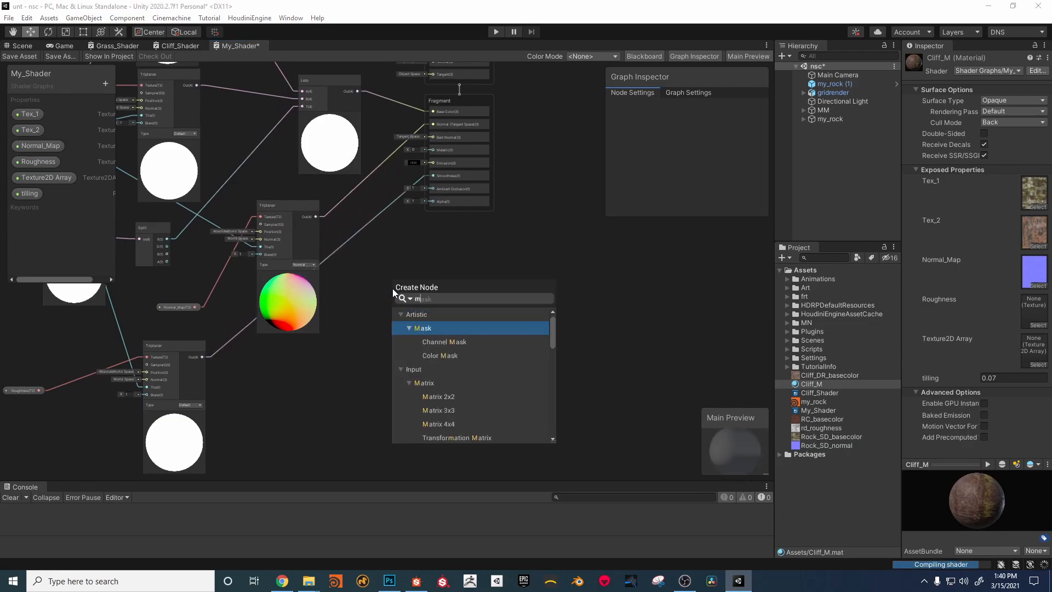
{"action": "left_click", "coordinate": [432, 341]}
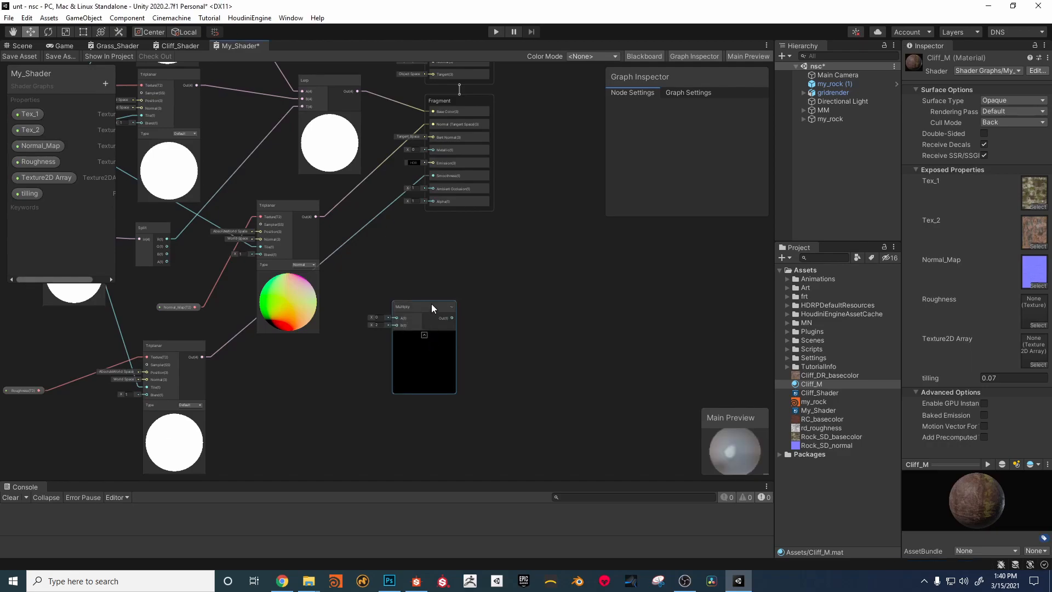
{"action": "left_click_drag", "start_coordinate": [431, 303], "coordinate": [399, 328]}
{"action": "left_click_drag", "start_coordinate": [202, 356], "coordinate": [363, 344]}
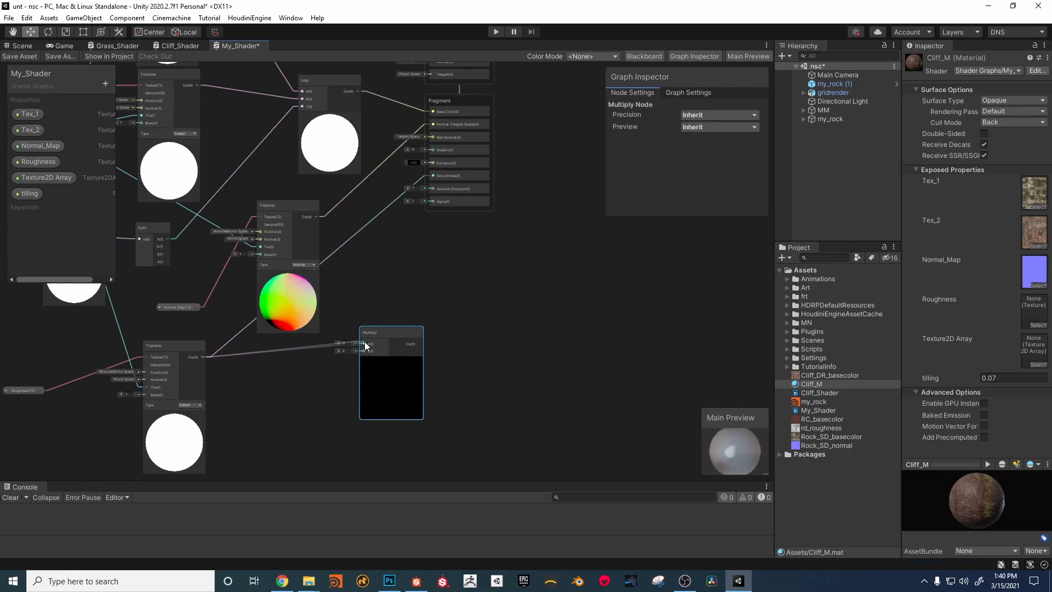
Step: Create a Float property named smooth_map_intesity, connect it to Multiply's B input and route Multiply's output to Smoothness
{"action": "left_click", "coordinate": [104, 83]}
{"action": "left_click", "coordinate": [118, 90]}
{"action": "type", "text": "s"}
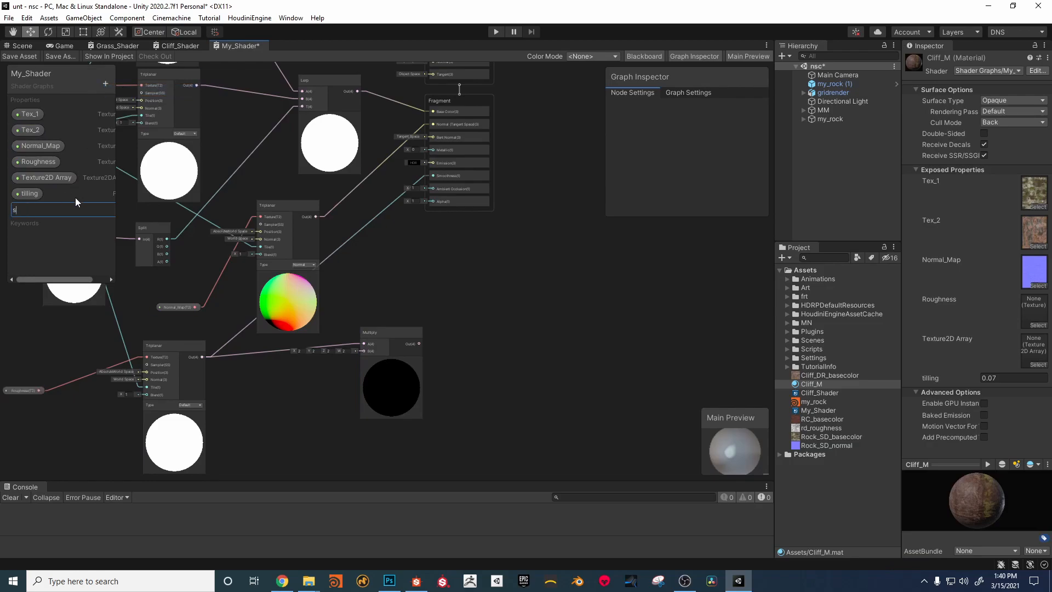
{"action": "type", "text": "mooth_map_intesity"}
{"action": "key", "text": "Return"}
{"action": "left_click_drag", "start_coordinate": [53, 208], "coordinate": [430, 171]}
{"action": "key", "text": "Escape"}
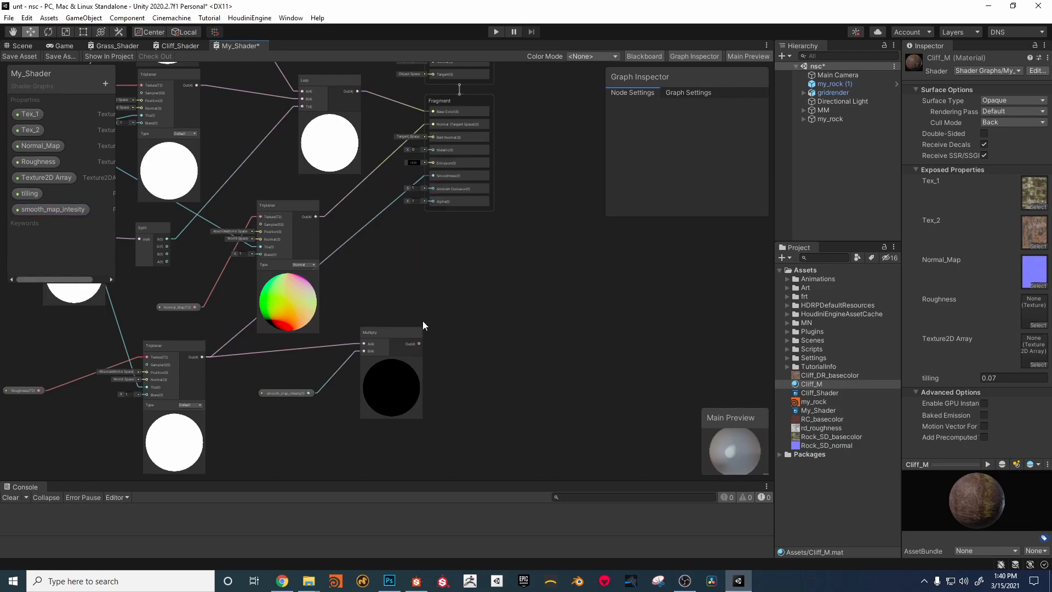
{"action": "left_click_drag", "start_coordinate": [419, 344], "coordinate": [433, 176]}
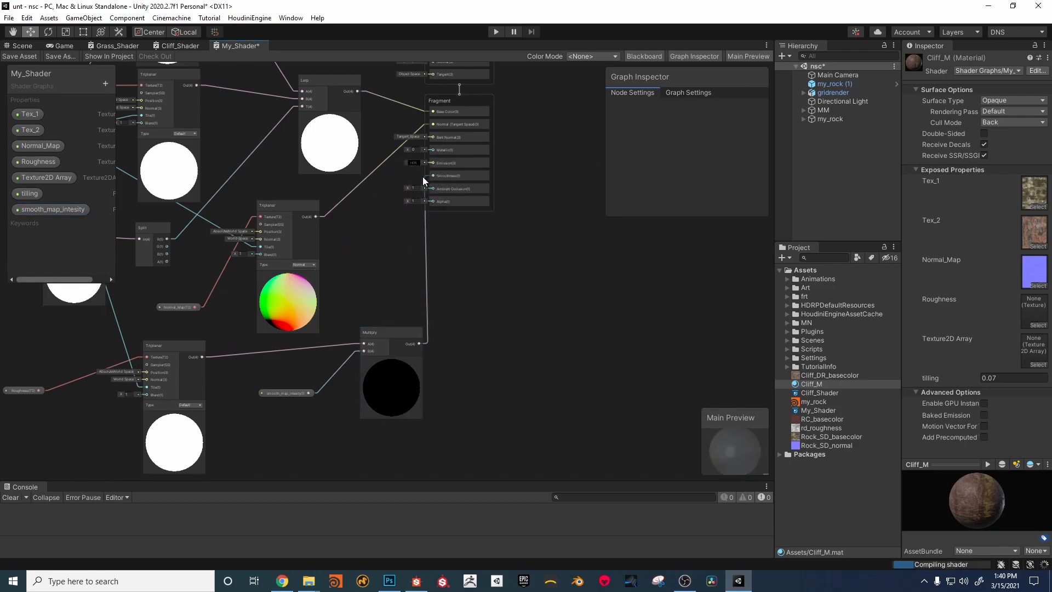
Step: Save the graph, assign rd_roughness to Cliff_M's Roughness slot and set smooth_map_intesity to 0.55
{"action": "left_click", "coordinate": [19, 56]}
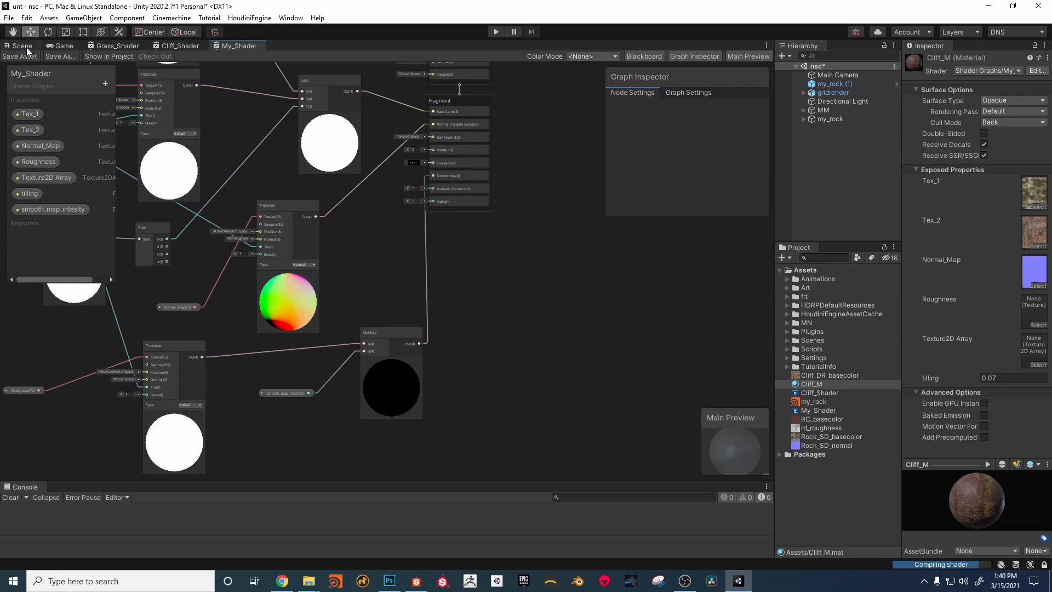
{"action": "left_click", "coordinate": [25, 46]}
{"action": "mouse_move", "coordinate": [554, 271]}
{"action": "right_mouse_down", "text": "alt"}
{"action": "mouse_move", "coordinate": [354, 230]}
{"action": "mouse_move", "coordinate": [263, 227]}
{"action": "mouse_move", "coordinate": [540, 268]}
{"action": "right_mouse_up", "text": "alt"}
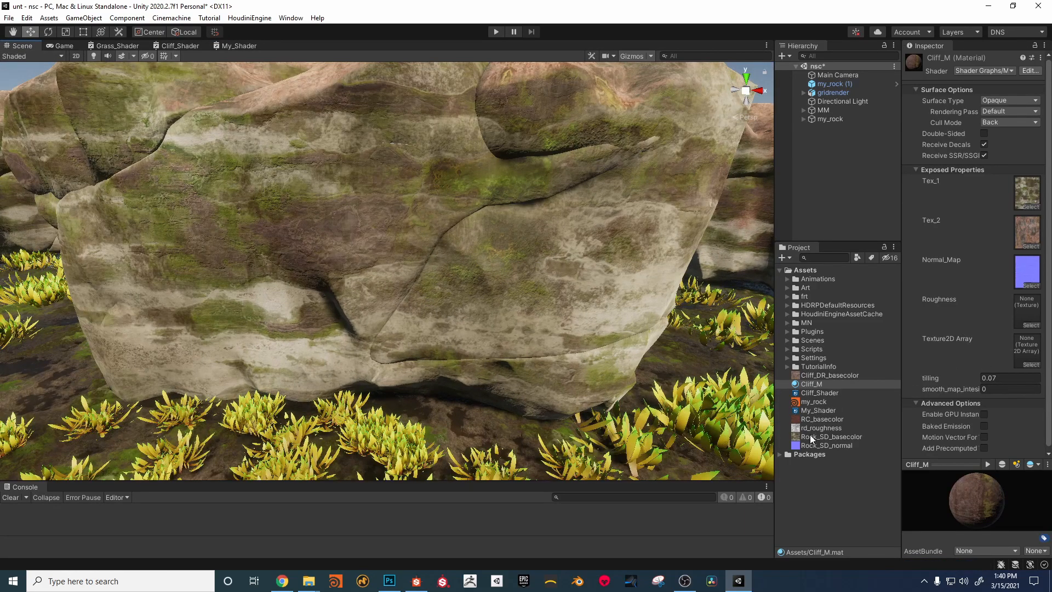
{"action": "left_click_drag", "start_coordinate": [810, 433], "coordinate": [1027, 310]}
{"action": "mouse_move", "coordinate": [941, 390]}
{"action": "left_mouse_down"}
{"action": "mouse_move", "coordinate": [1009, 390]}
{"action": "mouse_move", "coordinate": [954, 387]}
{"action": "left_mouse_up"}
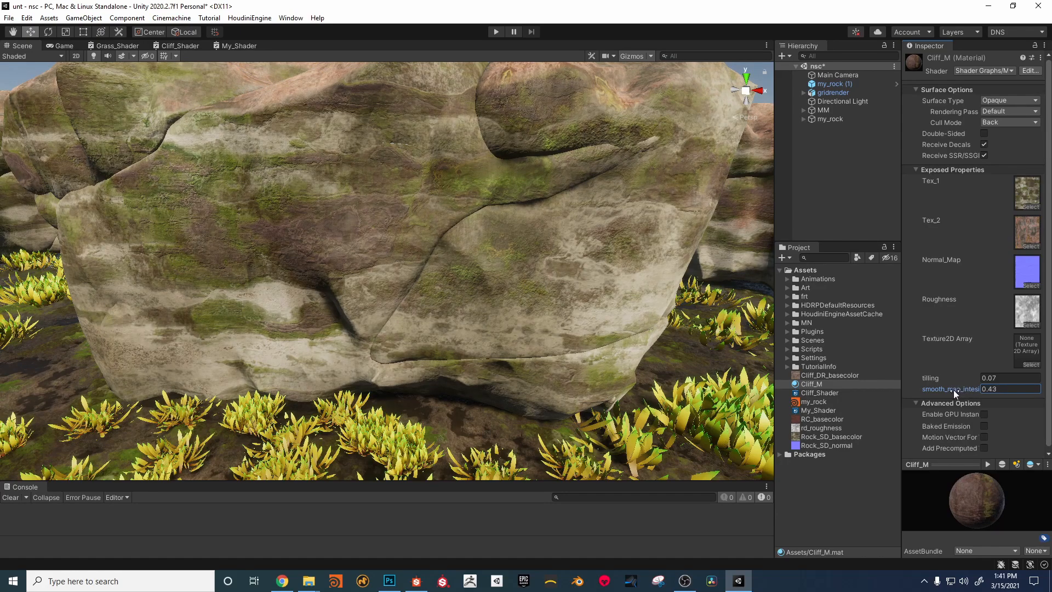
{"action": "right_click_drag", "start_coordinate": [474, 229], "coordinate": [460, 230], "text": "alt"}
{"action": "left_click_drag", "start_coordinate": [460, 230], "coordinate": [469, 221], "text": "alt"}
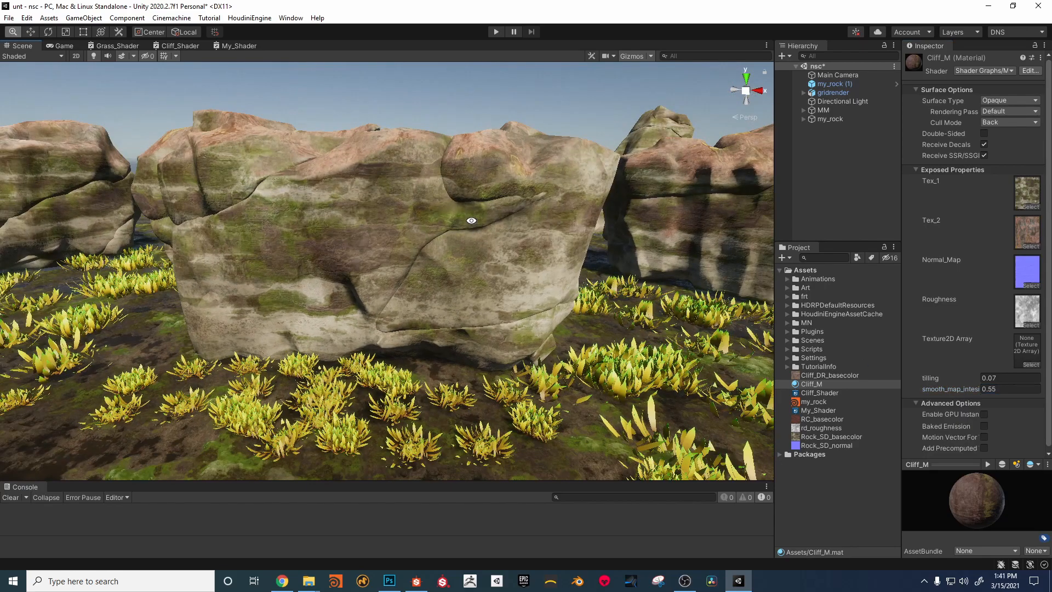
{"action": "middle_click_drag", "start_coordinate": [470, 221], "coordinate": [478, 164]}
{"action": "right_click_drag", "start_coordinate": [482, 230], "coordinate": [520, 257], "text": "alt"}
Step: In My_Shader, move the Vertex and Fragment stacks away from the Lerp node and adjust the normal-map Triplanar's position
{"action": "left_click", "coordinate": [239, 46]}
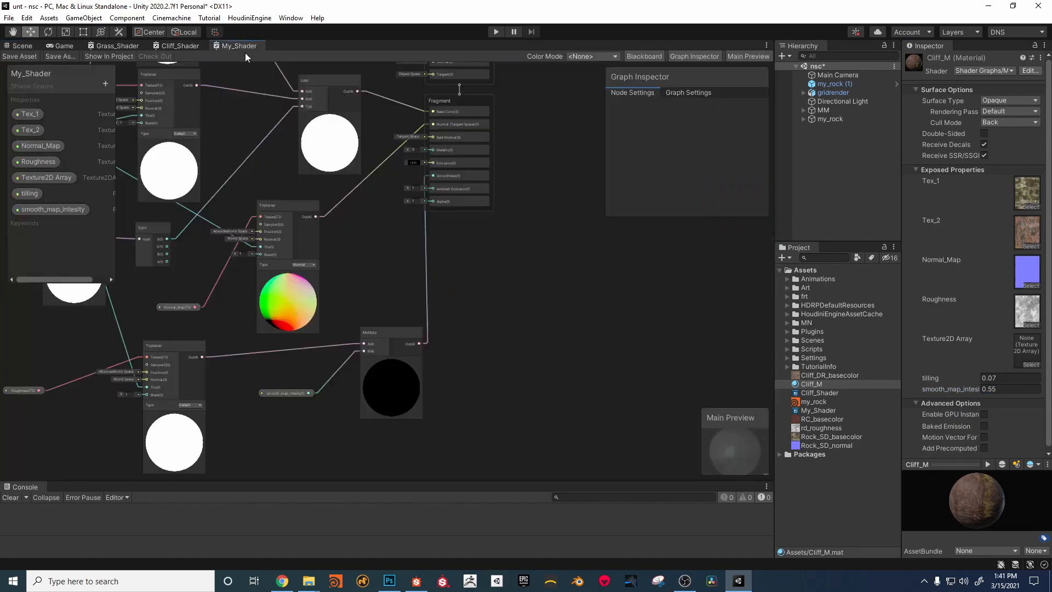
{"action": "middle_click_drag", "start_coordinate": [411, 284], "coordinate": [350, 353]}
{"action": "left_click_drag", "start_coordinate": [418, 287], "coordinate": [417, 287]}
{"action": "left_click_drag", "start_coordinate": [446, 163], "coordinate": [576, 188]}
{"action": "middle_click_drag", "start_coordinate": [369, 169], "coordinate": [496, 182]}
{"action": "left_click_drag", "start_coordinate": [376, 281], "coordinate": [384, 285]}
{"action": "middle_click_drag", "start_coordinate": [459, 289], "coordinate": [392, 199]}
{"action": "mouse_move", "coordinate": [257, 338]}
{"action": "middle_mouse_down"}
{"action": "mouse_move", "coordinate": [288, 338]}
{"action": "mouse_move", "coordinate": [297, 364]}
{"action": "mouse_move", "coordinate": [244, 348]}
{"action": "middle_mouse_up"}
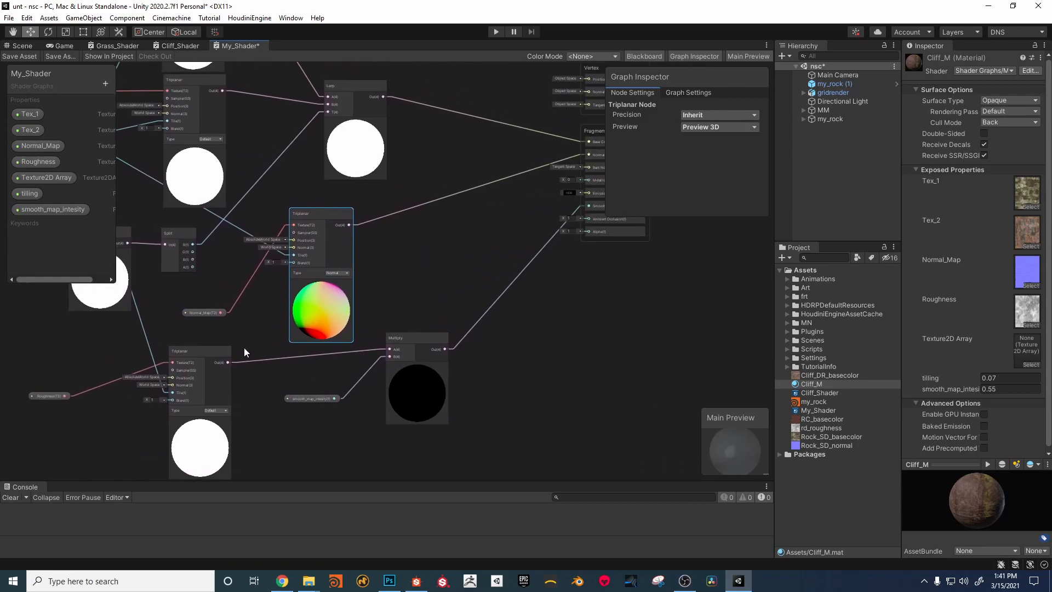
Step: Check the rocks in the scene, return to My_Shader and move the Vertex and Fragment stacks further from the other nodes
{"action": "left_click", "coordinate": [31, 44]}
{"action": "scroll", "coordinate": [351, 181], "scroll_direction": "down", "scroll_amount": 5}
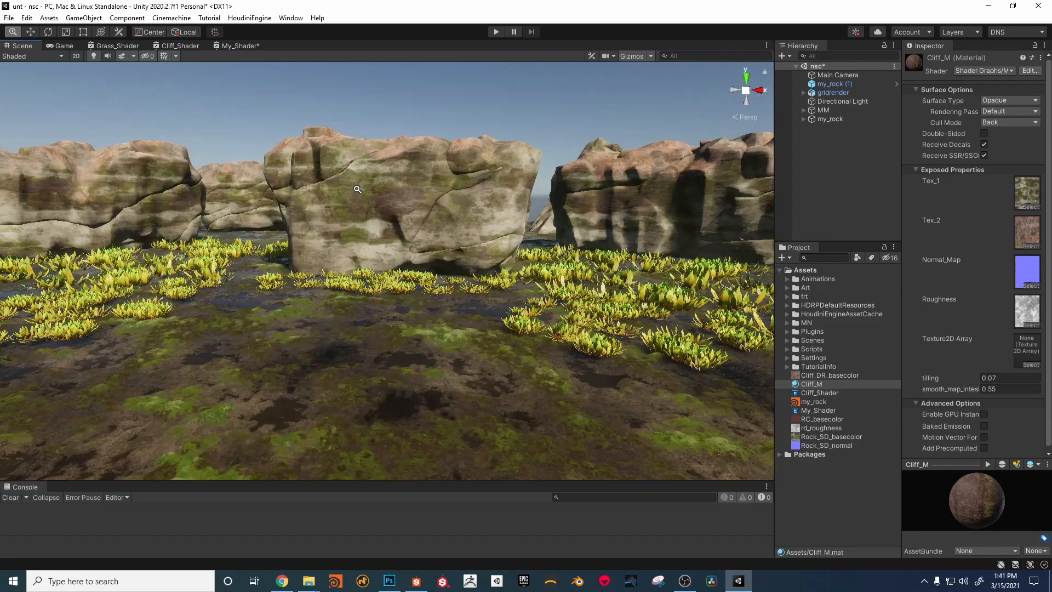
{"action": "scroll", "coordinate": [357, 189], "scroll_direction": "down", "scroll_amount": 4}
{"action": "left_click", "coordinate": [236, 45]}
{"action": "middle_click_drag", "start_coordinate": [447, 213], "coordinate": [259, 236]}
{"action": "left_click_drag", "start_coordinate": [501, 80], "coordinate": [434, 240]}
{"action": "left_click_drag", "start_coordinate": [457, 159], "coordinate": [540, 181]}
{"action": "middle_click_drag", "start_coordinate": [332, 252], "coordinate": [492, 242]}
{"action": "middle_click_drag", "start_coordinate": [208, 335], "coordinate": [268, 376]}
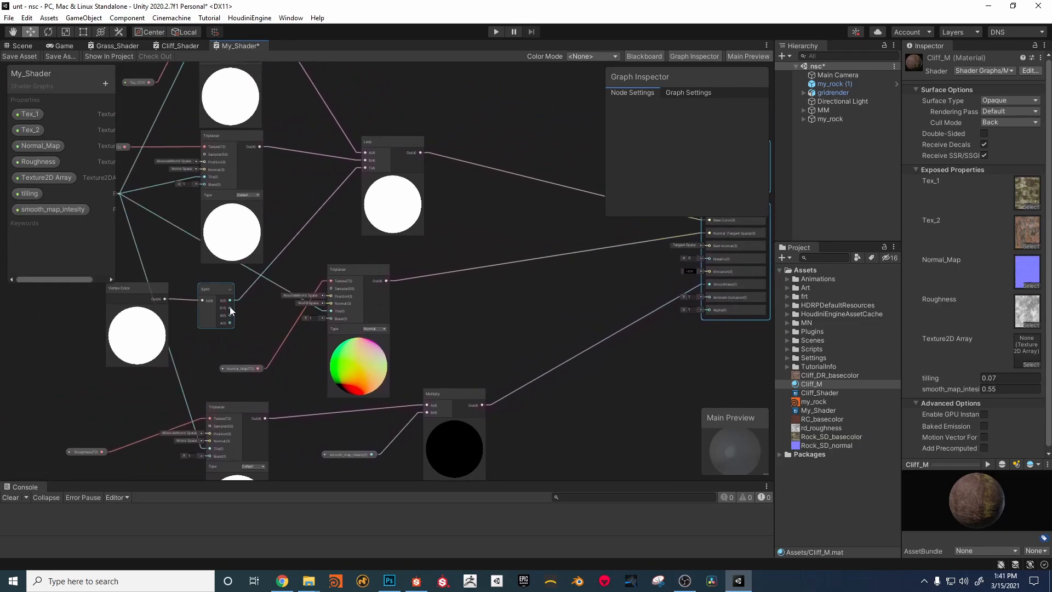
{"action": "middle_click_drag", "start_coordinate": [406, 309], "coordinate": [380, 322]}
Step: Add a Blend node between the Lerp node and the Fragment stack and connect the Lerp output to its Base input
{"action": "right_click", "coordinate": [437, 332]}
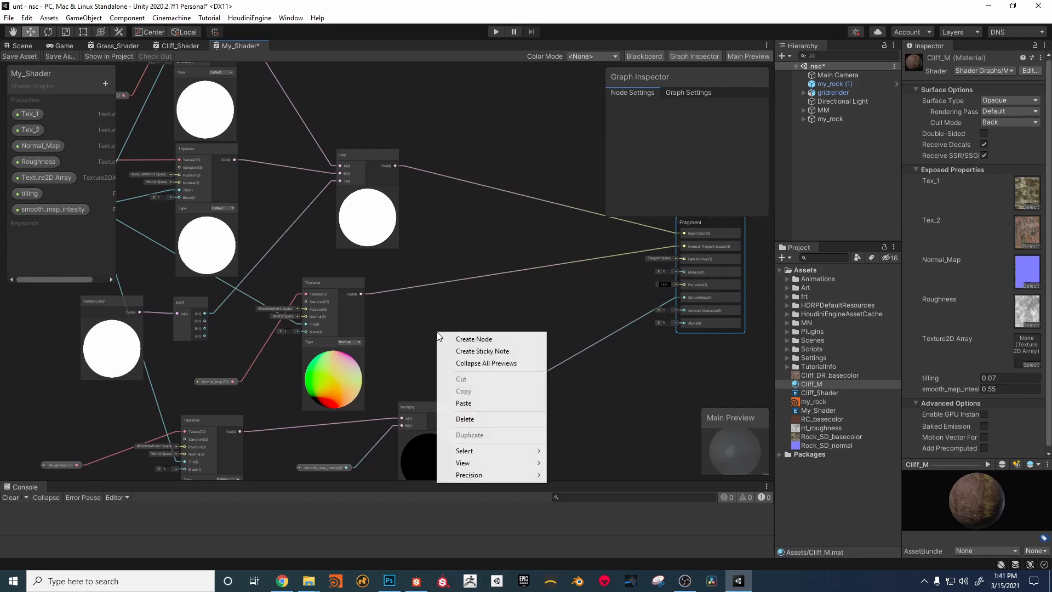
{"action": "left_click", "coordinate": [433, 316]}
{"action": "right_click", "coordinate": [433, 314]}
{"action": "left_click", "coordinate": [439, 297]}
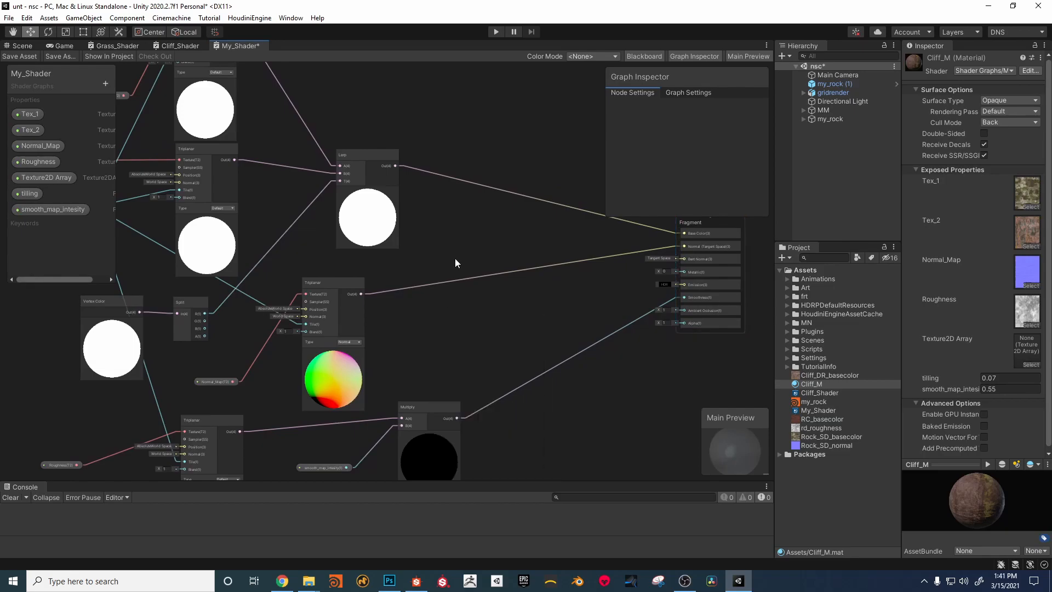
{"action": "type", "text": "bl"}
{"action": "double_click", "coordinate": [508, 291]}
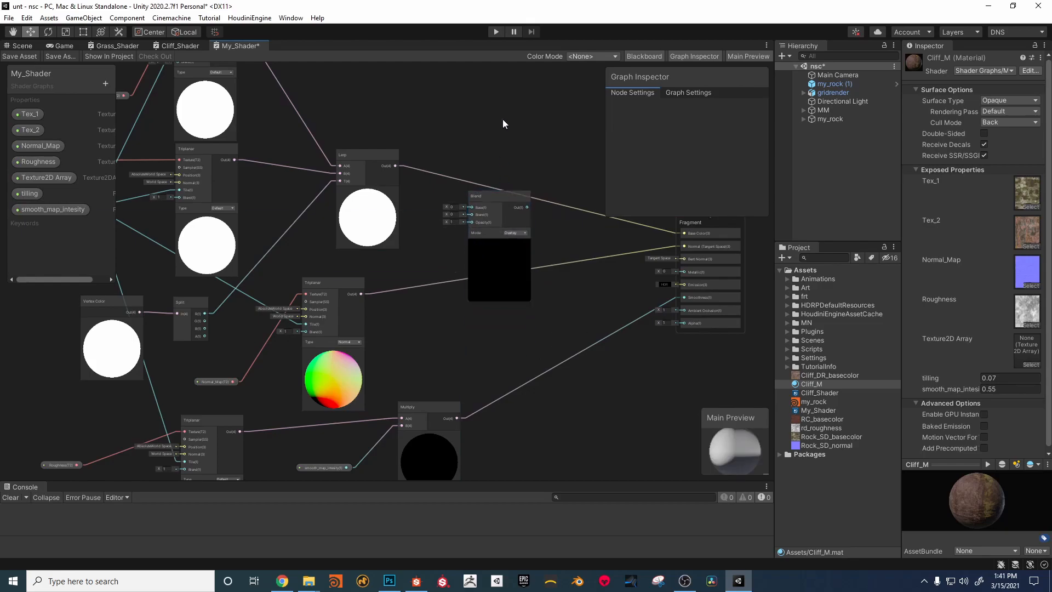
{"action": "middle_click_drag", "start_coordinate": [480, 163], "coordinate": [435, 162]}
{"action": "left_click_drag", "start_coordinate": [346, 164], "coordinate": [445, 145]}
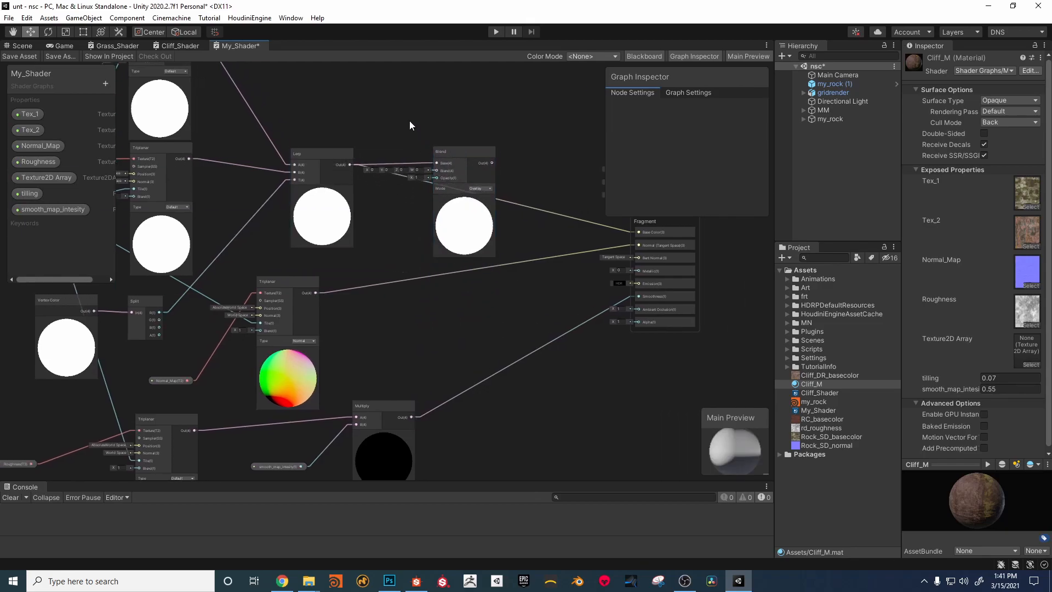
Step: Add a Color property named BleNd_Color to My_Shader and place its node in the graph below the Blend node
{"action": "left_click", "coordinate": [106, 83]}
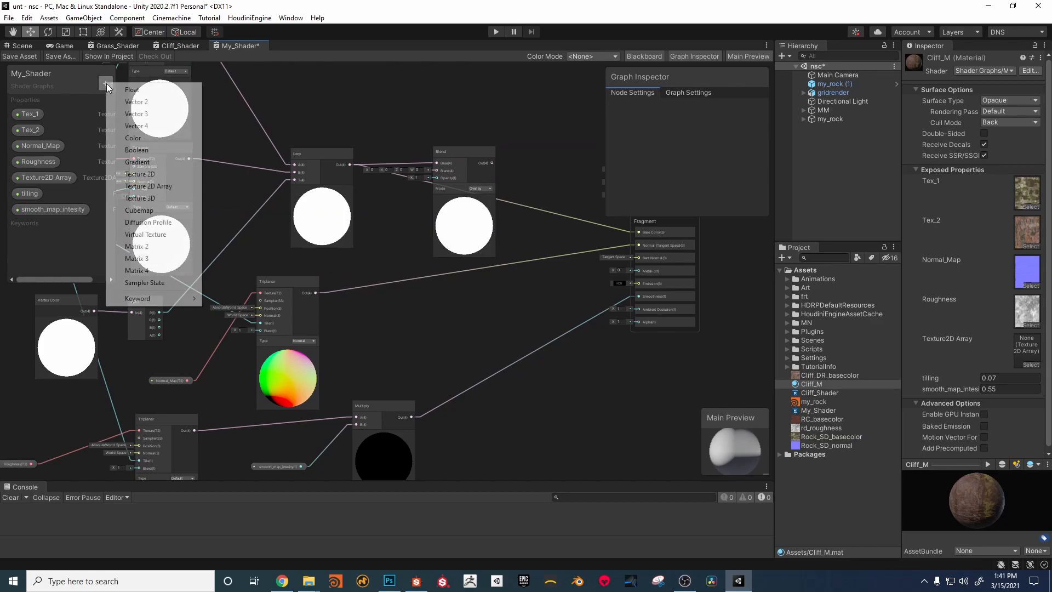
{"action": "left_click", "coordinate": [149, 139]}
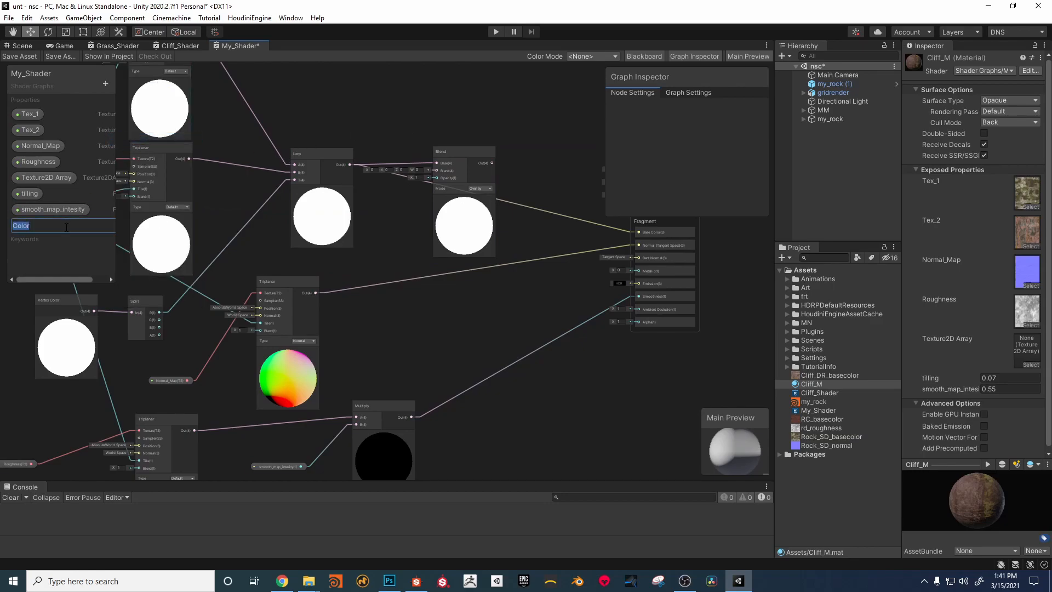
{"action": "type", "text": "BleNd_Color"}
{"action": "key", "text": "Return"}
{"action": "left_click", "coordinate": [35, 228]}
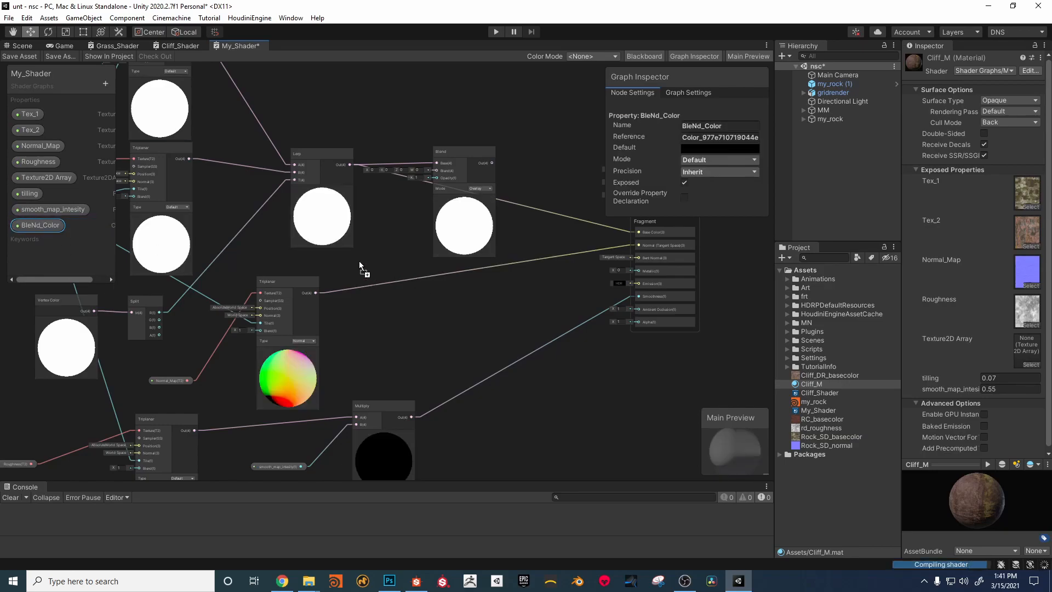
{"action": "left_click_drag", "start_coordinate": [357, 260], "coordinate": [366, 318]}
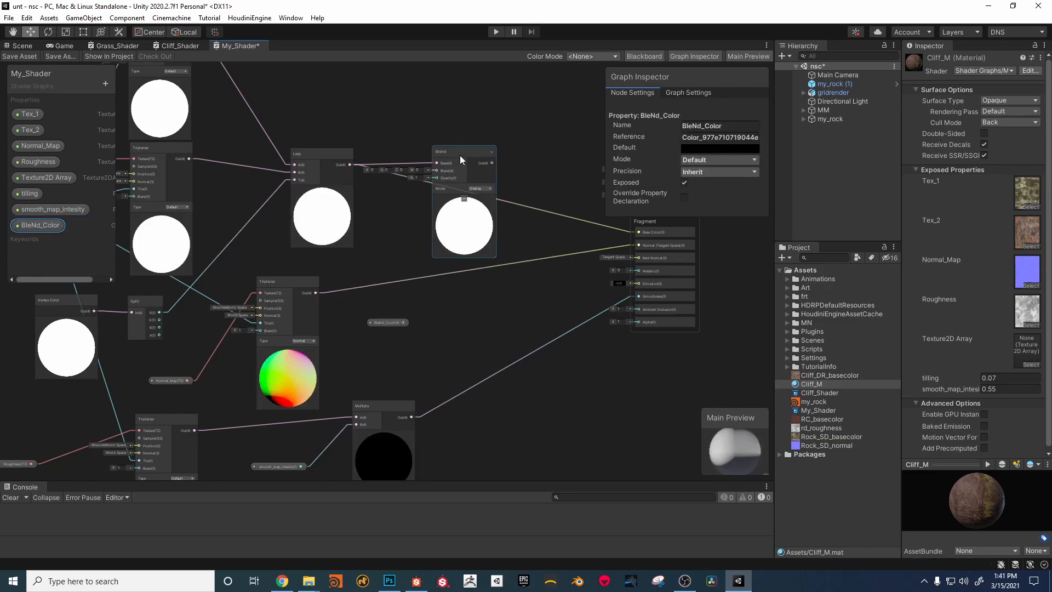
Step: Wire BleNd_Color to the Blend node's Blend input, Split's G output to Opacity and the Blend output to Fragment's Base Color, repositioning the Blend node
{"action": "left_click_drag", "start_coordinate": [458, 156], "coordinate": [473, 112]}
{"action": "left_click_drag", "start_coordinate": [403, 348], "coordinate": [488, 115]}
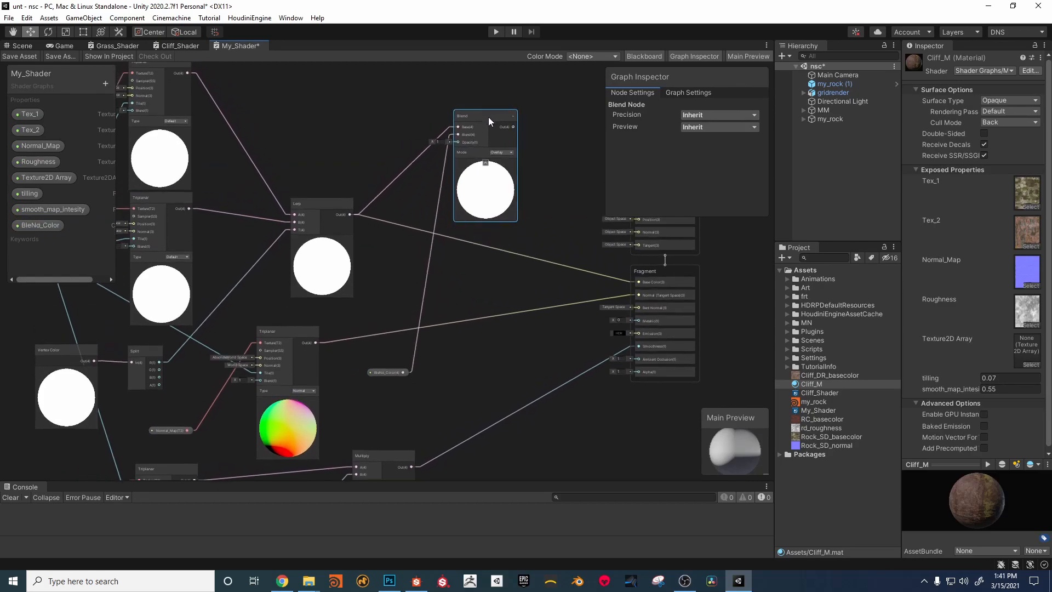
{"action": "middle_click_drag", "start_coordinate": [149, 393], "coordinate": [162, 362]}
{"action": "left_click_drag", "start_coordinate": [158, 329], "coordinate": [456, 149]}
{"action": "middle_click_drag", "start_coordinate": [523, 148], "coordinate": [482, 169]}
{"action": "left_click_drag", "start_coordinate": [472, 155], "coordinate": [587, 307]}
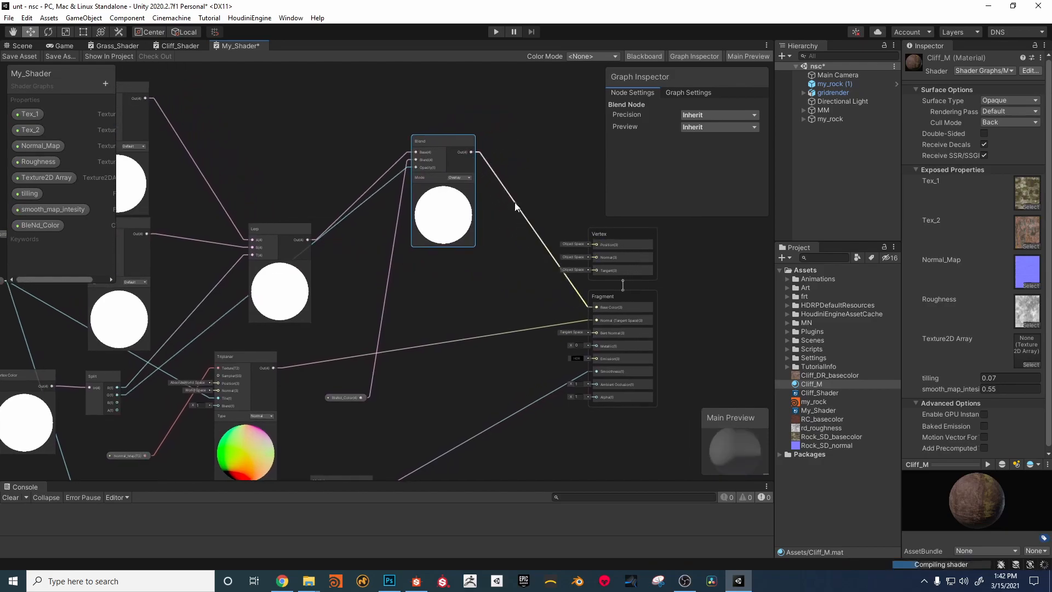
{"action": "left_click_drag", "start_coordinate": [455, 143], "coordinate": [457, 251]}
Step: Save the graph, return to the scene and set Cliff_M's BleNd_Color to full red (FF0000)
{"action": "left_click", "coordinate": [25, 58]}
{"action": "left_click", "coordinate": [22, 46]}
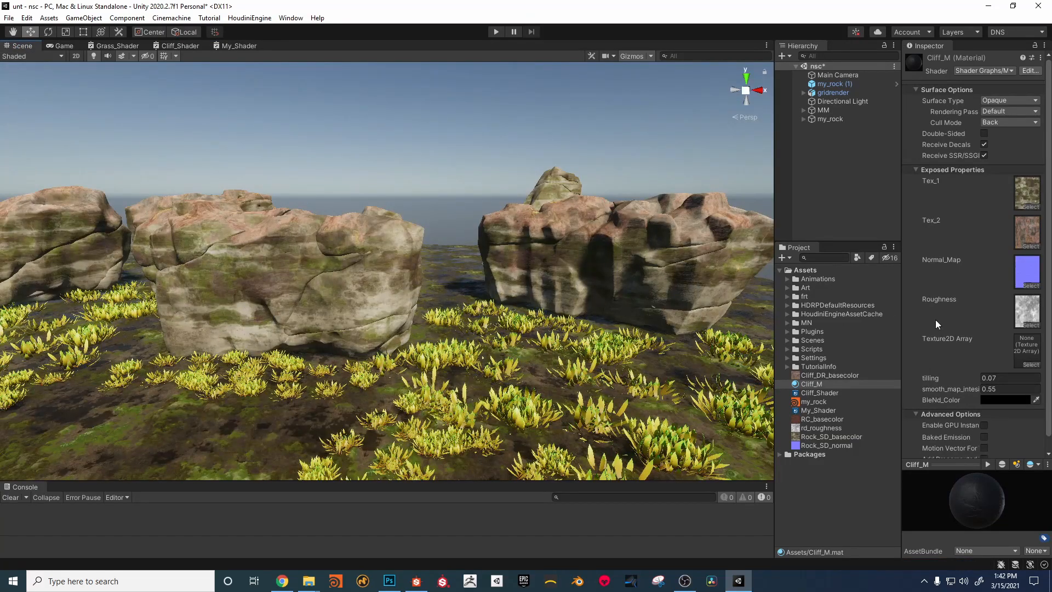
{"action": "left_click", "coordinate": [1005, 400]}
{"action": "mouse_move", "coordinate": [995, 390]}
{"action": "left_mouse_down"}
{"action": "mouse_move", "coordinate": [1018, 350]}
{"action": "mouse_move", "coordinate": [987, 391]}
{"action": "mouse_move", "coordinate": [1024, 355]}
{"action": "mouse_move", "coordinate": [1014, 395]}
{"action": "mouse_move", "coordinate": [1019, 364]}
{"action": "mouse_move", "coordinate": [1037, 349]}
{"action": "left_mouse_up"}
Step: Examine the rocks from several angles and readjust Cliff_M's BleNd_Color, keeping it pure red
{"action": "middle_click_drag", "start_coordinate": [555, 231], "coordinate": [295, 249]}
{"action": "right_click_drag", "start_coordinate": [355, 253], "coordinate": [554, 241], "text": "alt"}
{"action": "middle_click_drag", "start_coordinate": [554, 241], "coordinate": [472, 244]}
{"action": "right_click_drag", "start_coordinate": [554, 242], "coordinate": [720, 327], "text": "alt"}
{"action": "left_click", "coordinate": [1012, 400]}
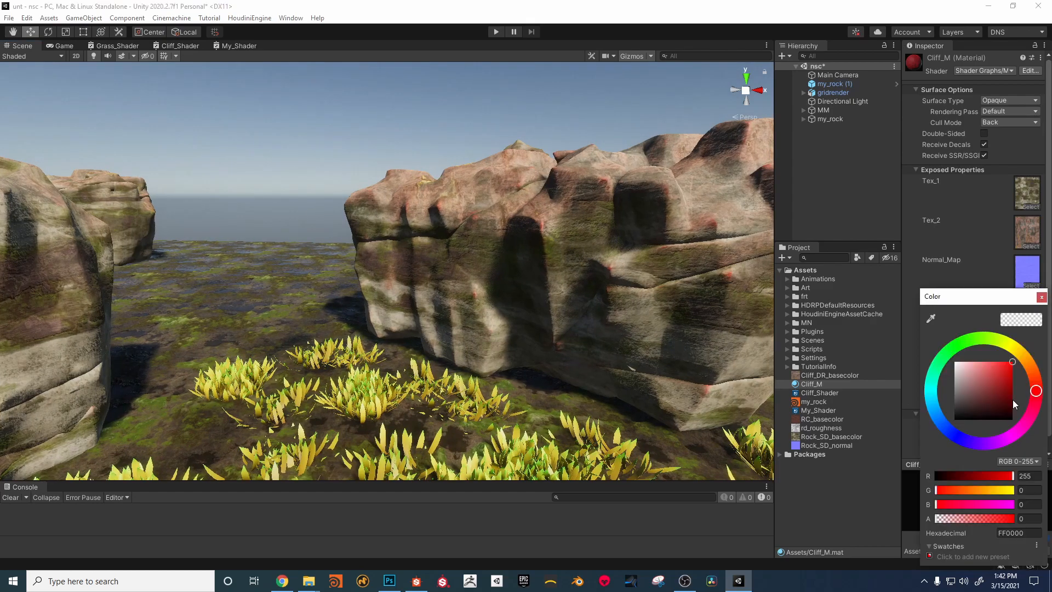
{"action": "mouse_move", "coordinate": [1005, 385]}
{"action": "left_mouse_down"}
{"action": "mouse_move", "coordinate": [1001, 412]}
{"action": "mouse_move", "coordinate": [1024, 374]}
{"action": "mouse_move", "coordinate": [982, 393]}
{"action": "mouse_move", "coordinate": [1011, 367]}
{"action": "mouse_move", "coordinate": [978, 350]}
{"action": "mouse_move", "coordinate": [1029, 363]}
{"action": "mouse_move", "coordinate": [1042, 390]}
{"action": "mouse_move", "coordinate": [1007, 420]}
{"action": "mouse_move", "coordinate": [1013, 374]}
{"action": "mouse_move", "coordinate": [990, 372]}
{"action": "mouse_move", "coordinate": [1035, 346]}
{"action": "mouse_move", "coordinate": [1033, 377]}
{"action": "mouse_move", "coordinate": [1026, 357]}
{"action": "left_mouse_up"}
{"action": "left_click", "coordinate": [983, 339]}
{"action": "left_click_drag", "start_coordinate": [505, 281], "coordinate": [603, 277], "text": "alt"}
{"action": "right_click_drag", "start_coordinate": [603, 278], "coordinate": [572, 276], "text": "alt"}
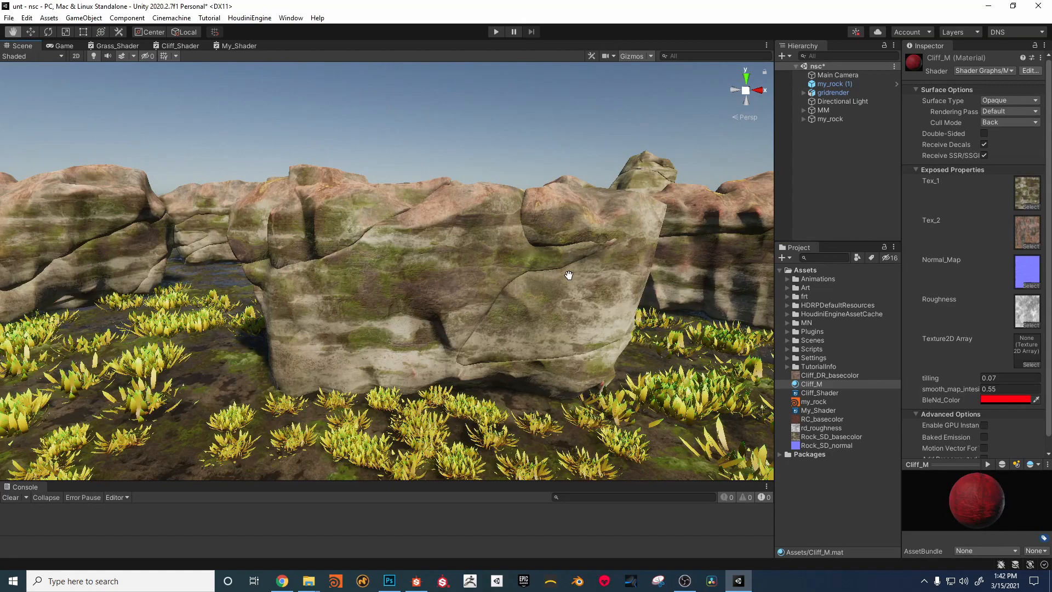
Step: Return to My_Shader, reposition the Blend node and move the BleNd_Color node above the Lerp-to-Blend connection
{"action": "left_click", "coordinate": [238, 48]}
{"action": "middle_click_drag", "start_coordinate": [454, 191], "coordinate": [436, 152]}
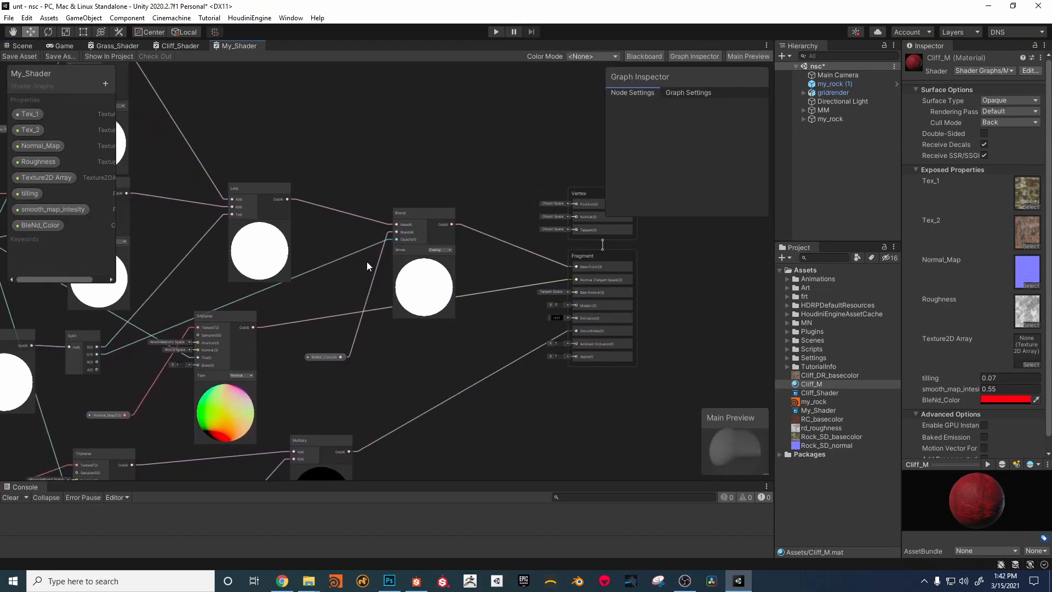
{"action": "middle_click_drag", "start_coordinate": [393, 246], "coordinate": [423, 229]}
{"action": "left_click_drag", "start_coordinate": [458, 195], "coordinate": [466, 172]}
{"action": "left_click_drag", "start_coordinate": [369, 335], "coordinate": [378, 124]}
{"action": "middle_click_drag", "start_coordinate": [378, 245], "coordinate": [416, 255]}
Step: Add a Power node and route the Split node's G output through its A input to the Blend node's Opacity
{"action": "right_click", "coordinate": [411, 274]}
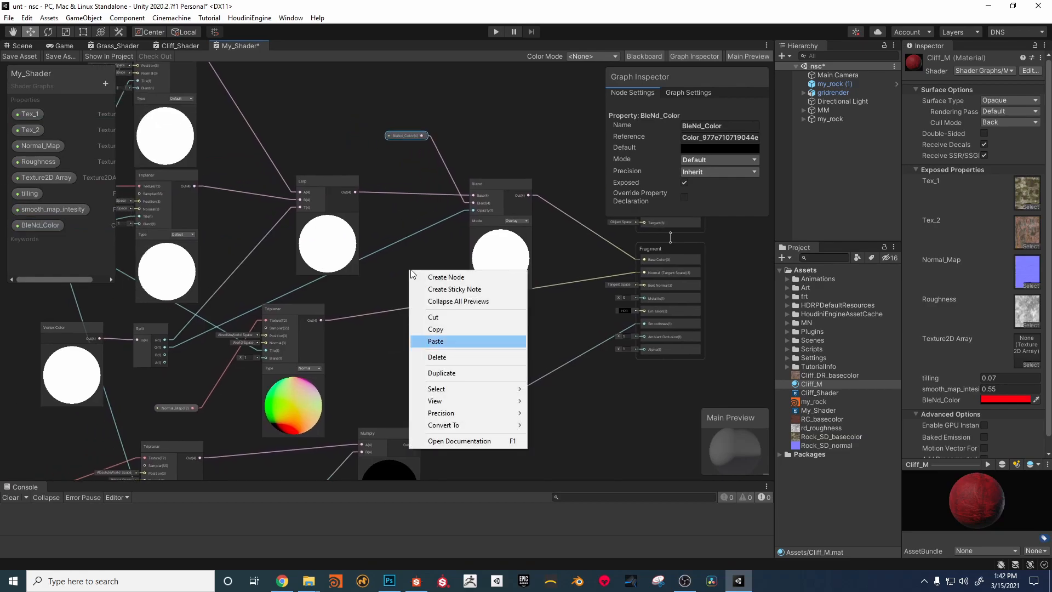
{"action": "left_click", "coordinate": [410, 268]}
{"action": "right_click", "coordinate": [419, 265]}
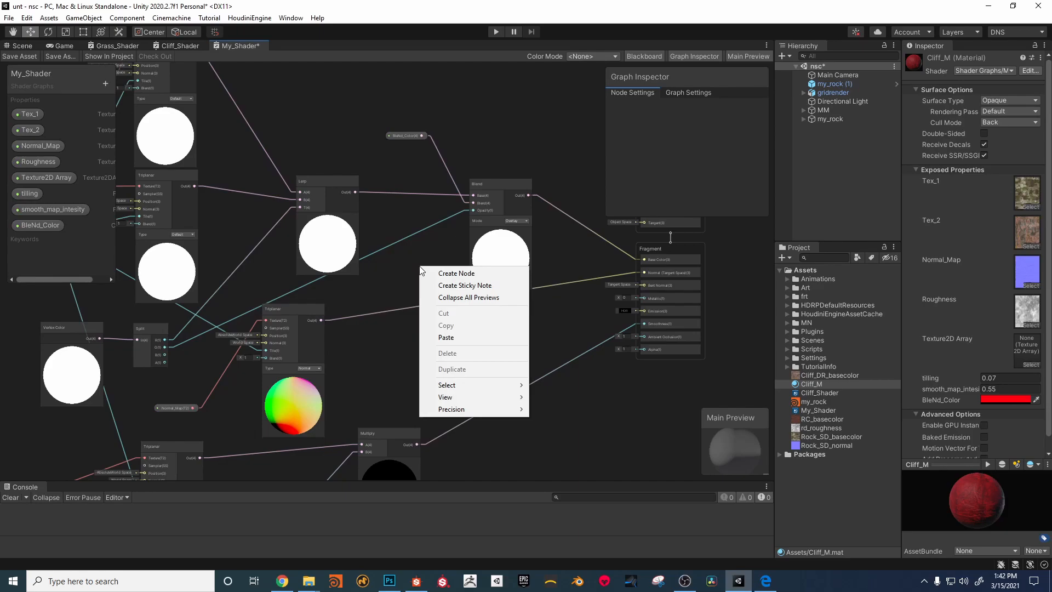
{"action": "left_click", "coordinate": [383, 311]}
{"action": "key", "text": "space"}
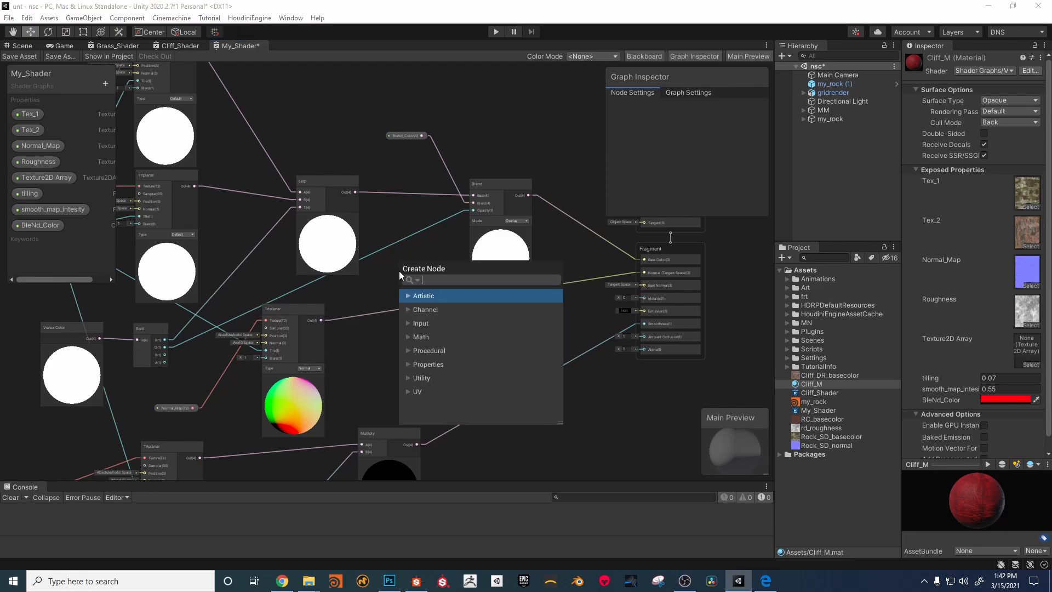
{"action": "type", "text": "pow"}
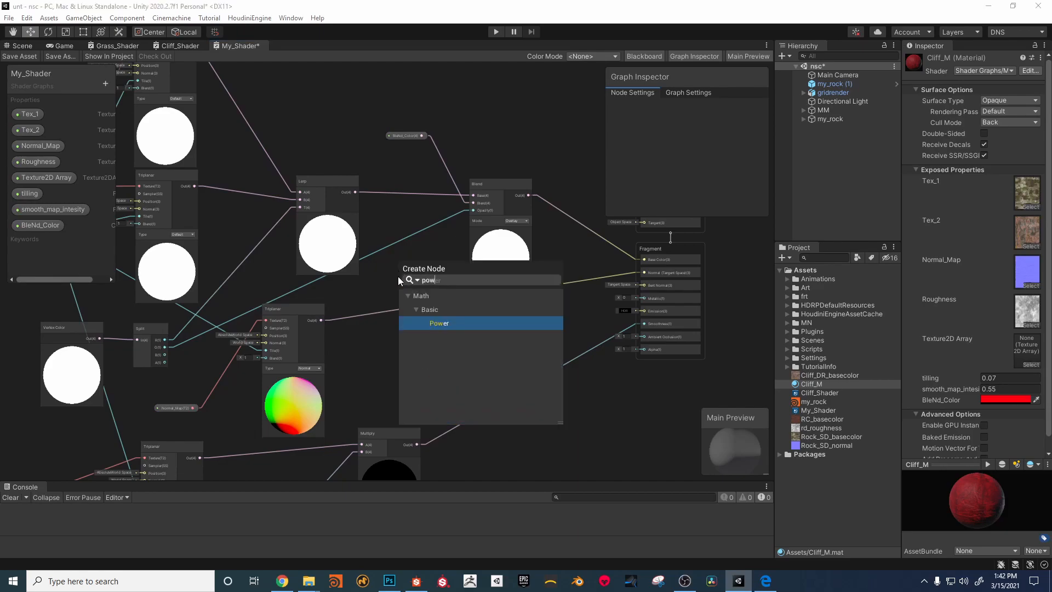
{"action": "left_click", "coordinate": [436, 324]}
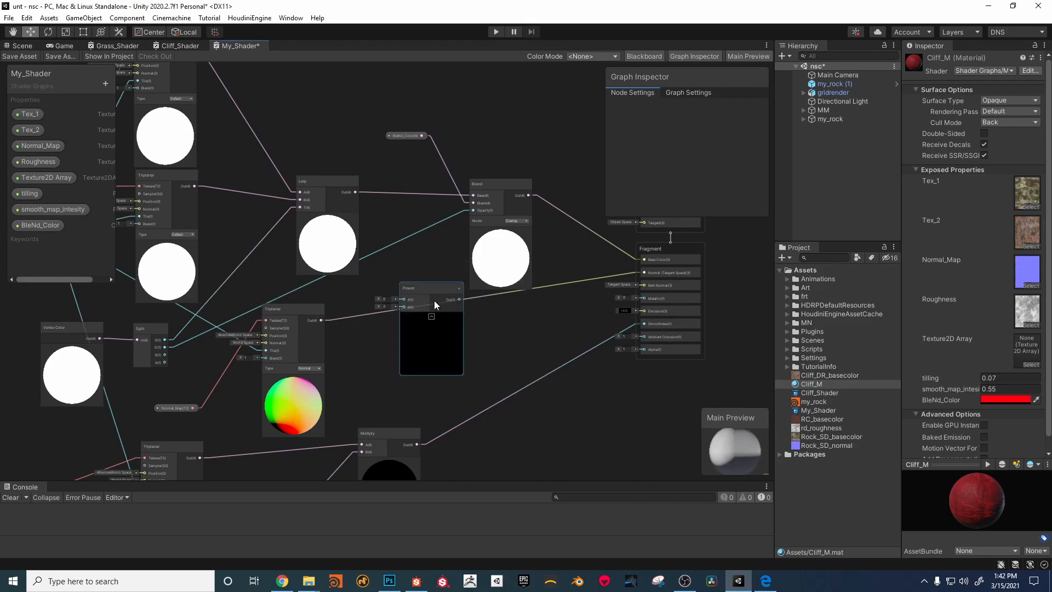
{"action": "left_click_drag", "start_coordinate": [165, 346], "coordinate": [461, 211]}
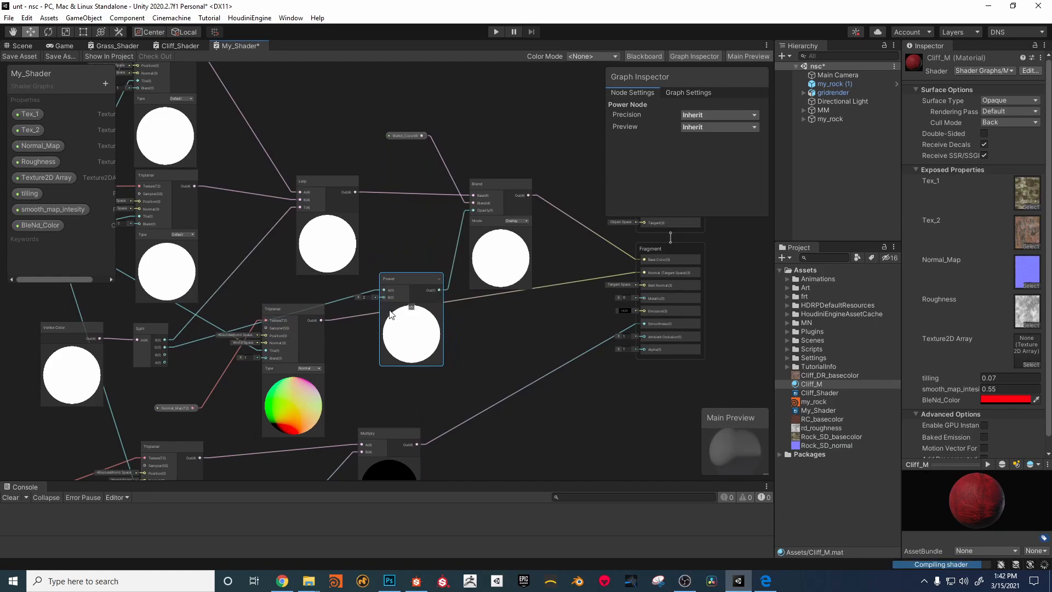
Step: Save the graph and check the Power node's effect on the rocks in the scene
{"action": "left_click", "coordinate": [20, 56]}
{"action": "left_click", "coordinate": [22, 45]}
{"action": "scroll", "coordinate": [525, 209], "scroll_direction": "up", "scroll_amount": 10}
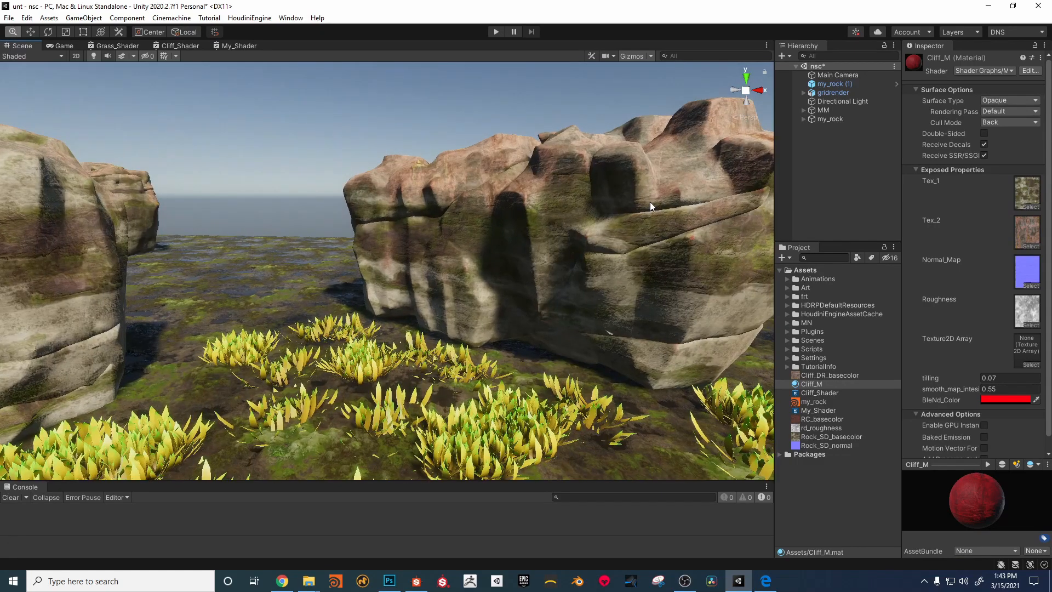
{"action": "right_click_drag", "start_coordinate": [607, 206], "coordinate": [351, 164], "text": "alt"}
Step: Add a Float property named Cur_intensity to My_Shader and connect its node to the Power node's B input
{"action": "left_click", "coordinate": [238, 46]}
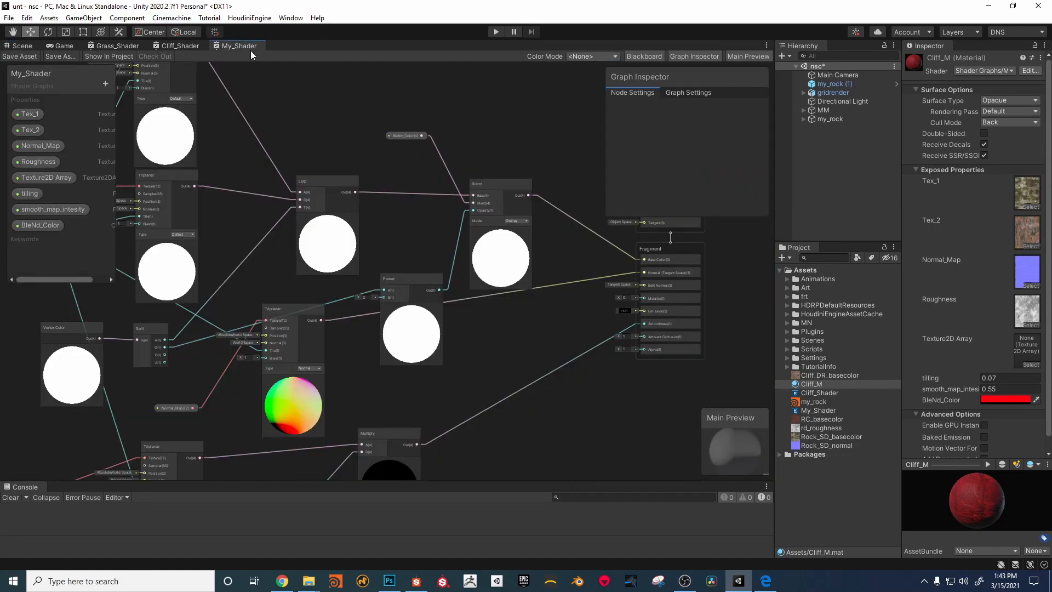
{"action": "left_click", "coordinate": [105, 83]}
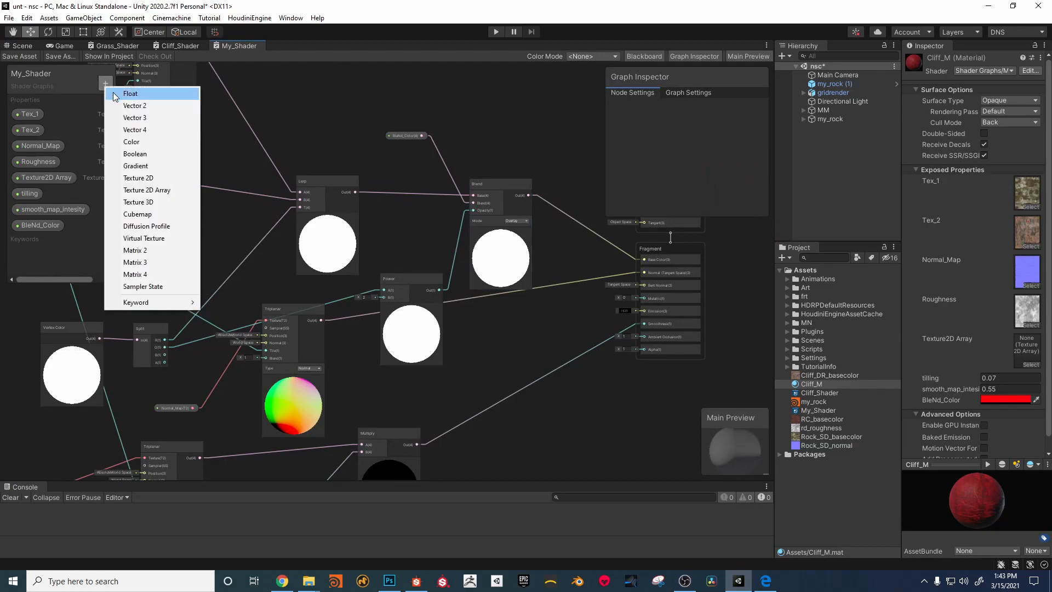
{"action": "left_click", "coordinate": [129, 93]}
{"action": "type", "text": "Cur_"}
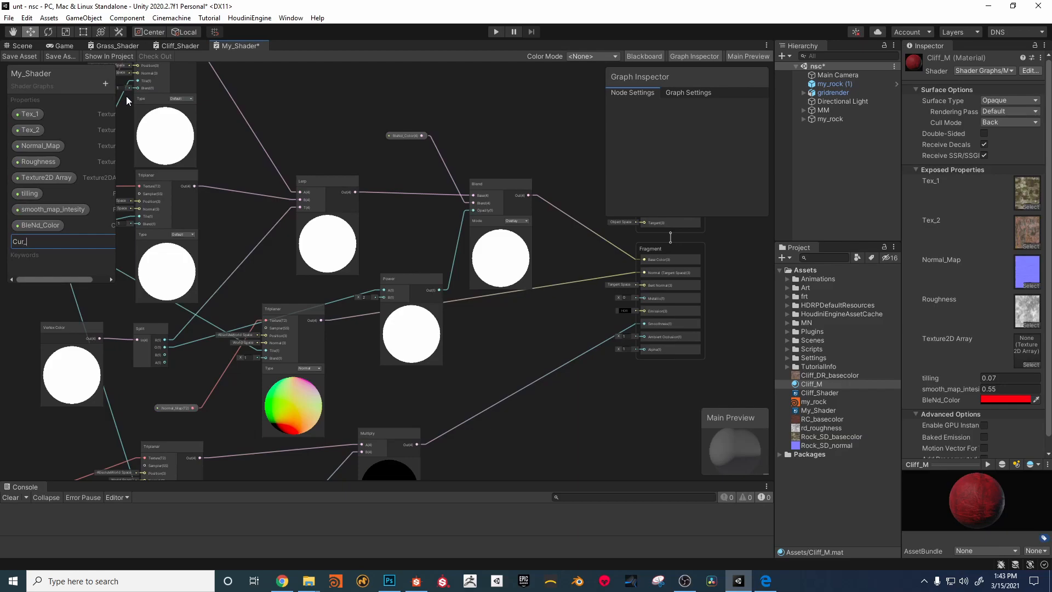
{"action": "type", "text": "intensity"}
{"action": "key", "text": "Return"}
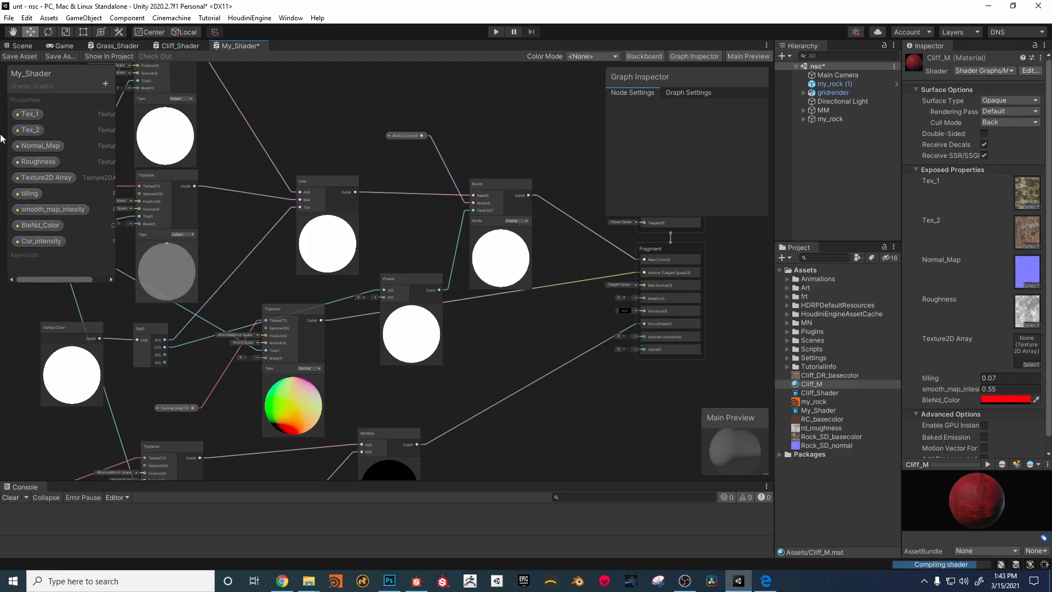
{"action": "left_click_drag", "start_coordinate": [48, 242], "coordinate": [383, 297]}
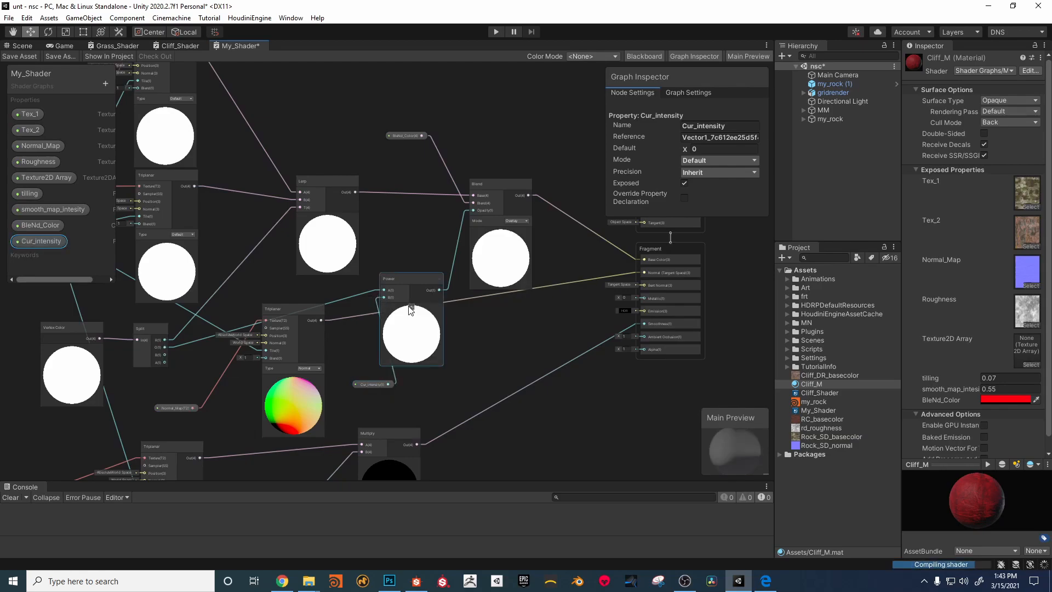
Step: Save the graph, set Cliff_M's Cur_intensity to 0.25 and inspect the rocks up close in the scene
{"action": "left_click", "coordinate": [22, 45]}
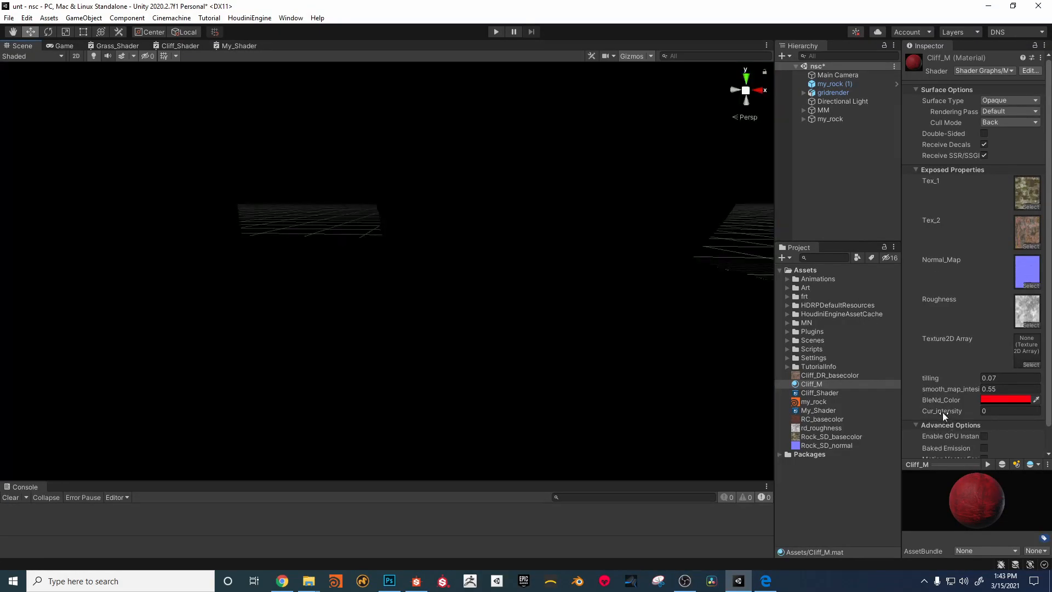
{"action": "left_click_drag", "start_coordinate": [942, 412], "coordinate": [959, 410]}
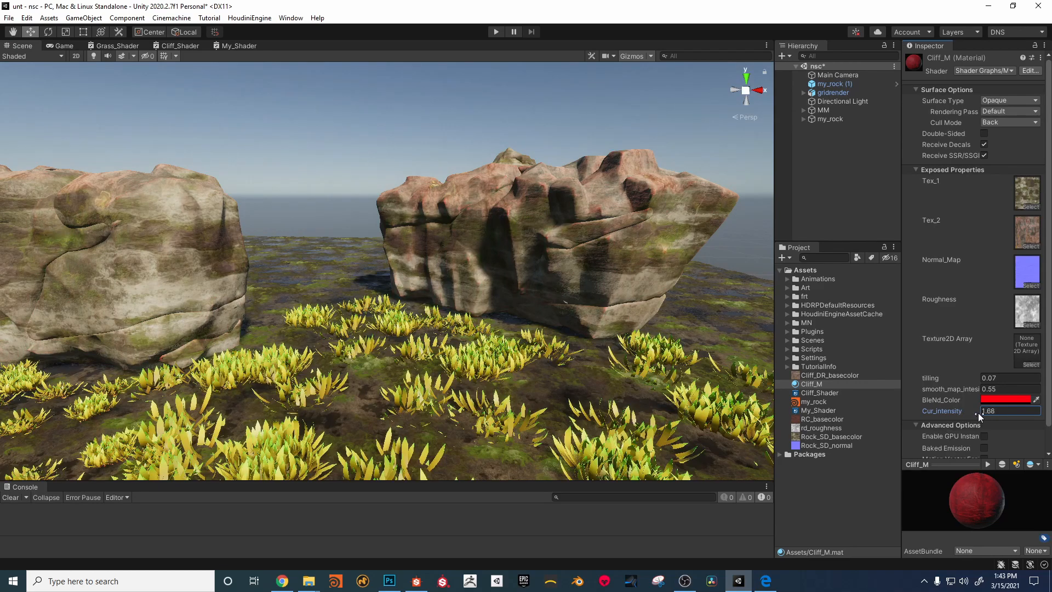
{"action": "left_click_drag", "start_coordinate": [966, 413], "coordinate": [952, 415]}
{"action": "key", "text": "x"}
{"action": "left_click_drag", "start_coordinate": [420, 252], "coordinate": [444, 235], "text": "alt"}
{"action": "right_click_drag", "start_coordinate": [445, 236], "coordinate": [501, 235], "text": "alt"}
{"action": "scroll", "coordinate": [500, 235], "scroll_direction": "down", "scroll_amount": 3}
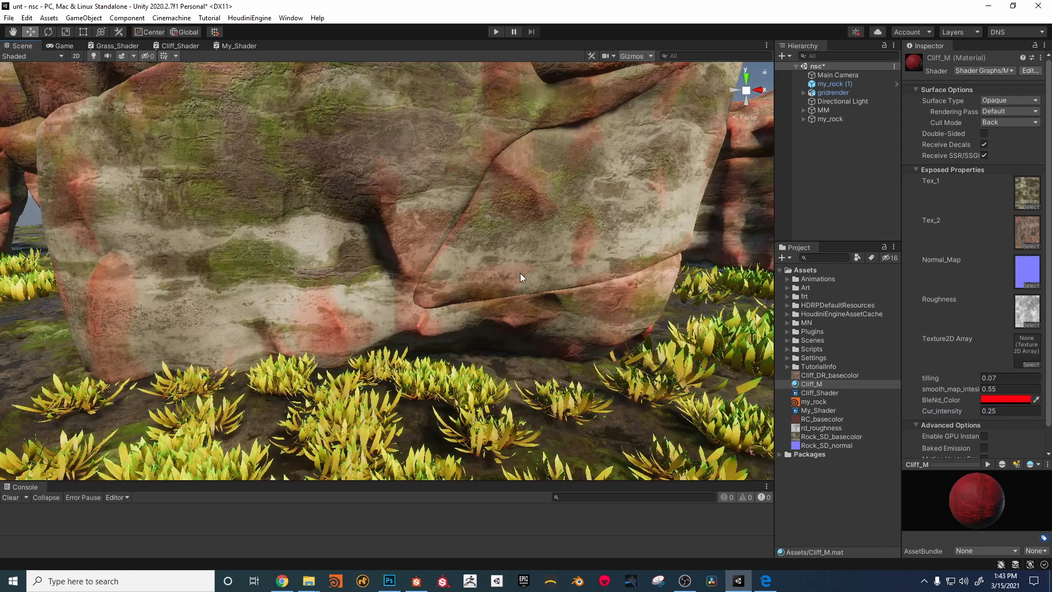
Step: Return to My_Shader and move the Blend node away from the Power node to make room between them
{"action": "left_click", "coordinate": [239, 46]}
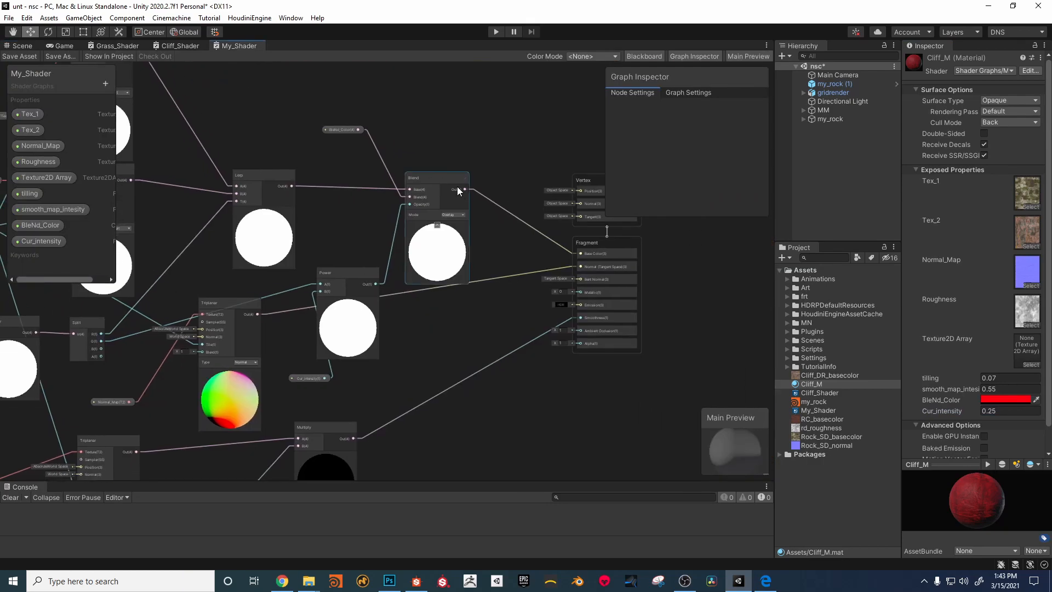
{"action": "left_click_drag", "start_coordinate": [461, 180], "coordinate": [508, 126]}
{"action": "left_click_drag", "start_coordinate": [343, 269], "coordinate": [340, 274]}
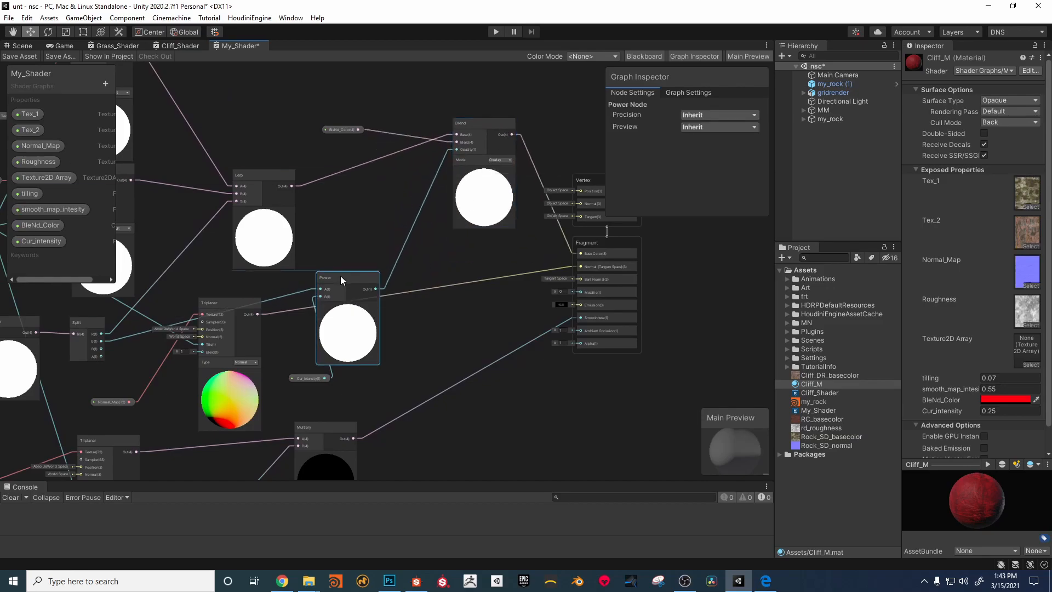
Step: Add a Clamp node and insert it between the Power output and the Blend node's Opacity input
{"action": "right_click", "coordinate": [431, 249]}
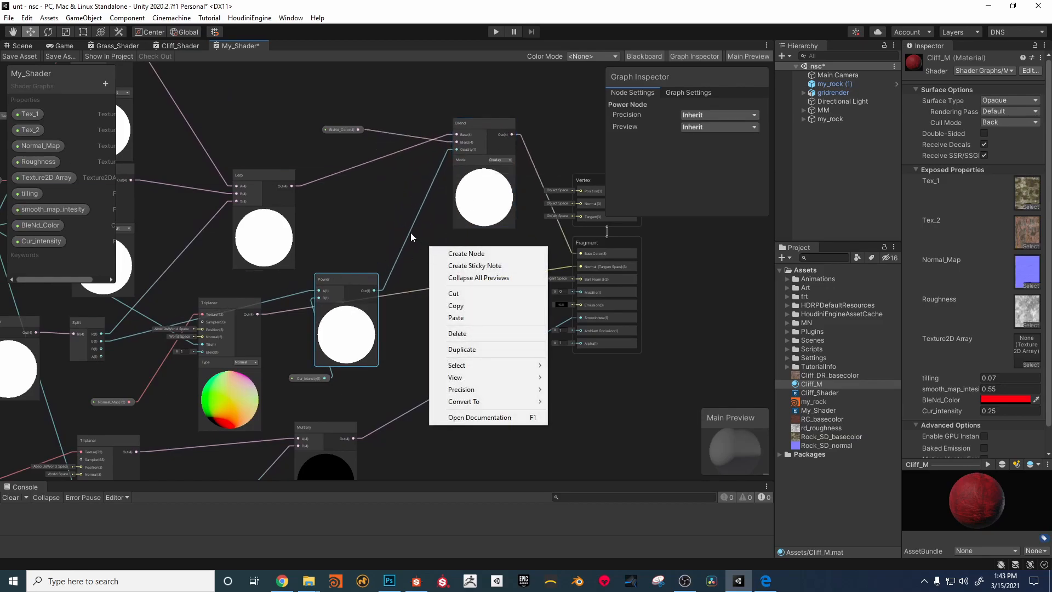
{"action": "left_click", "coordinate": [419, 238]}
{"action": "key", "text": "space"}
{"action": "type", "text": "cl"}
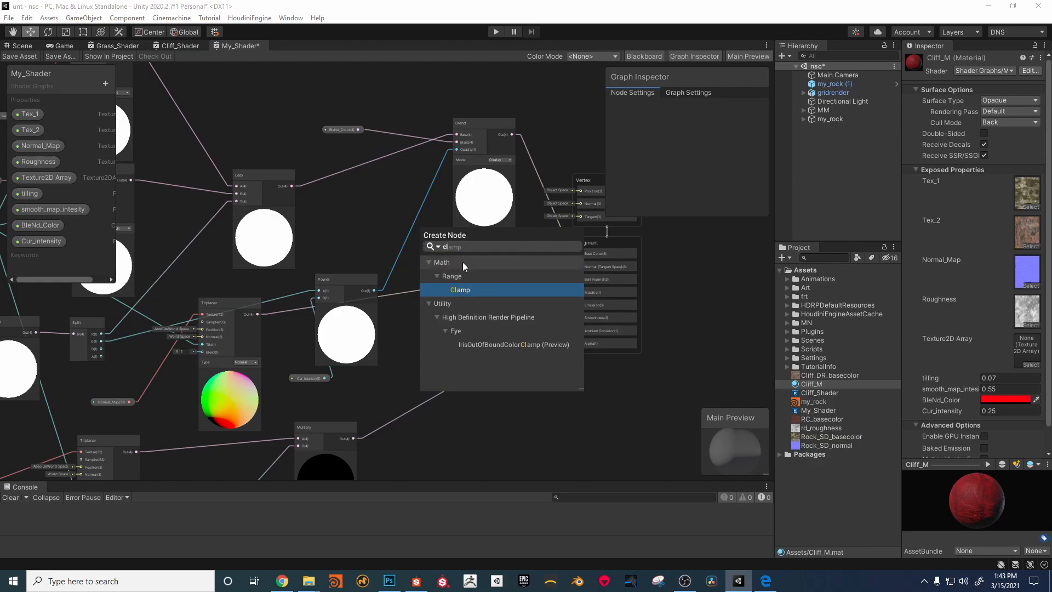
{"action": "left_click", "coordinate": [459, 289]}
{"action": "left_click_drag", "start_coordinate": [374, 291], "coordinate": [432, 267]}
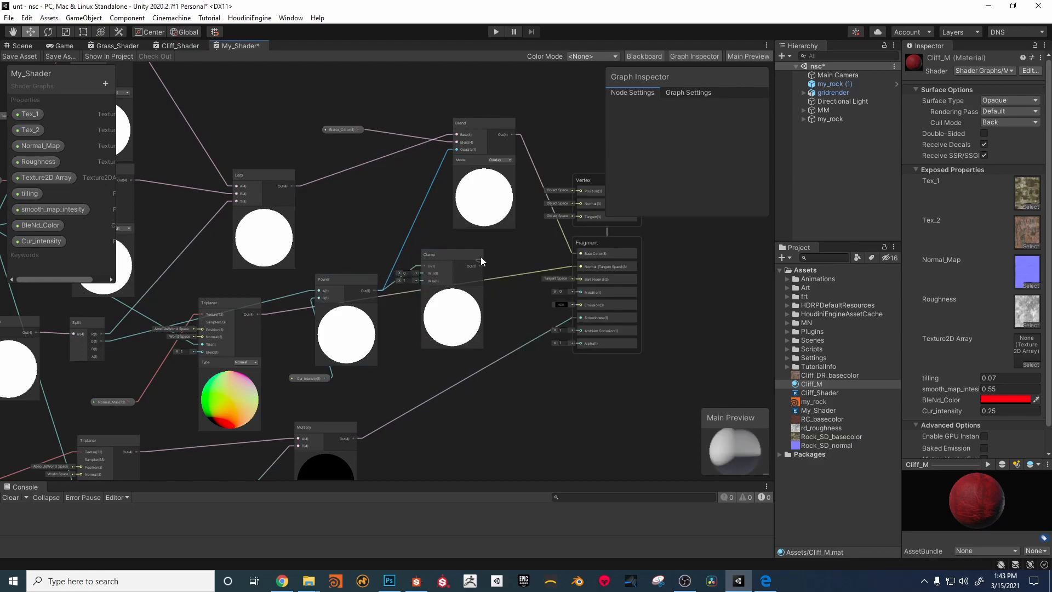
{"action": "left_click", "coordinate": [461, 152]}
{"action": "left_click_drag", "start_coordinate": [478, 265], "coordinate": [493, 143]}
Step: Save the graph and check the clamped color blending on the rocks in the scene
{"action": "left_click", "coordinate": [28, 58]}
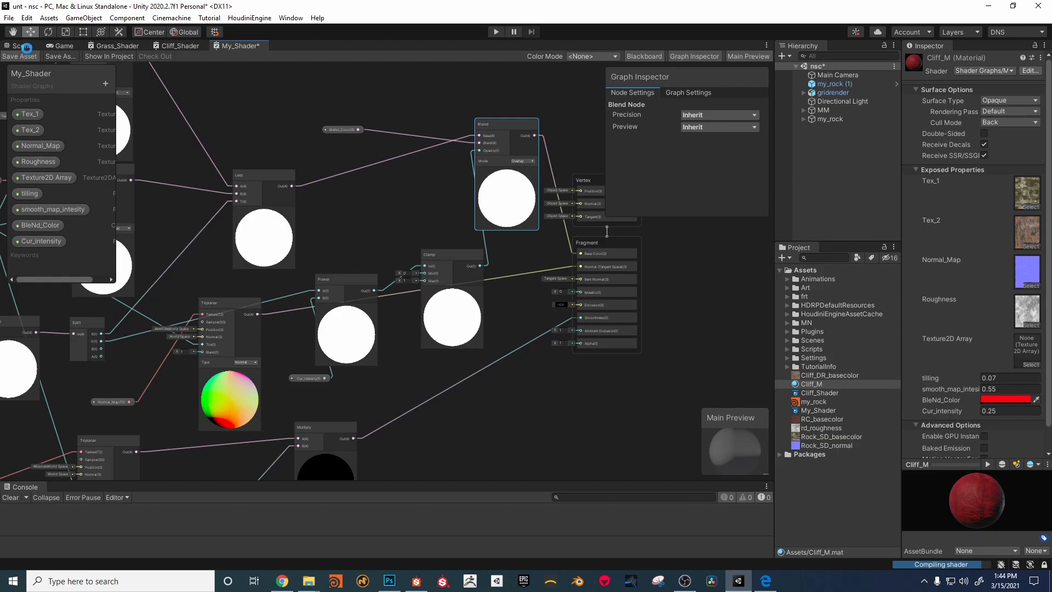
{"action": "left_click", "coordinate": [25, 46]}
{"action": "right_click_drag", "start_coordinate": [501, 260], "coordinate": [455, 263], "text": "alt"}
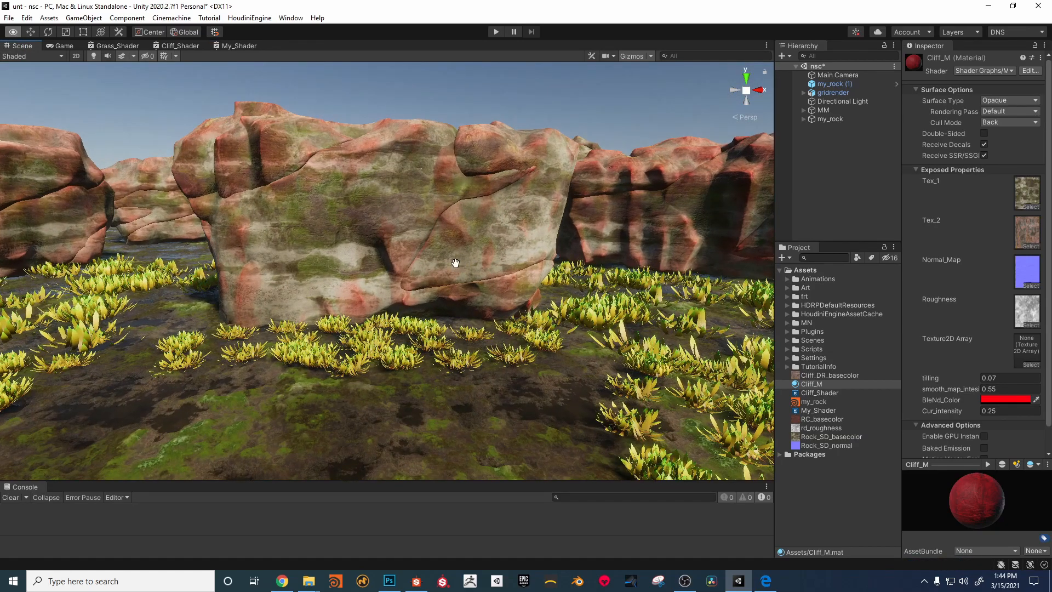
{"action": "middle_click_drag", "start_coordinate": [456, 263], "coordinate": [415, 264]}
Step: Set Cliff_M's BleNd_Color to white (FFFFFF) and its Cur_intensity to 0.49
{"action": "left_click", "coordinate": [1025, 400]}
{"action": "left_click_drag", "start_coordinate": [1000, 387], "coordinate": [937, 338]}
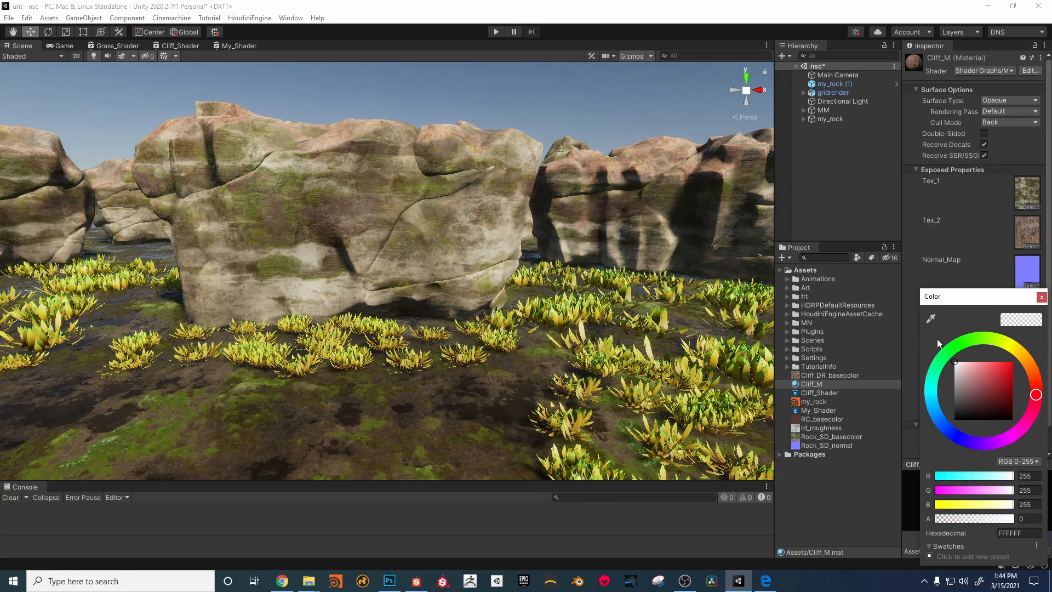
{"action": "left_click", "coordinate": [1041, 297]}
{"action": "left_click", "coordinate": [955, 414]}
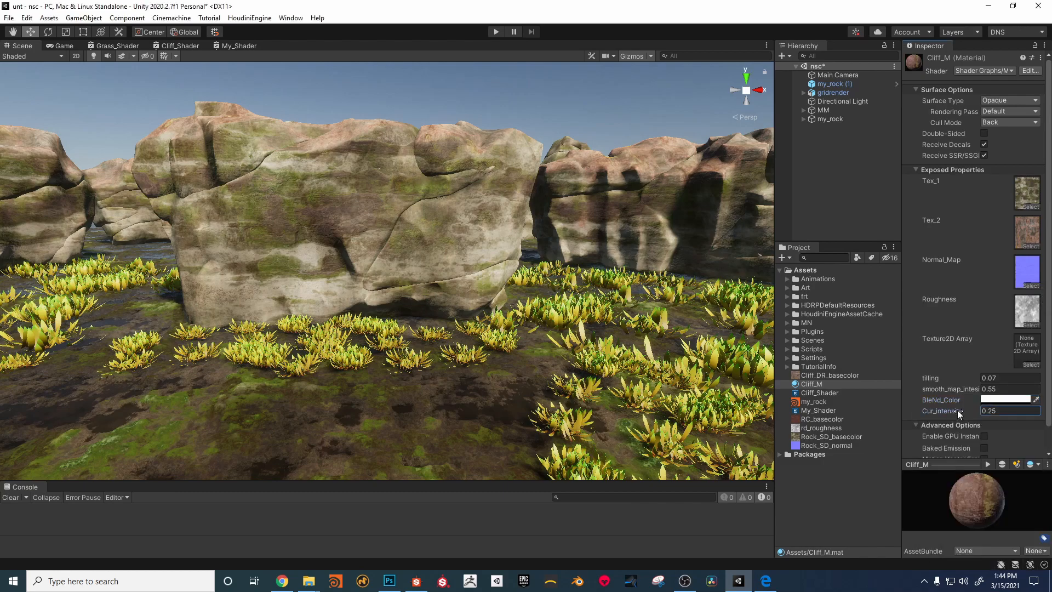
{"action": "mouse_move", "coordinate": [957, 409]}
{"action": "left_mouse_down"}
{"action": "mouse_move", "coordinate": [949, 406]}
{"action": "mouse_move", "coordinate": [967, 407]}
{"action": "mouse_move", "coordinate": [952, 410]}
{"action": "mouse_move", "coordinate": [961, 411]}
{"action": "left_mouse_up"}
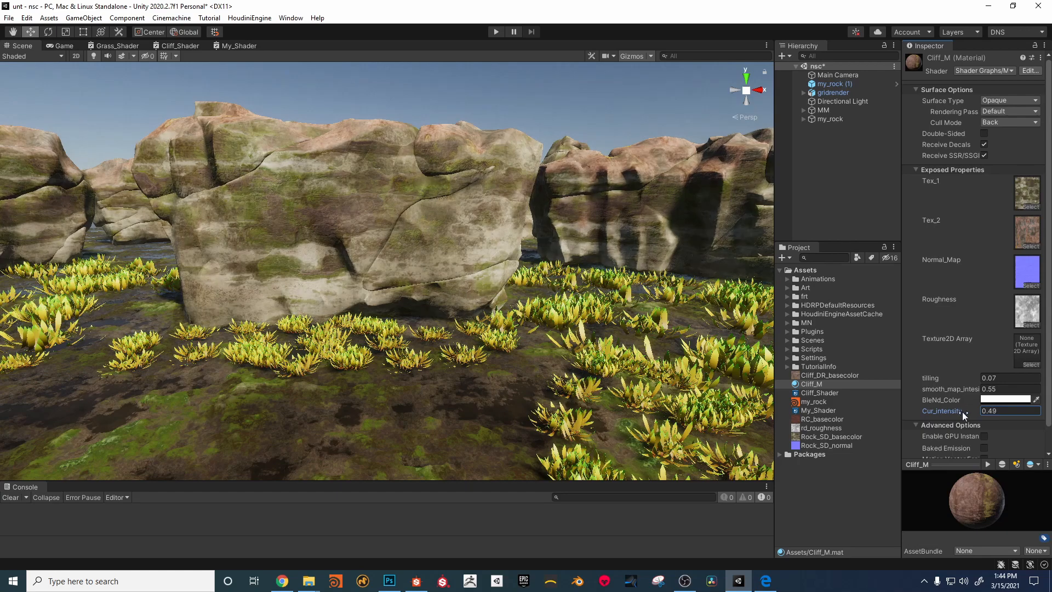
Step: Examine the white-blended rocks in the scene from several distances and angles, and save the scene
{"action": "scroll", "coordinate": [380, 80], "scroll_direction": "up", "scroll_amount": 5}
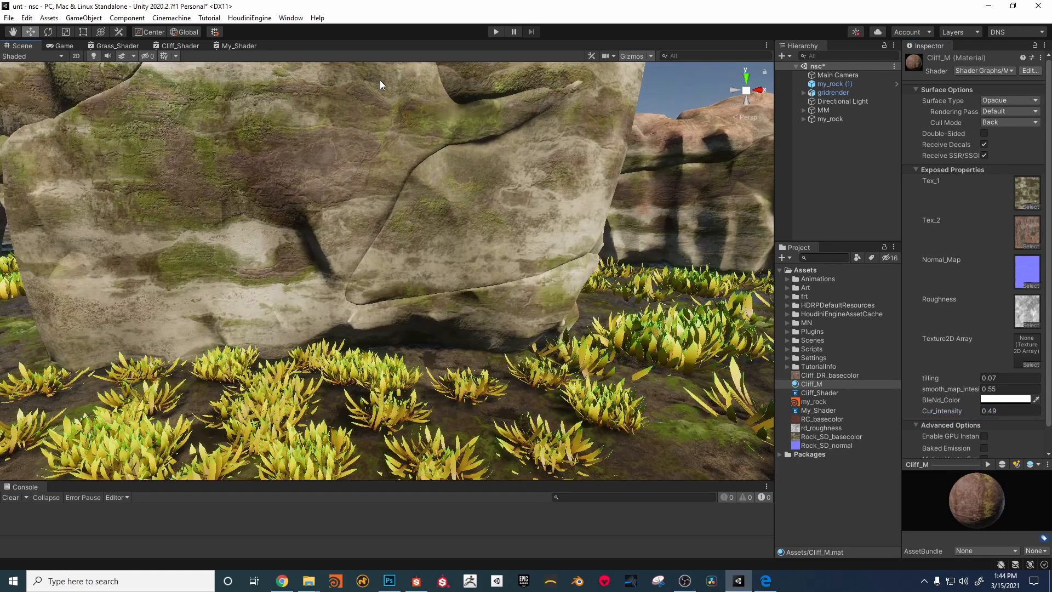
{"action": "left_click", "coordinate": [239, 45]}
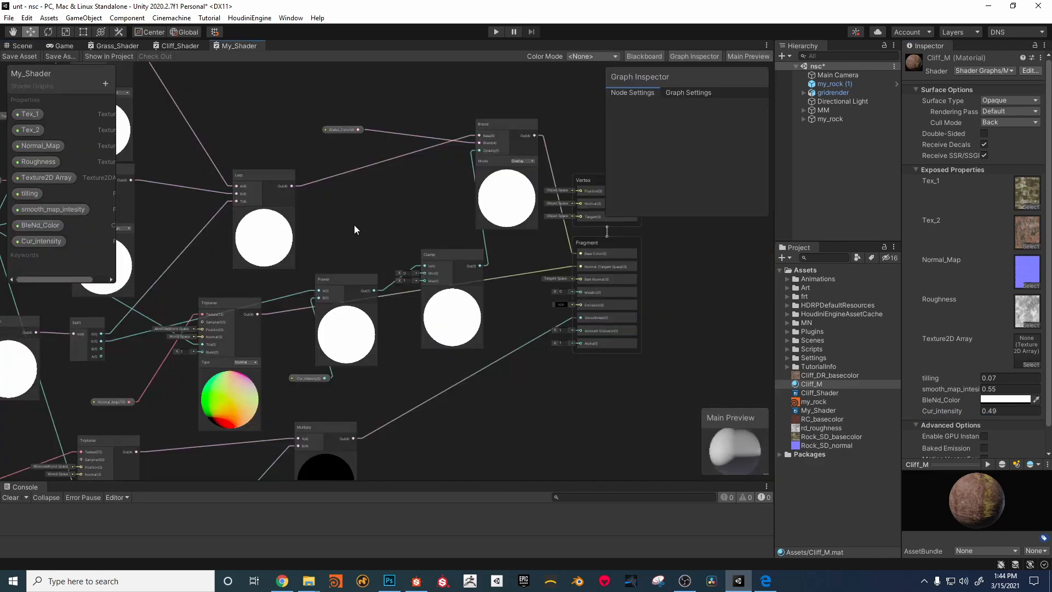
{"action": "left_click", "coordinate": [23, 46]}
{"action": "scroll", "coordinate": [268, 181], "scroll_direction": "down", "scroll_amount": 5}
{"action": "key", "text": "w"}
{"action": "middle_click_drag", "start_coordinate": [517, 172], "coordinate": [462, 163]}
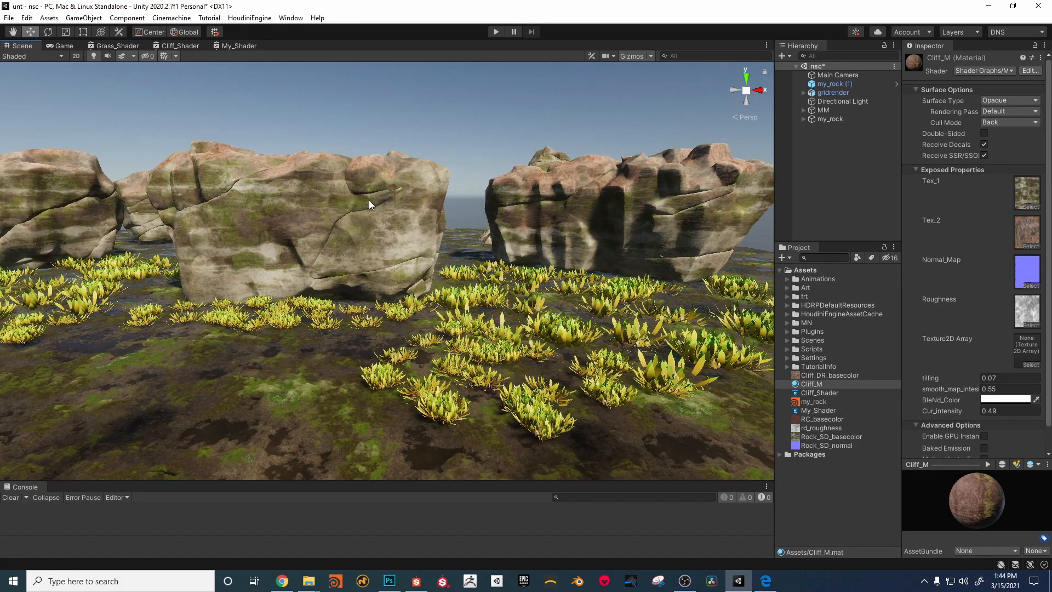
{"action": "right_click_drag", "start_coordinate": [203, 234], "coordinate": [364, 175], "text": "alt"}
{"action": "right_click_drag", "start_coordinate": [376, 215], "coordinate": [329, 353], "text": "alt"}
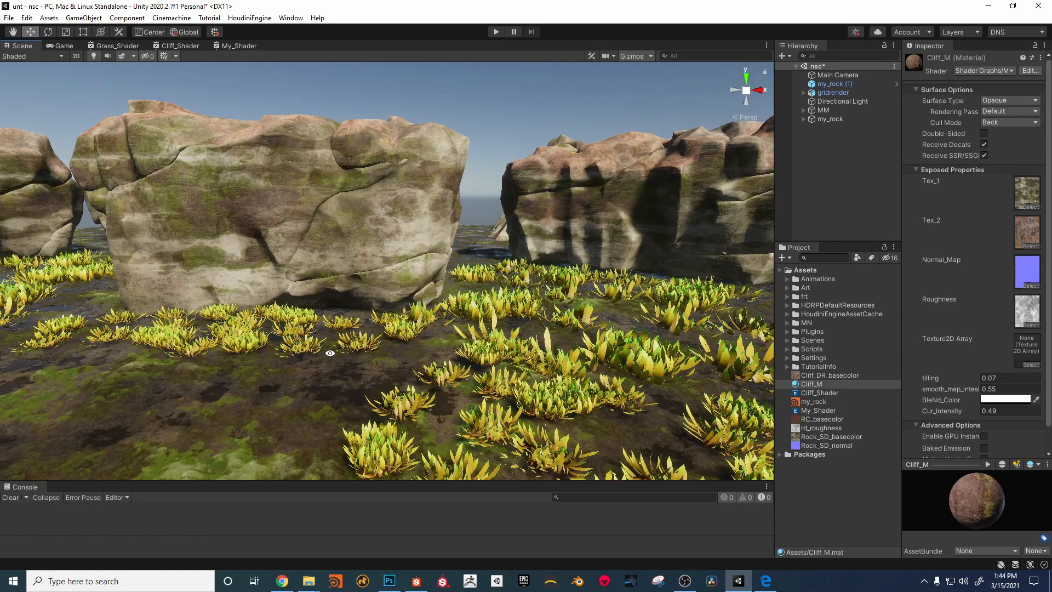
{"action": "left_click_drag", "start_coordinate": [330, 352], "coordinate": [335, 352], "text": "alt"}
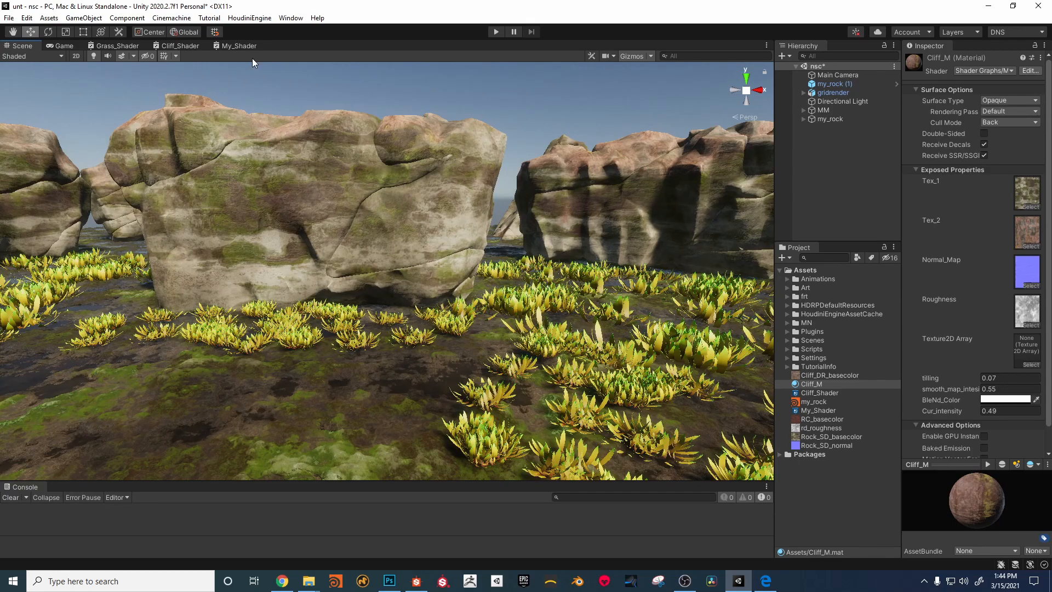
{"action": "key", "text": "ctrl+s"}
Step: Return to My_Shader and move the Vertex and Fragment stack and the Blend node away from the Clamp node
{"action": "left_click", "coordinate": [231, 45]}
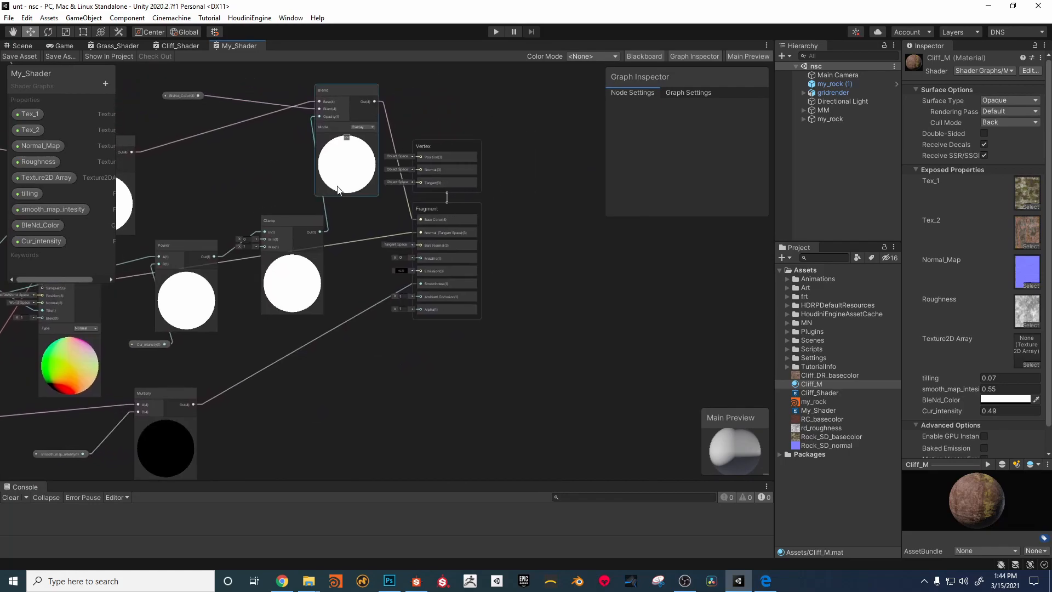
{"action": "left_click_drag", "start_coordinate": [463, 200], "coordinate": [615, 251]}
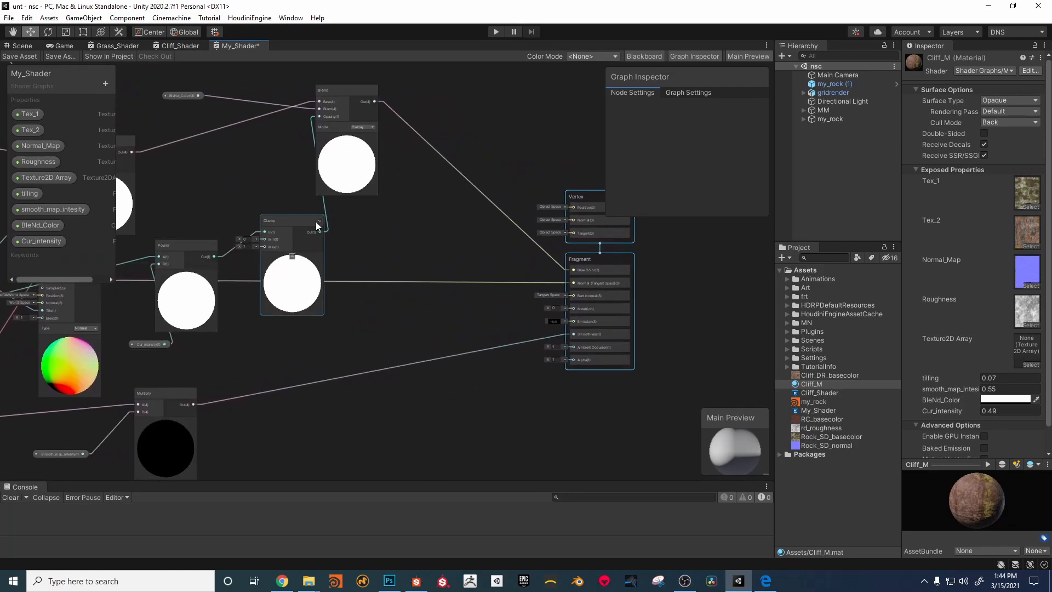
{"action": "left_click_drag", "start_coordinate": [319, 222], "coordinate": [315, 214]}
{"action": "left_click_drag", "start_coordinate": [346, 92], "coordinate": [440, 152]}
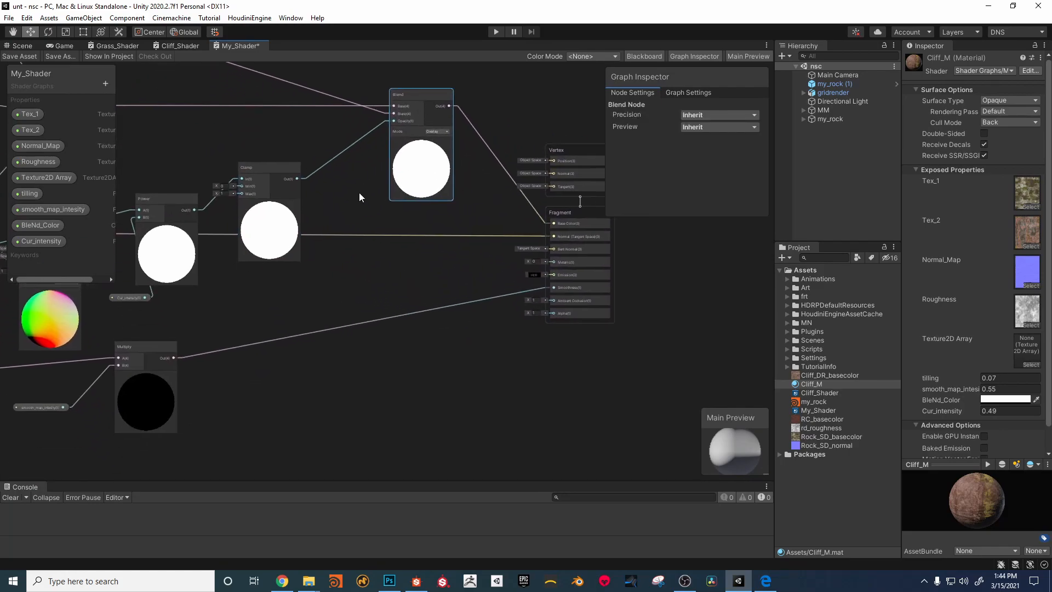
Step: Add a Position node in the empty area below the Clamp node and set its space to Object
{"action": "middle_click_drag", "start_coordinate": [360, 382], "coordinate": [409, 383]}
{"action": "left_click", "coordinate": [316, 373]}
{"action": "key", "text": "space"}
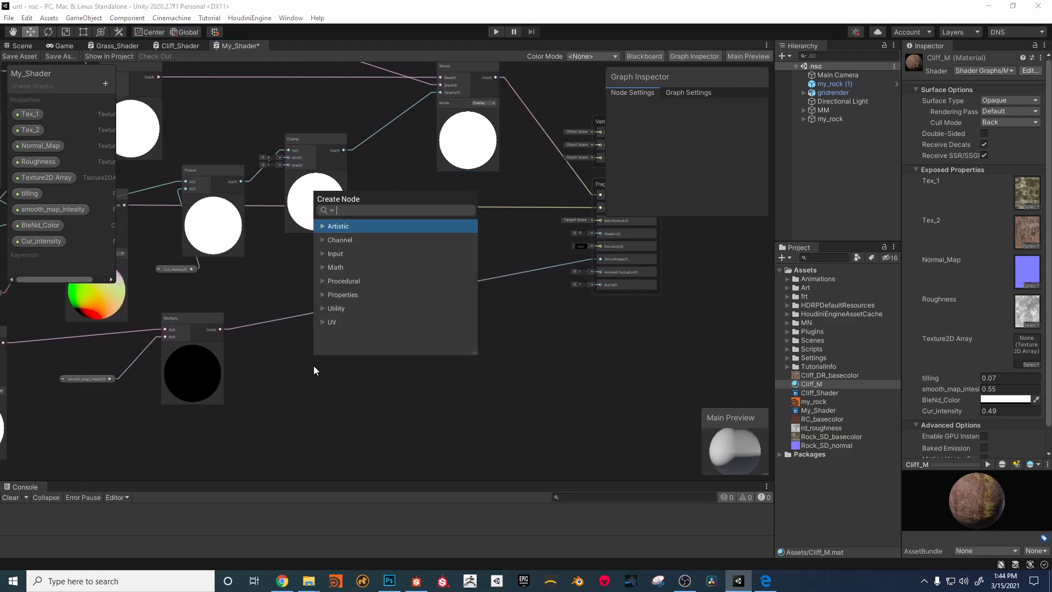
{"action": "type", "text": "pos"}
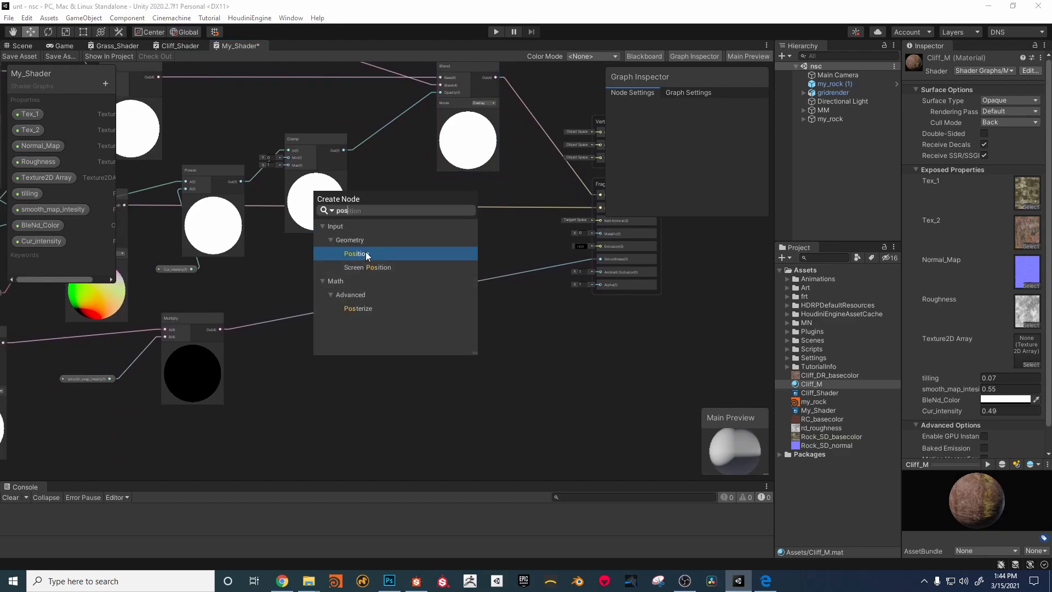
{"action": "left_click", "coordinate": [358, 254]}
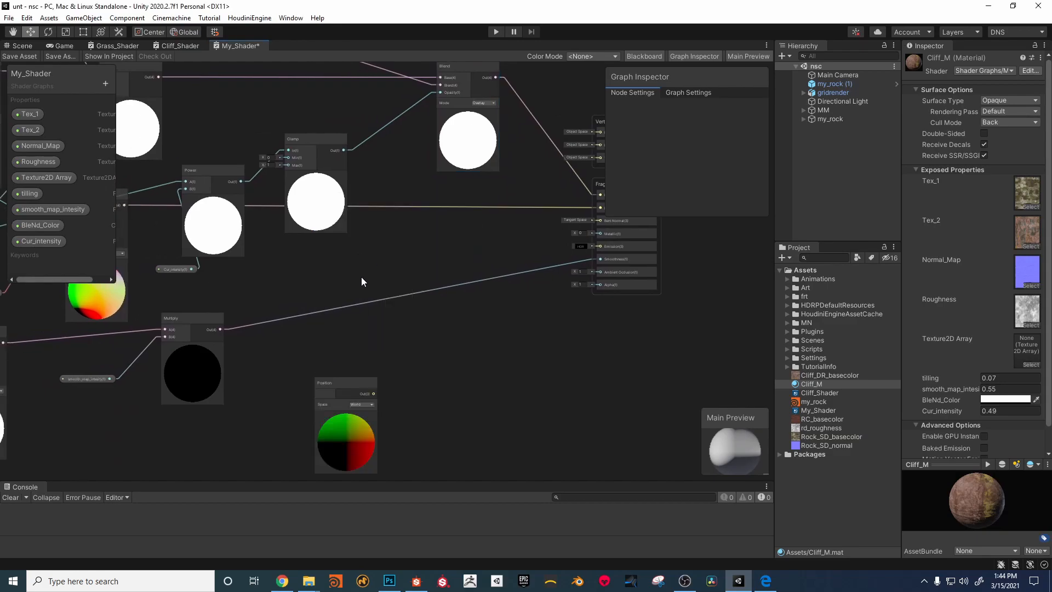
{"action": "scroll", "coordinate": [323, 367], "scroll_direction": "up", "scroll_amount": 1}
{"action": "left_click", "coordinate": [332, 375]}
{"action": "left_click", "coordinate": [354, 393]}
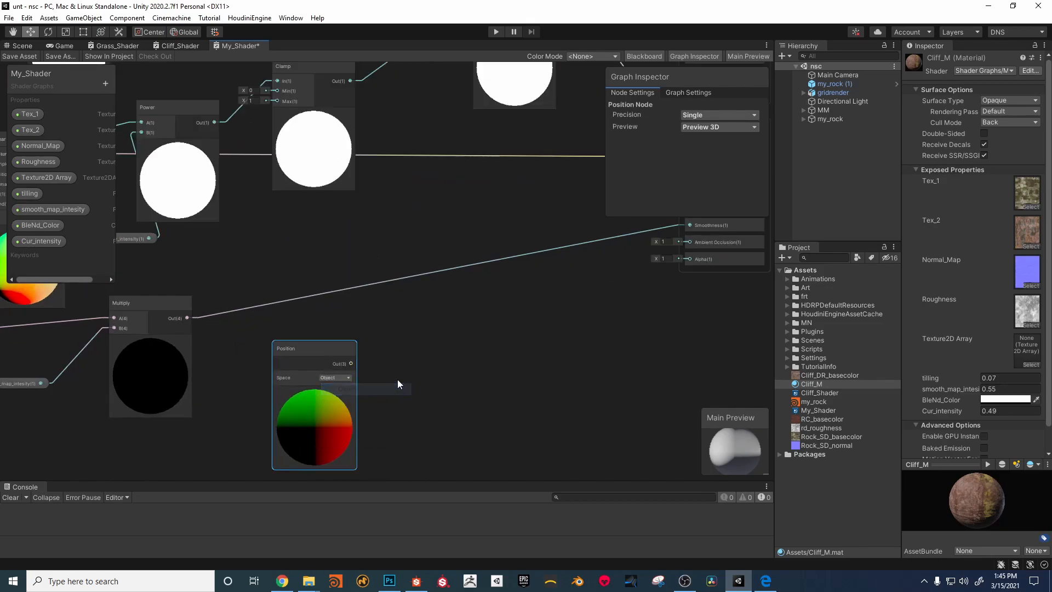
Step: Add a Split node and connect the Position node's output to its input
{"action": "scroll", "coordinate": [289, 335], "scroll_direction": "up", "scroll_amount": 1}
{"action": "key", "text": "space"}
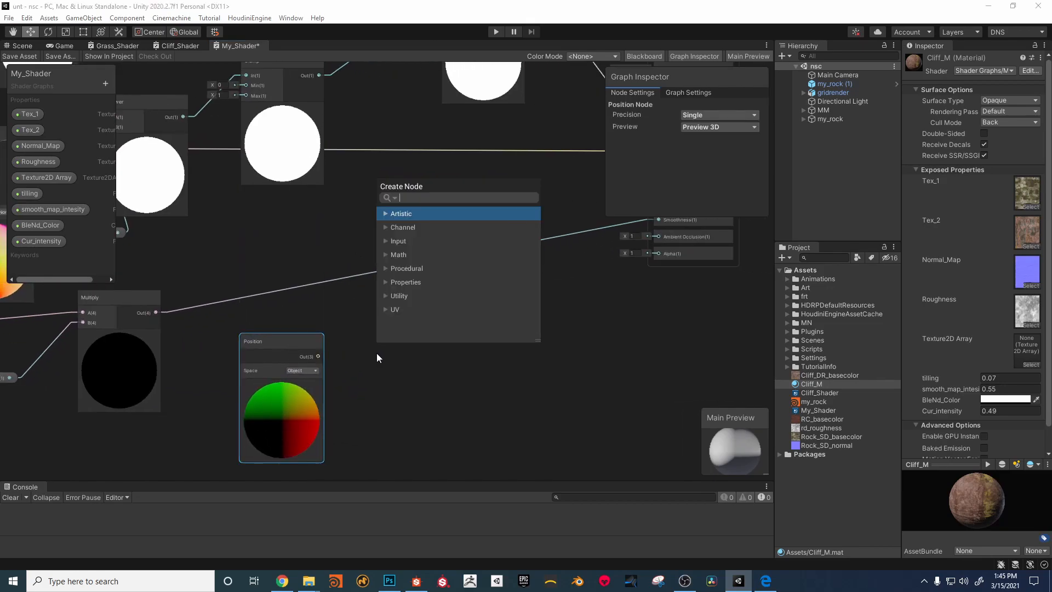
{"action": "type", "text": "sp"}
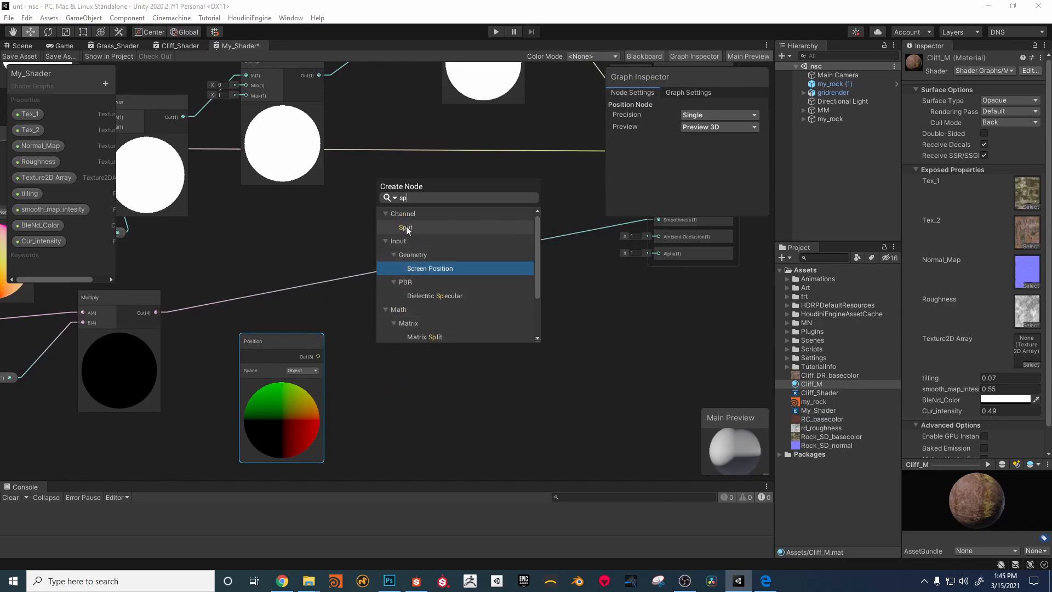
{"action": "left_click", "coordinate": [421, 272]}
{"action": "left_click_drag", "start_coordinate": [318, 356], "coordinate": [372, 335]}
{"action": "middle_click_drag", "start_coordinate": [424, 351], "coordinate": [283, 369]}
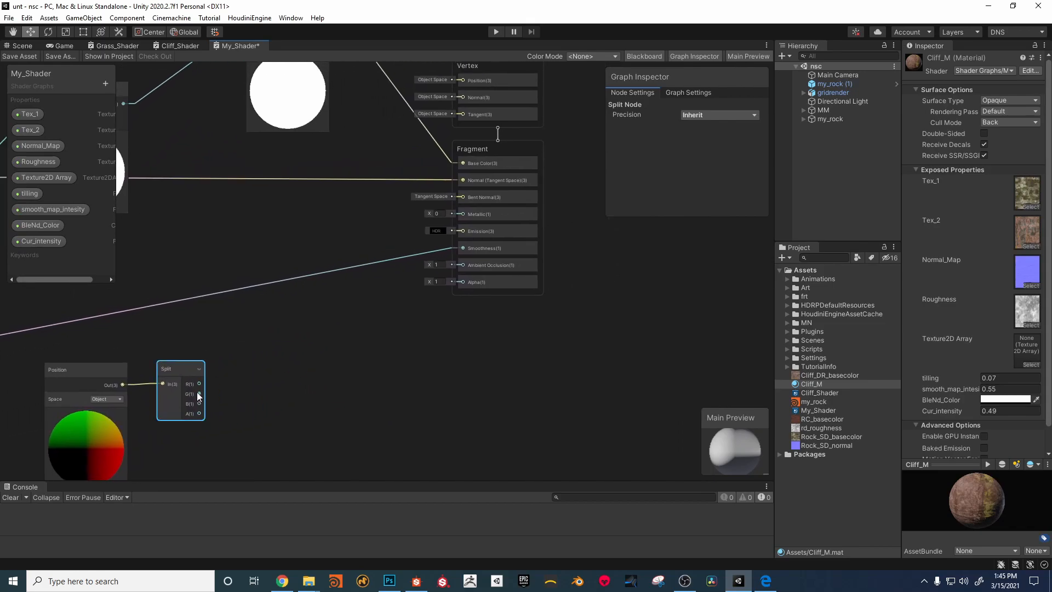
Step: Add an Add node beside the Split node and connect Split's G output to its A input
{"action": "middle_click_drag", "start_coordinate": [201, 381], "coordinate": [281, 363]}
{"action": "key", "text": "space"}
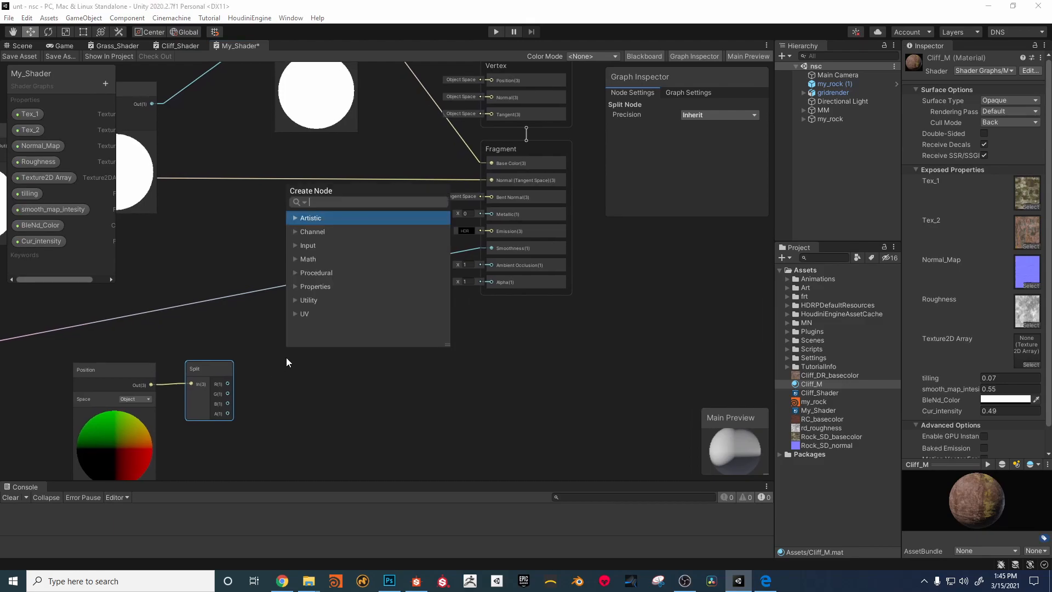
{"action": "left_click", "coordinate": [293, 393]}
{"action": "key", "text": "space"}
{"action": "type", "text": "ad"}
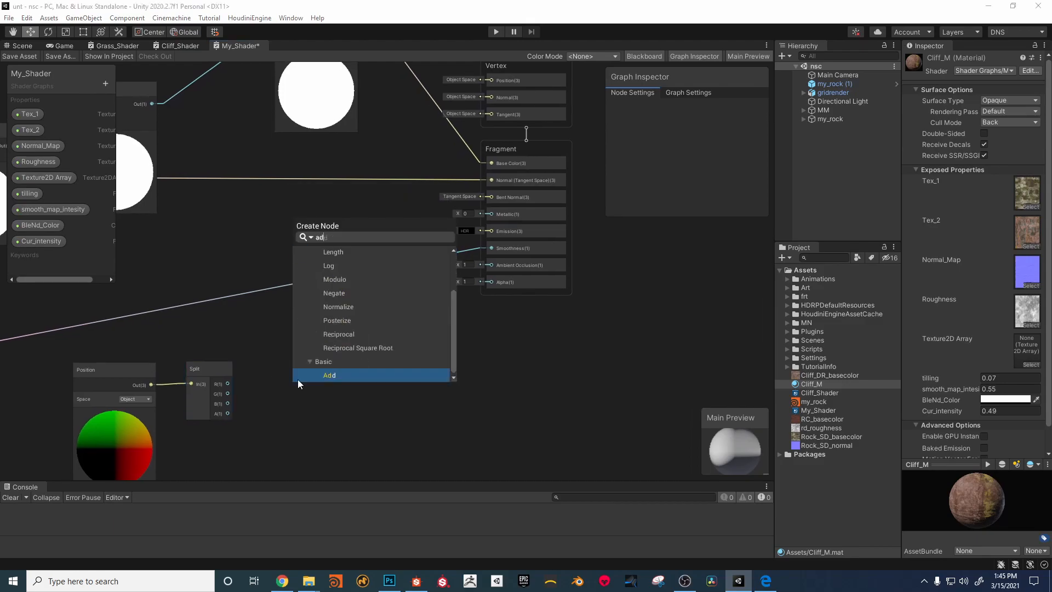
{"action": "left_click", "coordinate": [328, 376]}
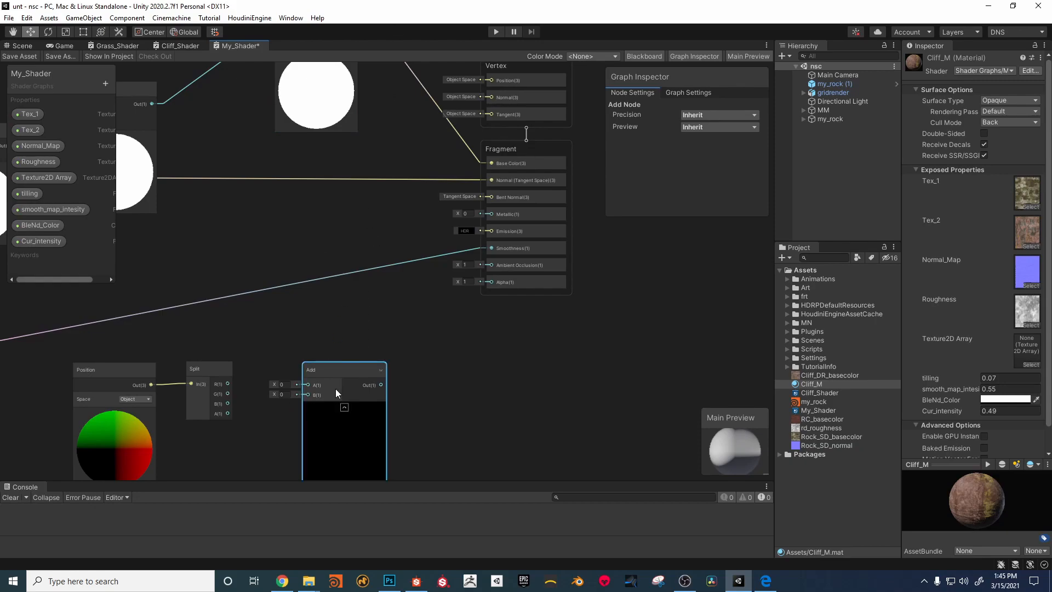
{"action": "left_click_drag", "start_coordinate": [332, 368], "coordinate": [335, 354]}
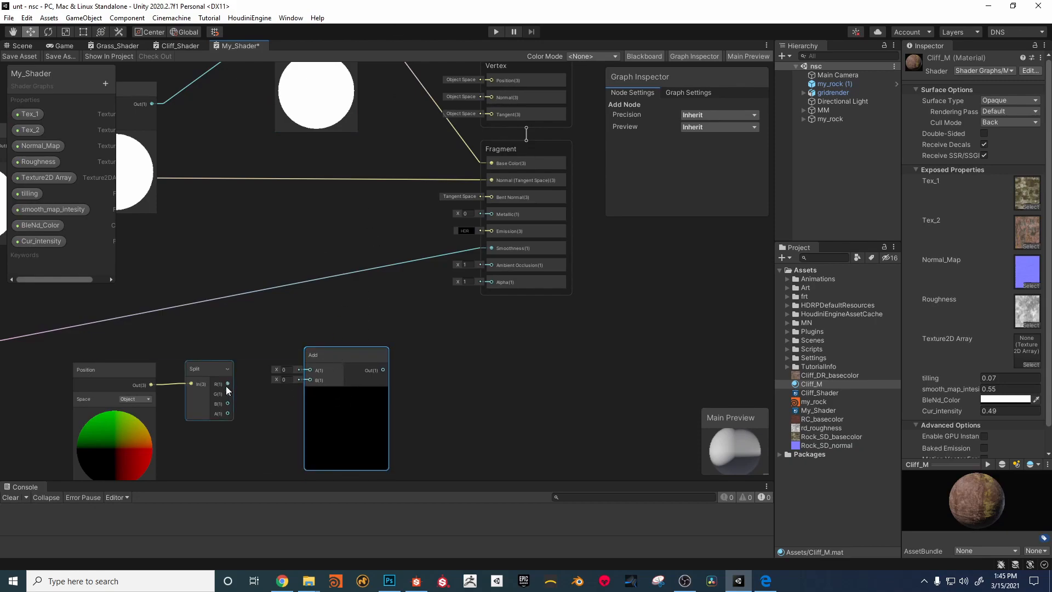
{"action": "left_click_drag", "start_coordinate": [228, 394], "coordinate": [310, 371]}
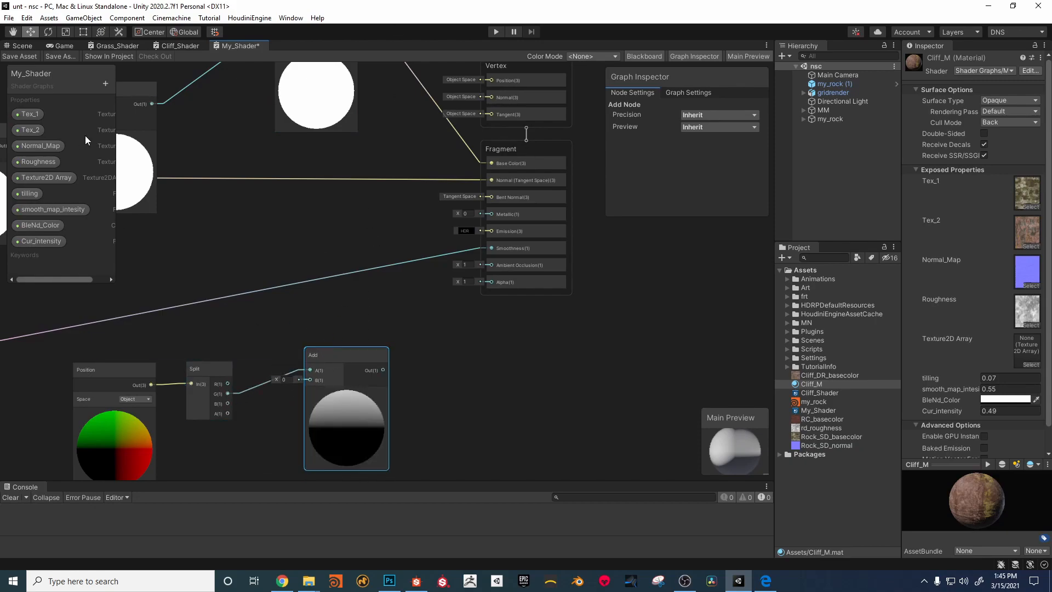
Step: Create a Float property named add_Y, connect it to the Add node's B input, and place it below the Split node
{"action": "left_click", "coordinate": [106, 83]}
{"action": "left_click", "coordinate": [132, 90]}
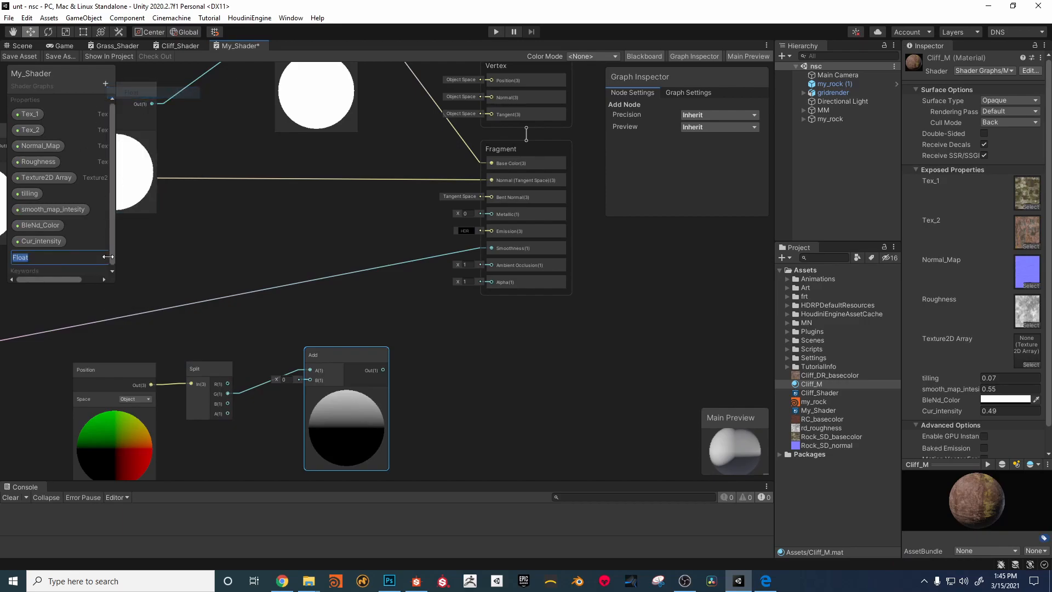
{"action": "type", "text": "add"}
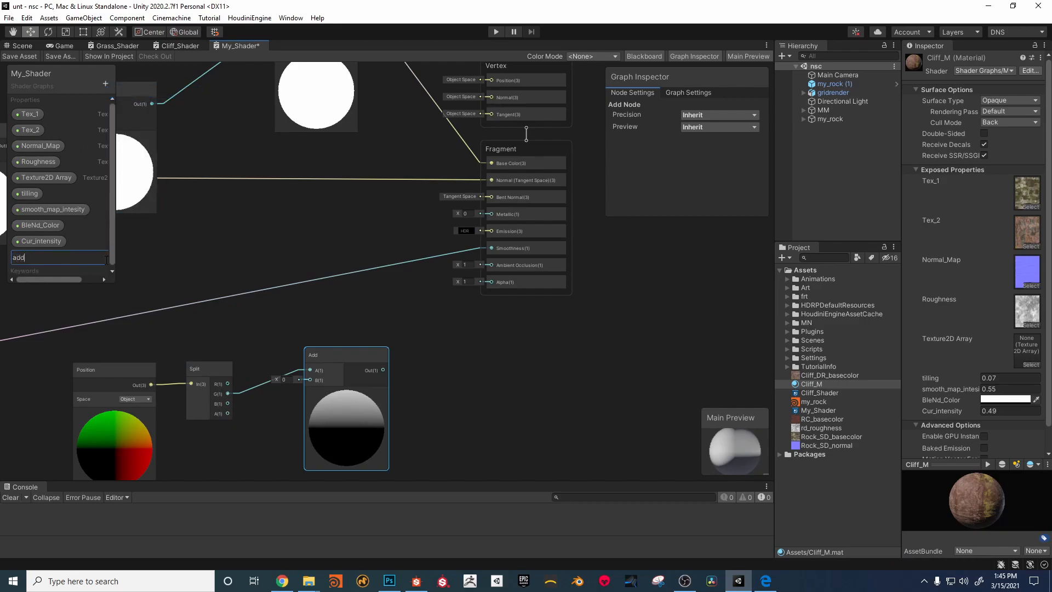
{"action": "type", "text": "_Y"}
{"action": "key", "text": "Return"}
{"action": "left_click_drag", "start_coordinate": [113, 252], "coordinate": [256, 440]}
{"action": "left_click_drag", "start_coordinate": [358, 325], "coordinate": [336, 331]}
{"action": "middle_click_drag", "start_coordinate": [415, 352], "coordinate": [327, 377]}
{"action": "scroll", "coordinate": [328, 376], "scroll_direction": "down", "scroll_amount": 1}
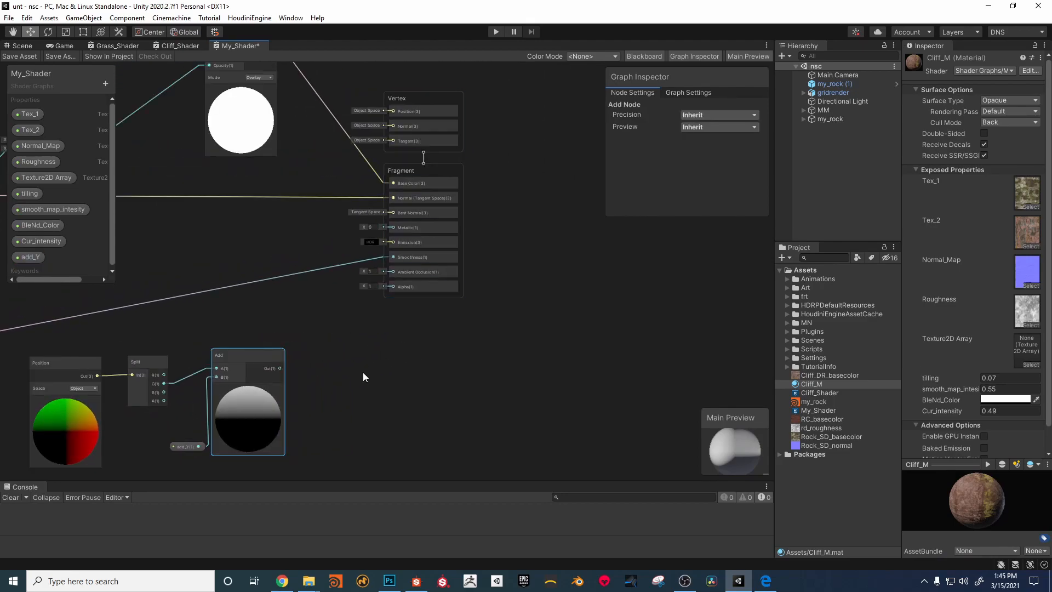
{"action": "left_click_drag", "start_coordinate": [188, 436], "coordinate": [150, 405]}
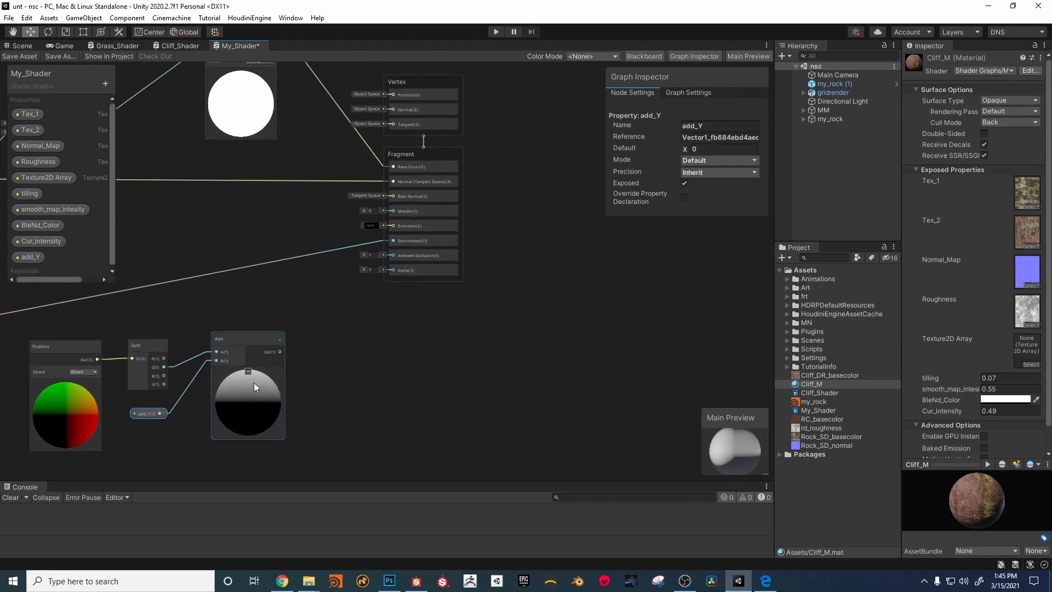
Step: Add a Power node and connect the Add node's output to its A input
{"action": "key", "text": "space"}
{"action": "type", "text": "p"}
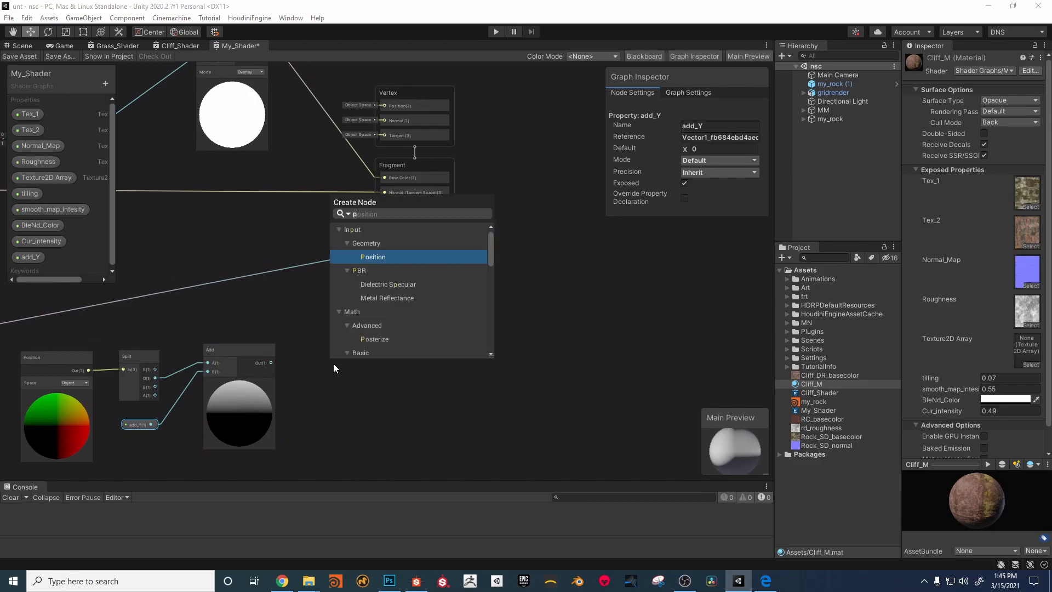
{"action": "type", "text": "owe"}
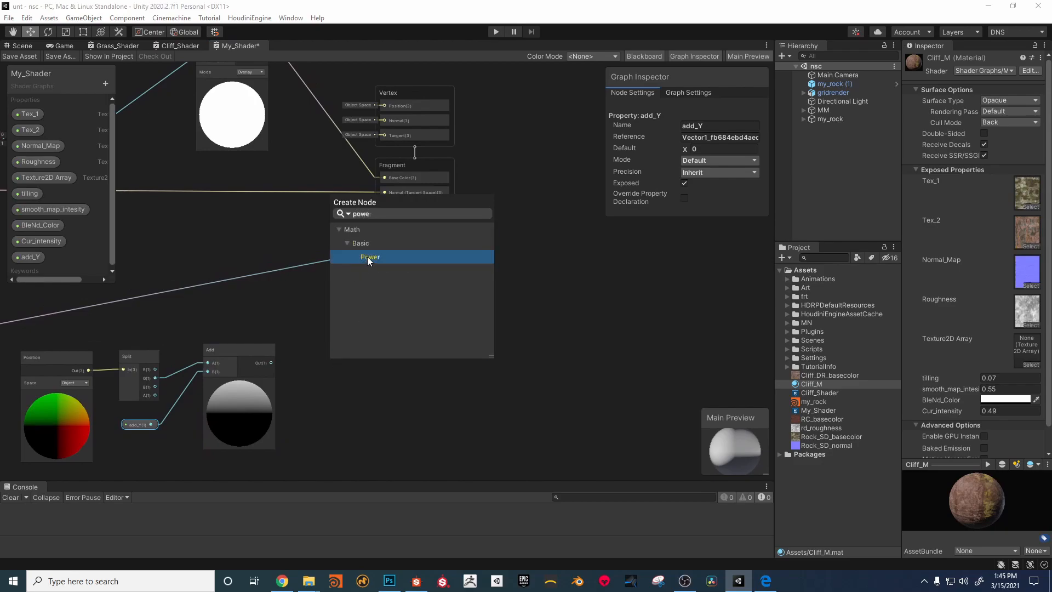
{"action": "left_click", "coordinate": [367, 257]}
{"action": "left_click", "coordinate": [336, 372]}
{"action": "left_click_drag", "start_coordinate": [270, 362], "coordinate": [331, 386]}
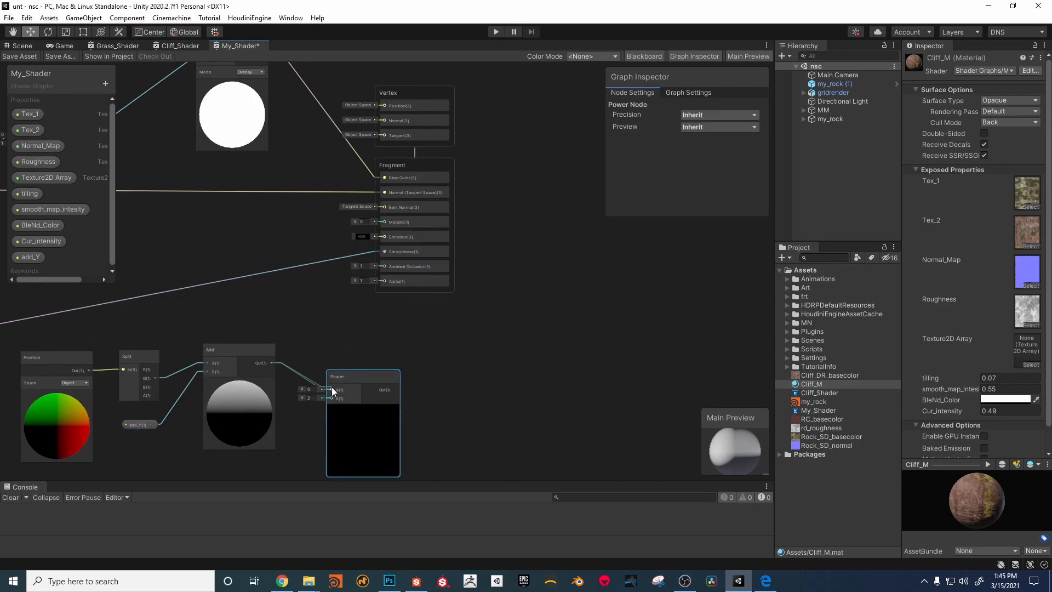
Step: Create a Float property named Smooth_Power and connect it to the new Power node's B input
{"action": "left_click", "coordinate": [106, 83]}
{"action": "left_click", "coordinate": [130, 91]}
{"action": "type", "text": "Smool"}
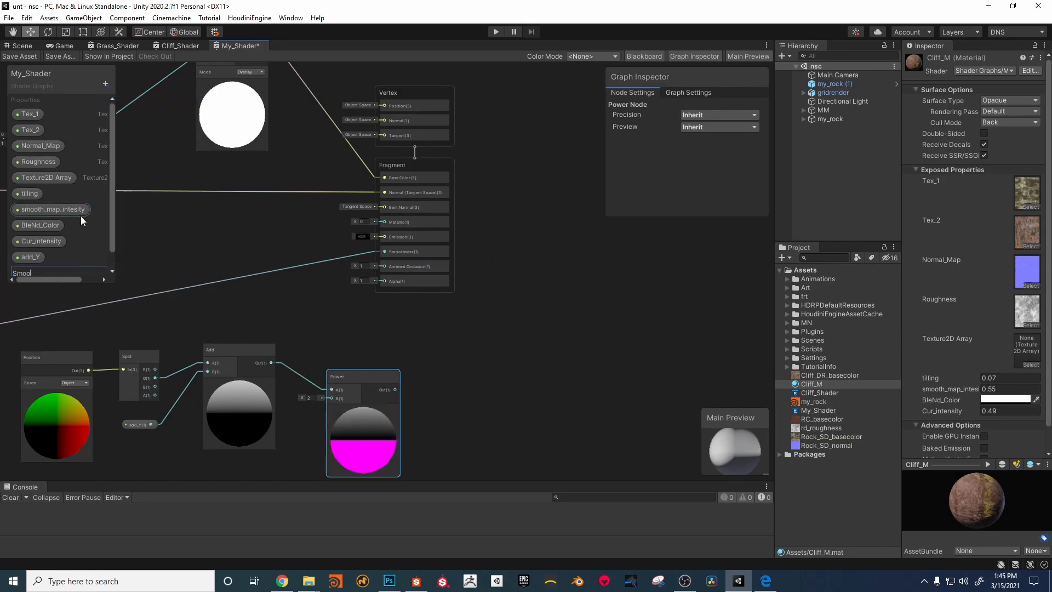
{"action": "key", "text": "BackSpace"}
{"action": "type", "text": "th Power"}
{"action": "key", "text": "Return"}
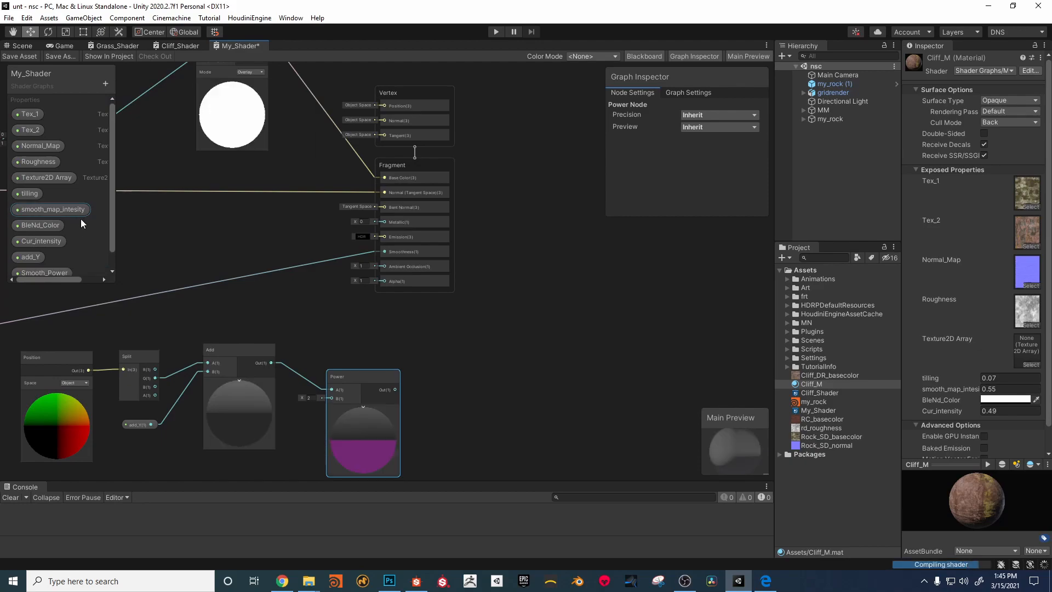
{"action": "left_click", "coordinate": [42, 272]}
{"action": "left_click_drag", "start_coordinate": [234, 459], "coordinate": [332, 386]}
{"action": "middle_click_drag", "start_coordinate": [452, 359], "coordinate": [382, 378]}
Step: Make room by enlarging the graph area, moving the Vertex and Fragment stack farther away, and leveling the Power node with the Add node
{"action": "left_click_drag", "start_coordinate": [392, 264], "coordinate": [299, 361]}
{"action": "left_click_drag", "start_coordinate": [347, 147], "coordinate": [447, 154]}
{"action": "left_click_drag", "start_coordinate": [332, 482], "coordinate": [330, 505]}
{"action": "left_click_drag", "start_coordinate": [298, 417], "coordinate": [301, 394]}
{"action": "middle_click_drag", "start_coordinate": [300, 390], "coordinate": [363, 374]}
Step: Add a Clamp node fed by the new Power node's output, and move the Vertex and Fragment stack farther away
{"action": "key", "text": "space"}
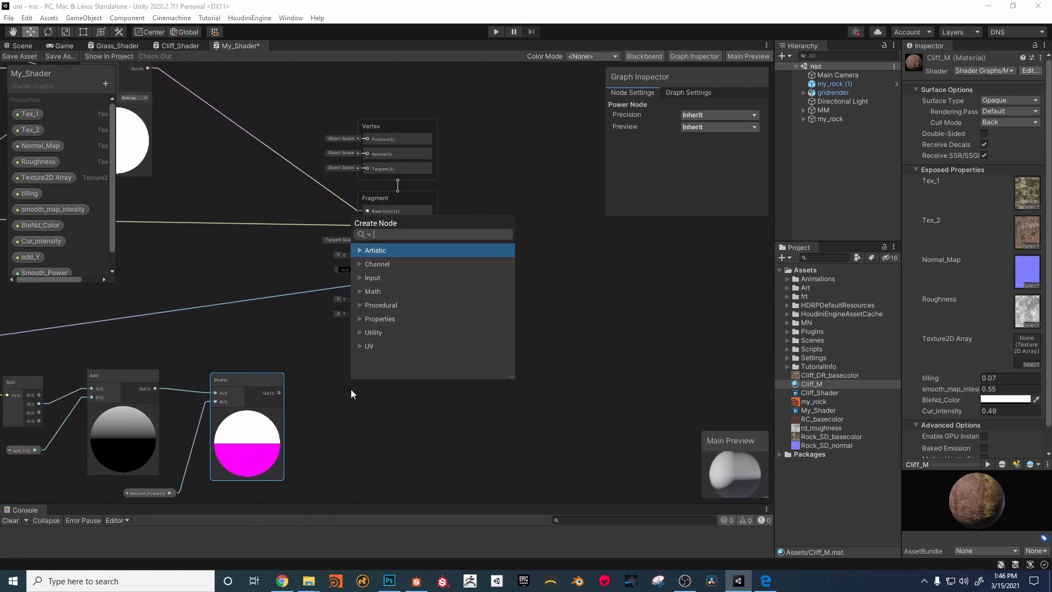
{"action": "type", "text": "cl"}
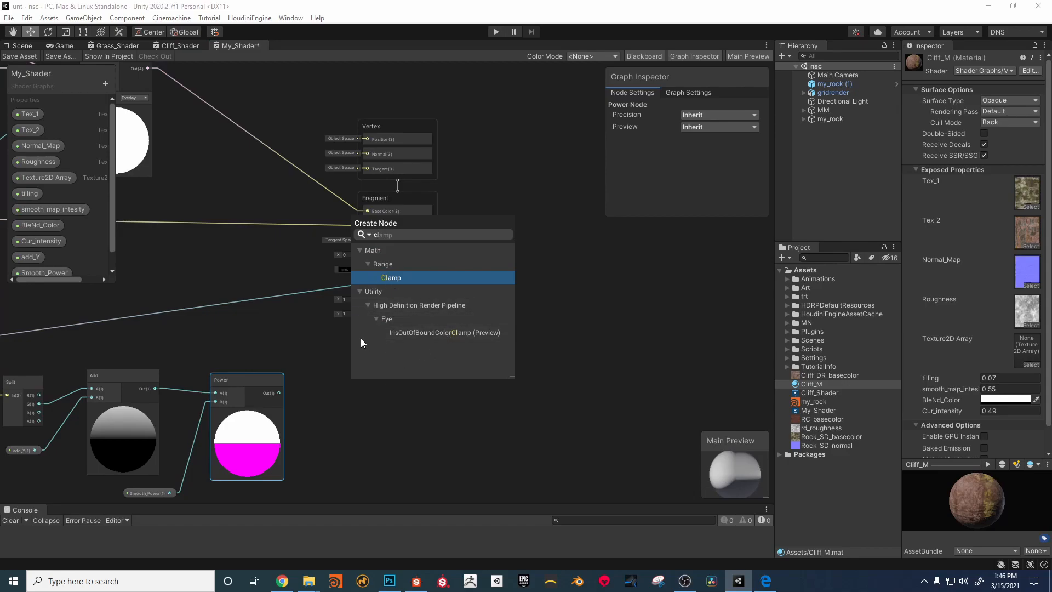
{"action": "left_click", "coordinate": [393, 278]}
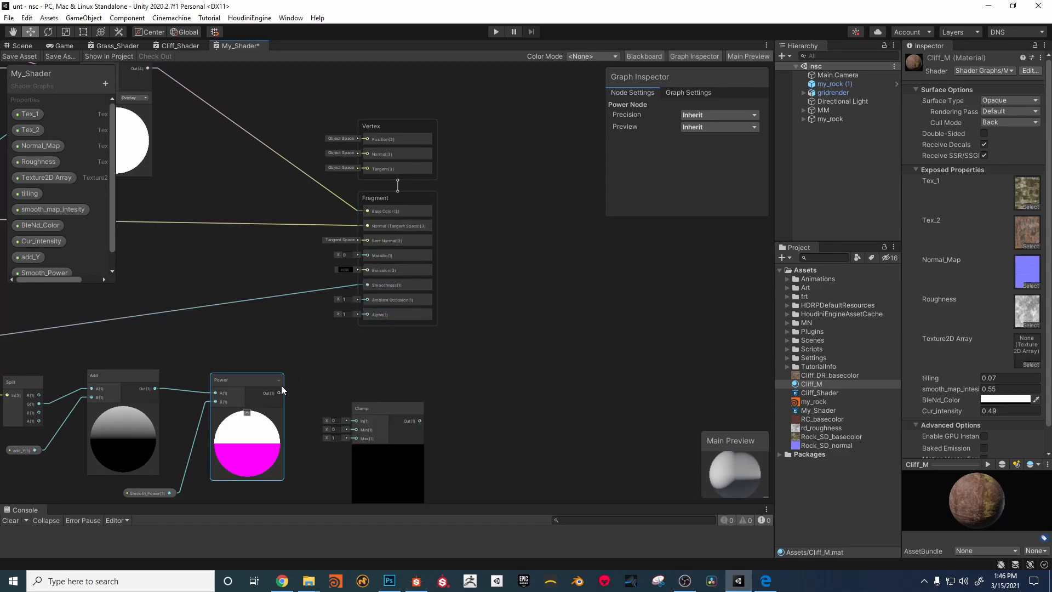
{"action": "left_click_drag", "start_coordinate": [329, 407], "coordinate": [376, 386]}
{"action": "middle_click_drag", "start_coordinate": [459, 354], "coordinate": [383, 398]}
{"action": "left_click_drag", "start_coordinate": [406, 110], "coordinate": [311, 366]}
{"action": "left_click_drag", "start_coordinate": [337, 160], "coordinate": [502, 154]}
{"action": "middle_click_drag", "start_coordinate": [351, 108], "coordinate": [363, 118]}
Step: Create a Color property named Dirt and place its node in the graph
{"action": "left_click", "coordinate": [133, 96]}
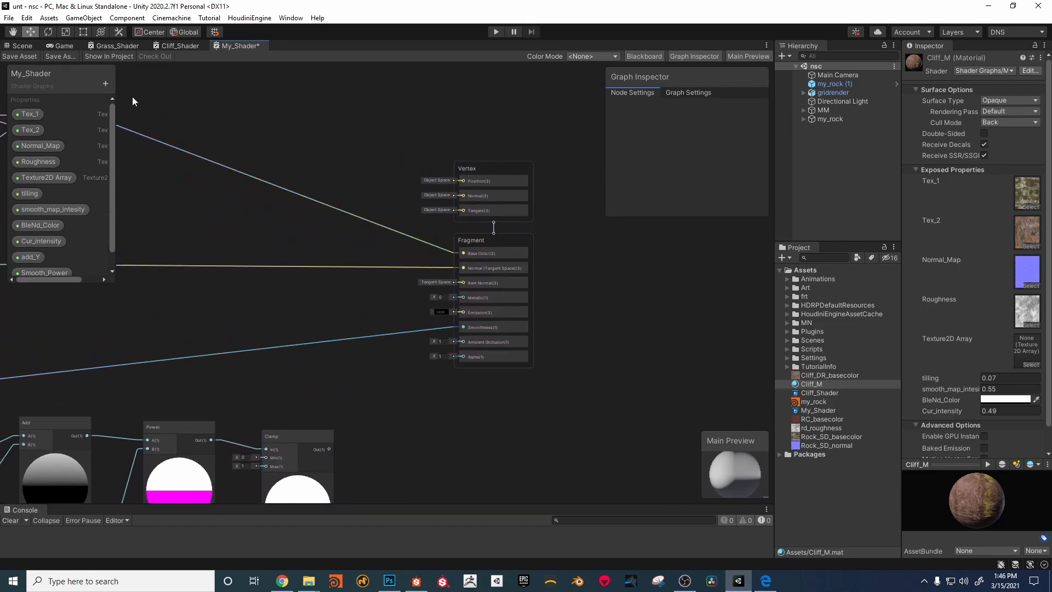
{"action": "left_click", "coordinate": [106, 84]}
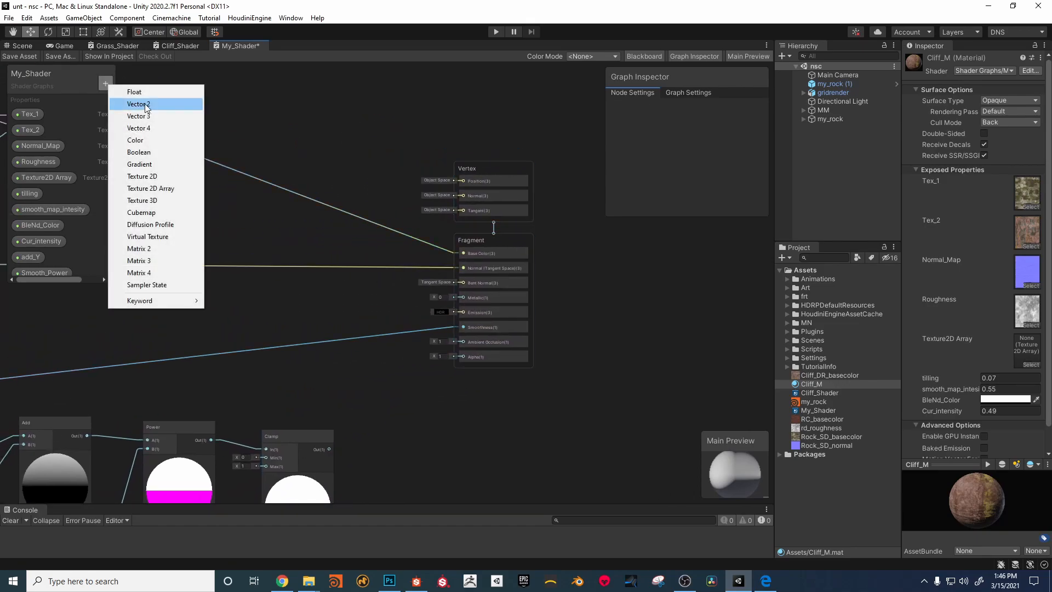
{"action": "left_click", "coordinate": [140, 139]}
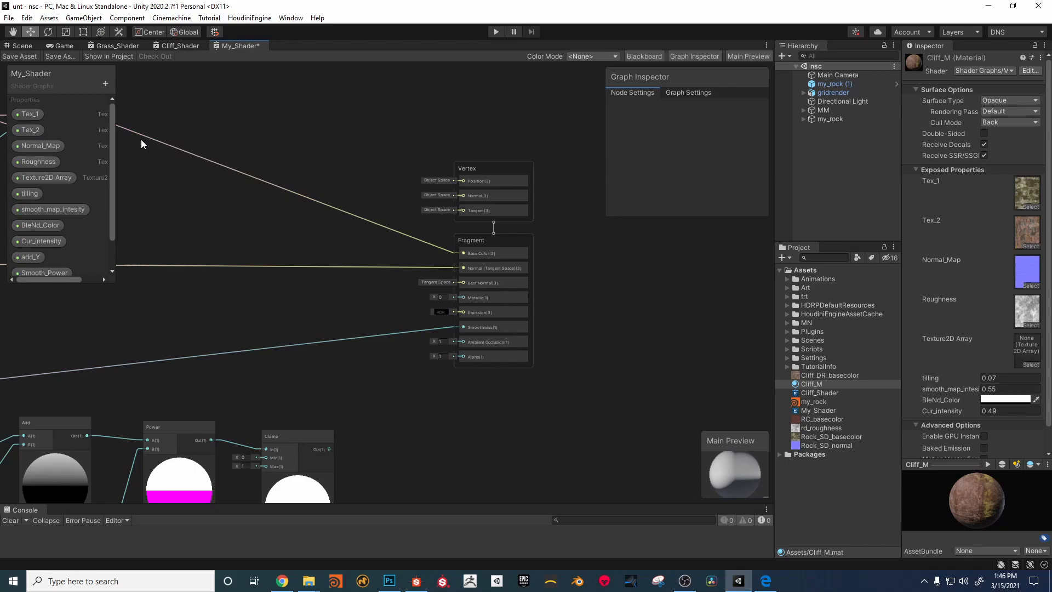
{"action": "scroll", "coordinate": [65, 198], "scroll_direction": "down", "scroll_amount": 2}
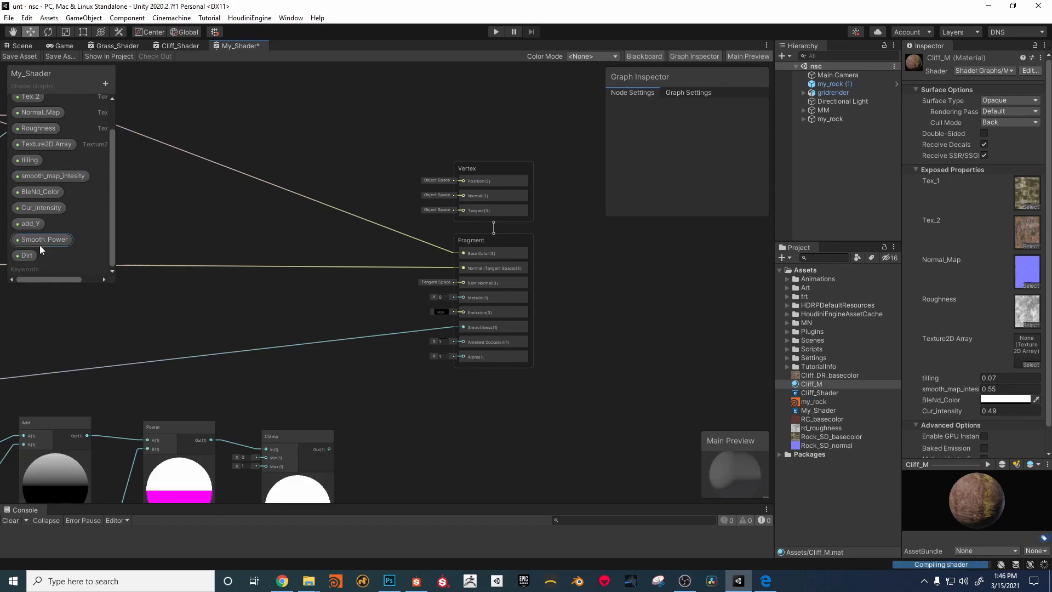
{"action": "left_click", "coordinate": [24, 256]}
{"action": "left_click_drag", "start_coordinate": [23, 256], "coordinate": [258, 304]}
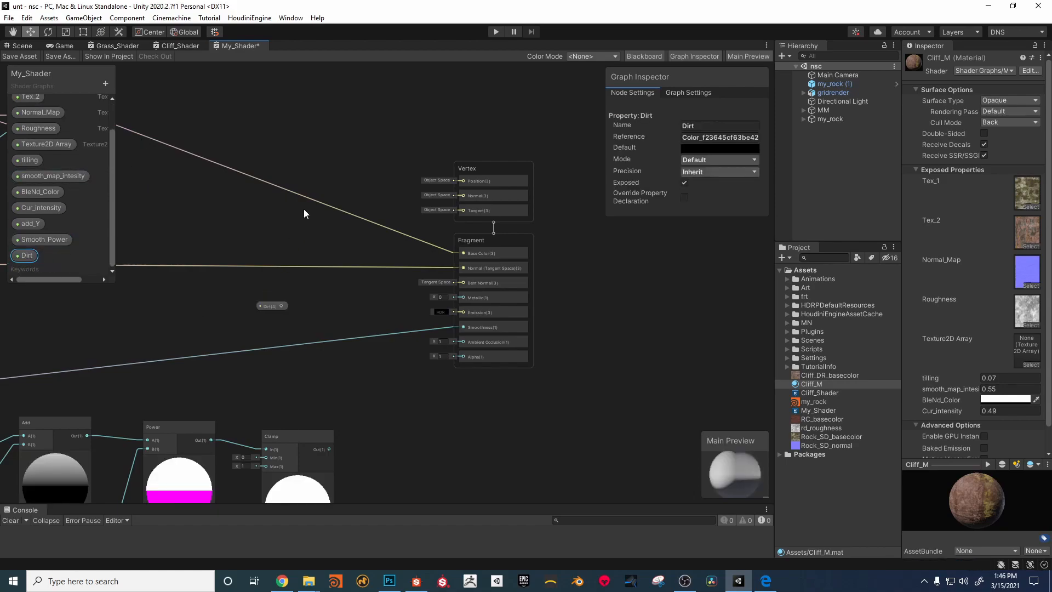
Step: Add a second Blend node, feeding the existing Blend output into its Base input and the Dirt property into its Blend input
{"action": "key", "text": "space"}
{"action": "type", "text": "bl"}
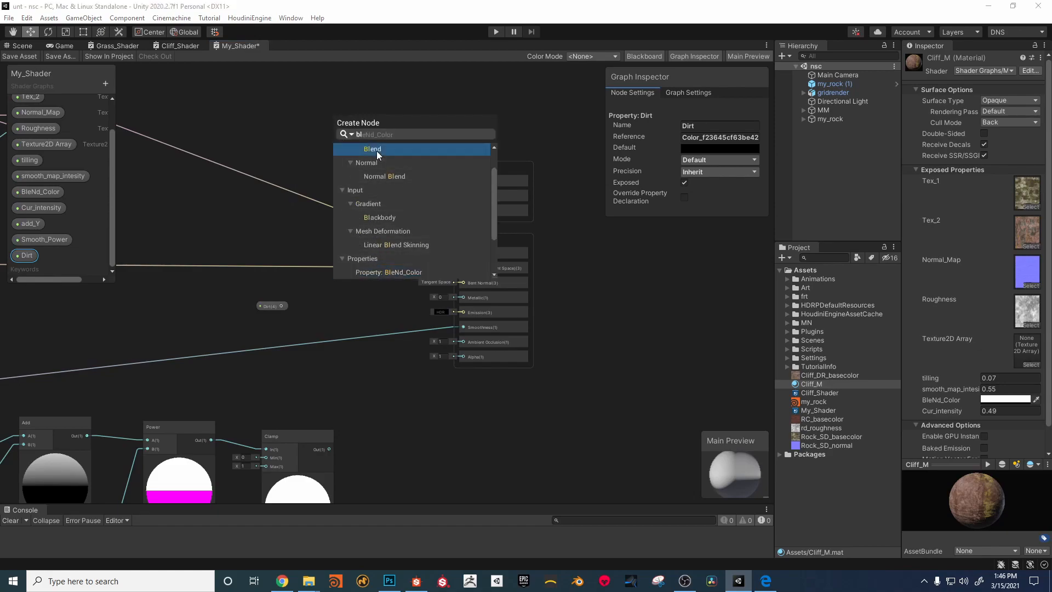
{"action": "left_click", "coordinate": [376, 149]}
{"action": "middle_click_drag", "start_coordinate": [320, 162], "coordinate": [400, 239]}
{"action": "left_click_drag", "start_coordinate": [211, 172], "coordinate": [470, 182]}
{"action": "left_click_drag", "start_coordinate": [414, 363], "coordinate": [449, 203]}
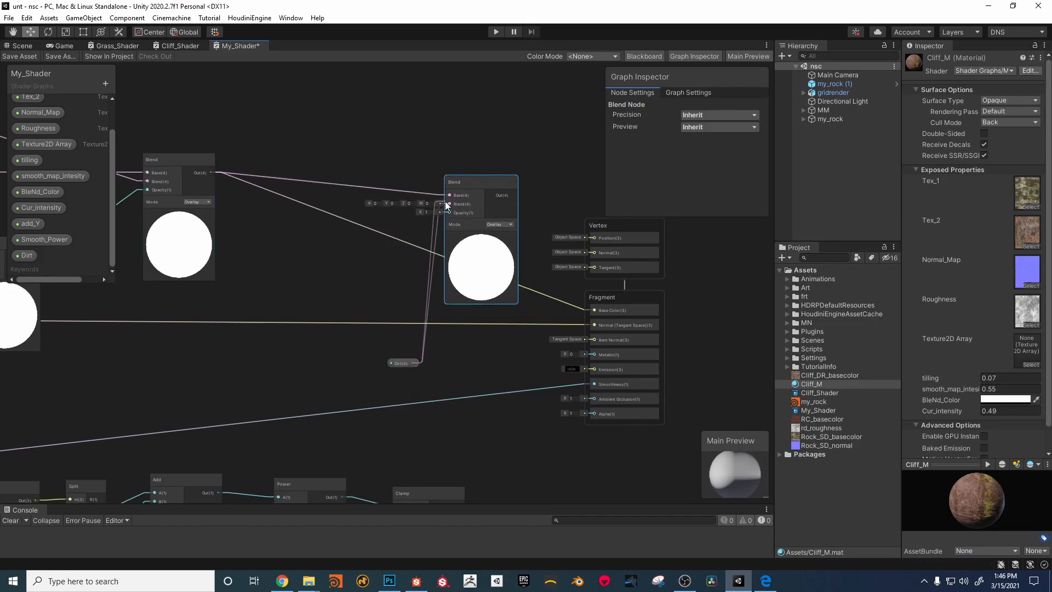
Step: Connect the Clamp output to the new Blend node's Opacity and its output to Base Color, tidy the nodes, and save the shader
{"action": "middle_click_drag", "start_coordinate": [468, 331], "coordinate": [403, 254]}
{"action": "left_click_drag", "start_coordinate": [382, 419], "coordinate": [371, 127]}
{"action": "left_click_drag", "start_coordinate": [434, 109], "coordinate": [486, 218]}
{"action": "left_click_drag", "start_coordinate": [517, 223], "coordinate": [516, 226]}
{"action": "left_click_drag", "start_coordinate": [392, 100], "coordinate": [402, 165]}
{"action": "left_click_drag", "start_coordinate": [323, 294], "coordinate": [275, 184]}
{"action": "left_click", "coordinate": [25, 51]}
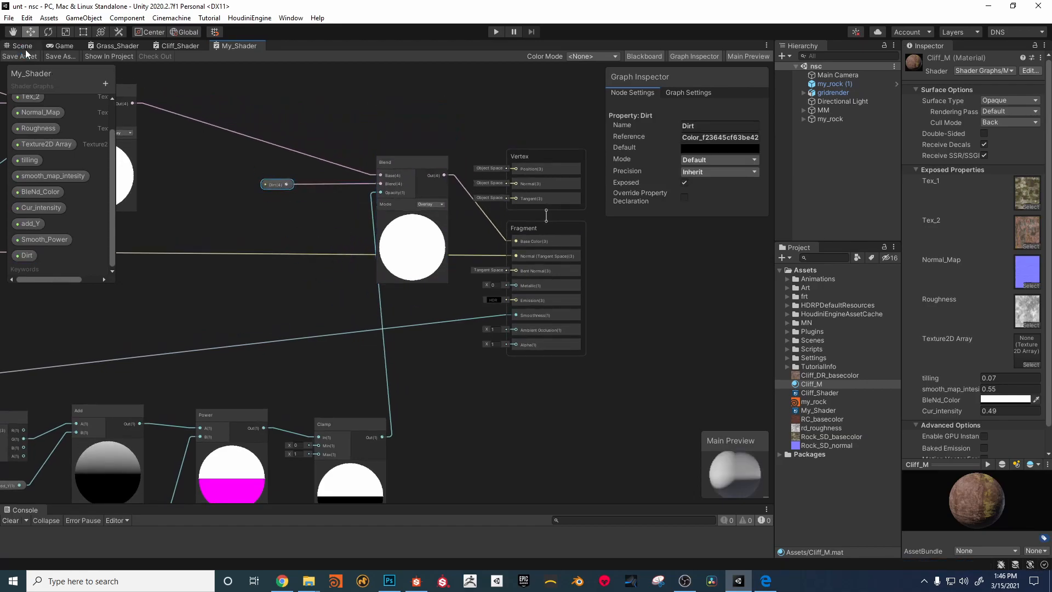
Step: Return to the scene and set Cliff_M's Dirt color to pure red, FF0000
{"action": "left_click", "coordinate": [26, 46]}
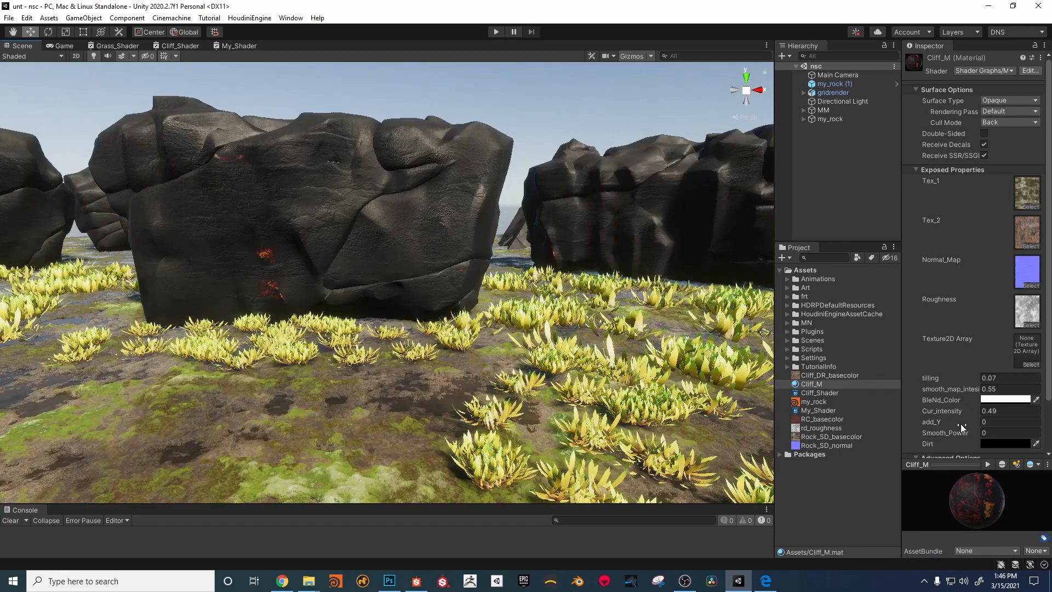
{"action": "left_click", "coordinate": [988, 442]}
{"action": "left_click_drag", "start_coordinate": [982, 385], "coordinate": [1016, 363]}
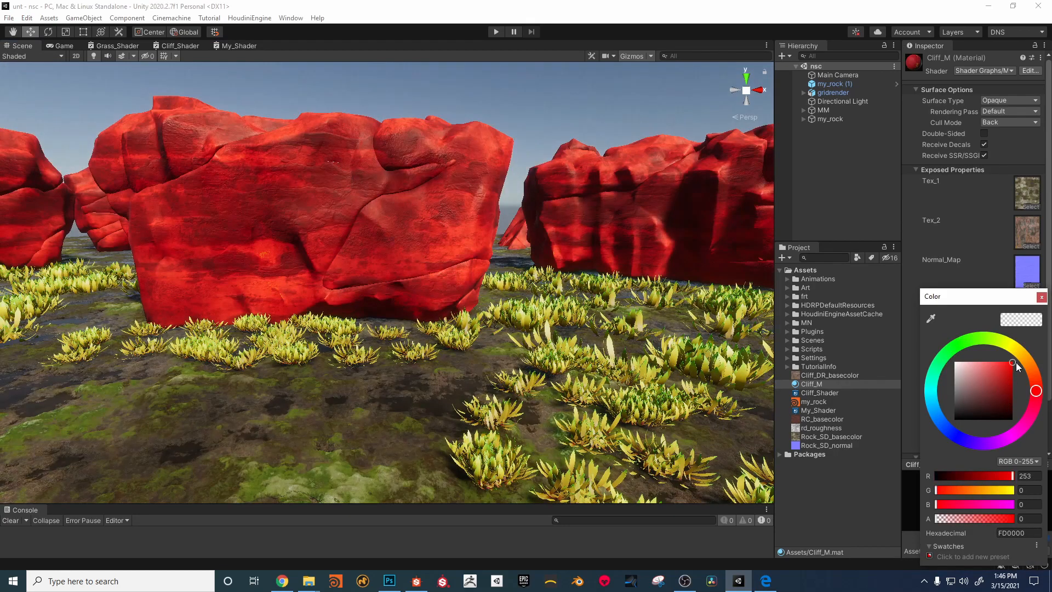
{"action": "left_click", "coordinate": [1041, 299]}
Step: Adjust the height mask on Cliff_M, setting add_Y to -0.04 and Smooth_Power to -1.05
{"action": "mouse_move", "coordinate": [970, 432]}
{"action": "left_mouse_down"}
{"action": "mouse_move", "coordinate": [945, 422]}
{"action": "mouse_move", "coordinate": [995, 420]}
{"action": "mouse_move", "coordinate": [997, 429]}
{"action": "mouse_move", "coordinate": [932, 436]}
{"action": "left_mouse_up"}
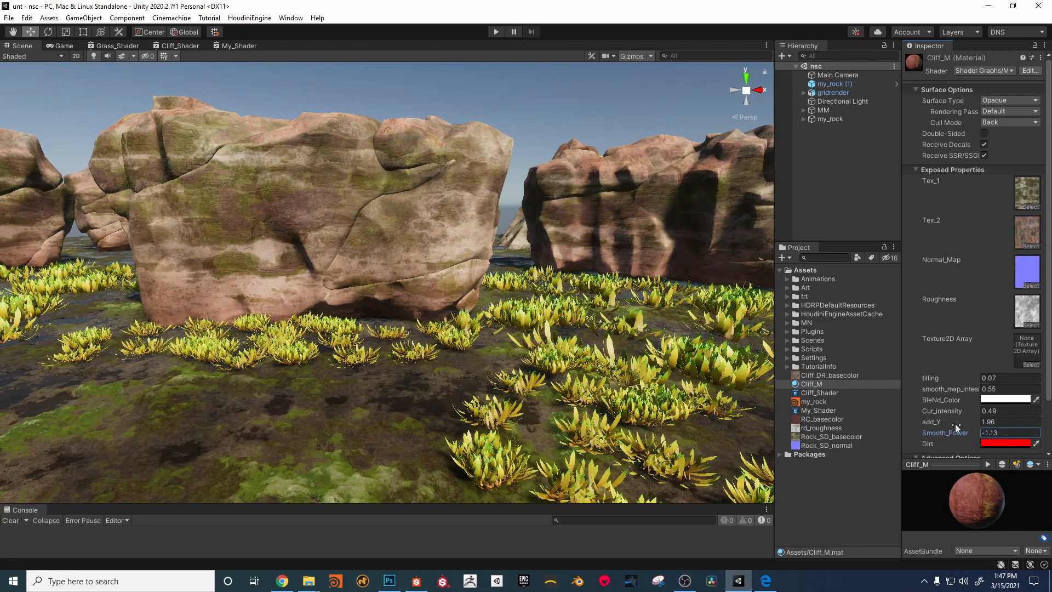
{"action": "mouse_move", "coordinate": [942, 422]}
{"action": "left_mouse_down"}
{"action": "mouse_move", "coordinate": [922, 427]}
{"action": "mouse_move", "coordinate": [971, 435]}
{"action": "mouse_move", "coordinate": [895, 428]}
{"action": "mouse_move", "coordinate": [930, 437]}
{"action": "mouse_move", "coordinate": [921, 422]}
{"action": "mouse_move", "coordinate": [951, 423]}
{"action": "mouse_move", "coordinate": [942, 429]}
{"action": "left_mouse_up"}
{"action": "left_click", "coordinate": [926, 420]}
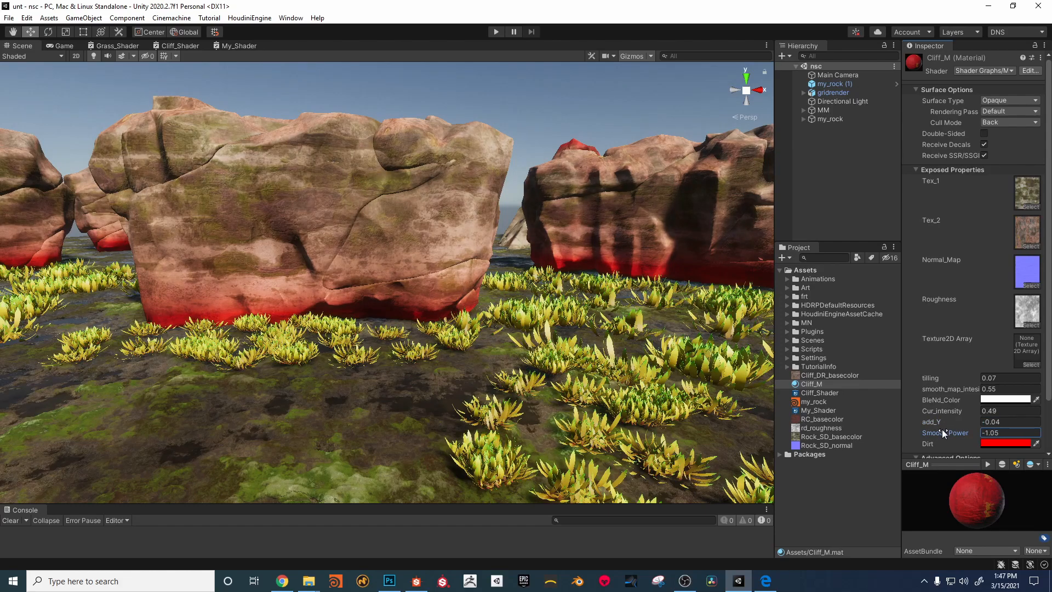
Step: Set Cliff_M's Dirt color to dark blue 151052 and retune the mask with add_Y 0.29 and Smooth_Power -0.62
{"action": "left_click", "coordinate": [1001, 443]}
{"action": "mouse_move", "coordinate": [993, 418]}
{"action": "left_mouse_down"}
{"action": "mouse_move", "coordinate": [1002, 392]}
{"action": "mouse_move", "coordinate": [1001, 401]}
{"action": "left_mouse_up"}
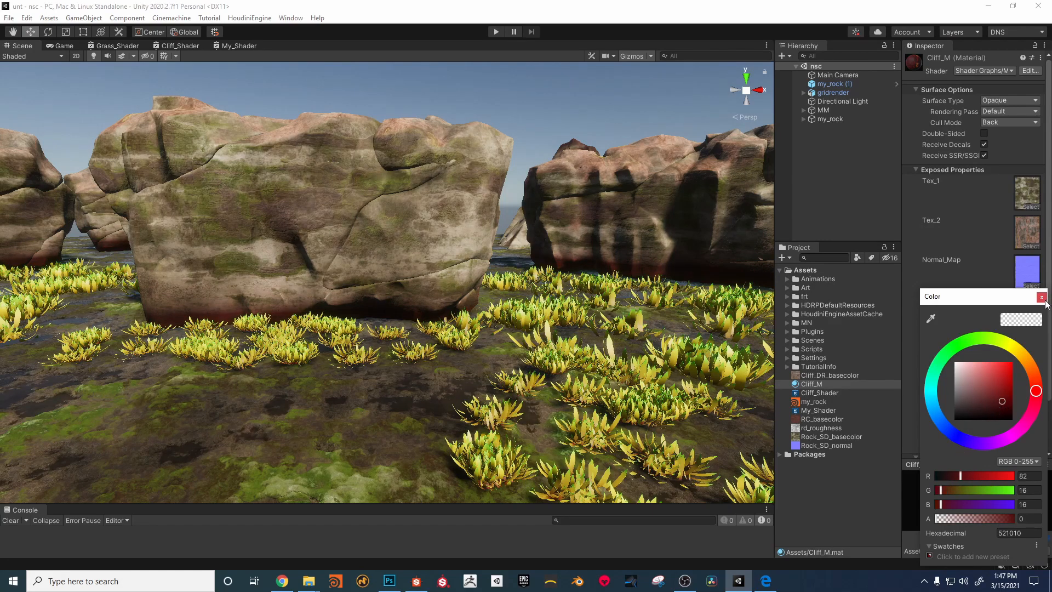
{"action": "left_click_drag", "start_coordinate": [1035, 391], "coordinate": [963, 440]}
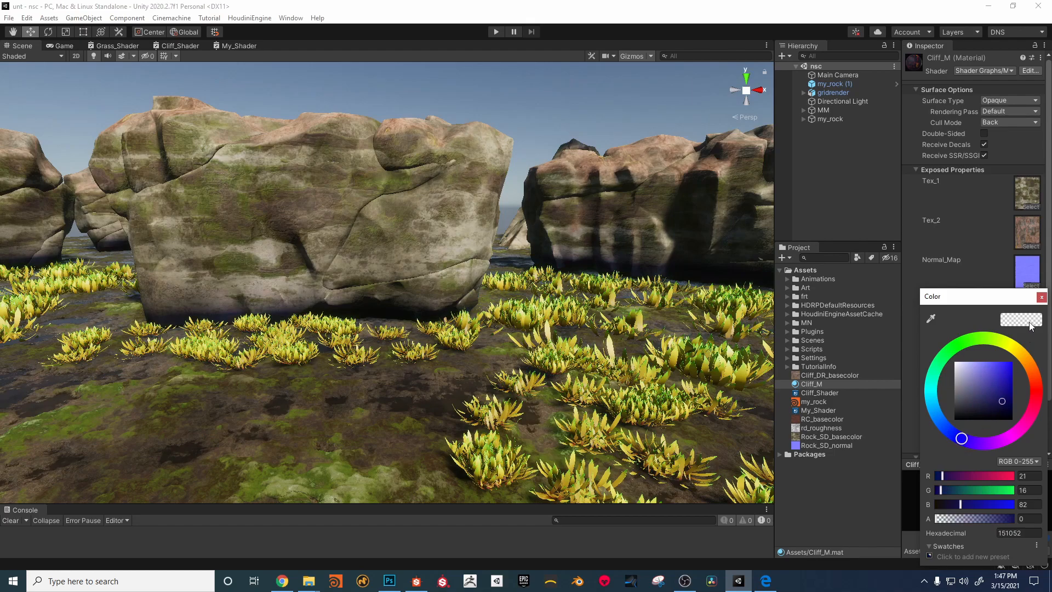
{"action": "left_click", "coordinate": [1041, 297]}
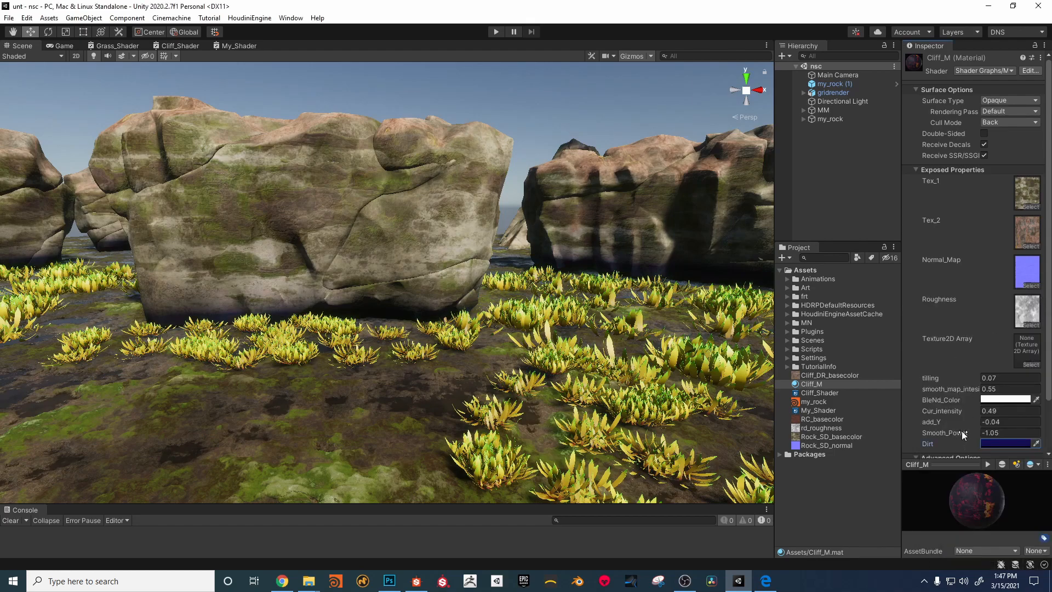
{"action": "mouse_move", "coordinate": [958, 433]}
{"action": "left_mouse_down"}
{"action": "mouse_move", "coordinate": [972, 429]}
{"action": "mouse_move", "coordinate": [953, 419]}
{"action": "mouse_move", "coordinate": [964, 422]}
{"action": "mouse_move", "coordinate": [948, 432]}
{"action": "mouse_move", "coordinate": [905, 422]}
{"action": "mouse_move", "coordinate": [928, 432]}
{"action": "mouse_move", "coordinate": [897, 433]}
{"action": "mouse_move", "coordinate": [970, 424]}
{"action": "mouse_move", "coordinate": [944, 435]}
{"action": "mouse_move", "coordinate": [945, 422]}
{"action": "mouse_move", "coordinate": [930, 425]}
{"action": "left_mouse_up"}
{"action": "mouse_move", "coordinate": [471, 305]}
{"action": "right_mouse_down", "text": "alt"}
{"action": "mouse_move", "coordinate": [448, 301]}
{"action": "mouse_move", "coordinate": [460, 305]}
{"action": "right_mouse_up", "text": "alt"}
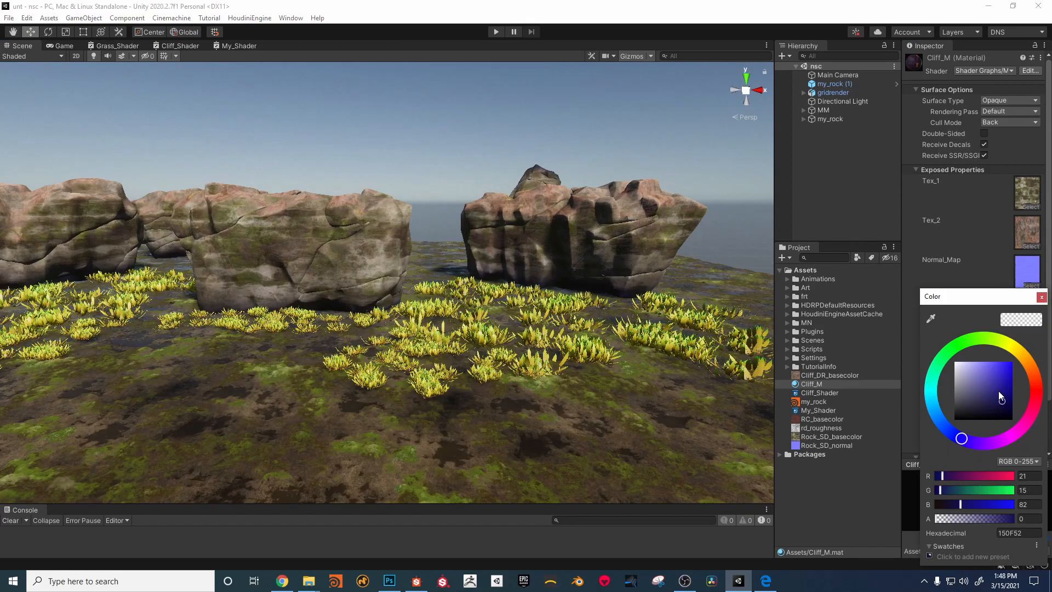
Step: Set Cliff_M's Dirt color to dark green 052E00 and inspect the rocks up close
{"action": "mouse_move", "coordinate": [998, 390]}
{"action": "left_mouse_down"}
{"action": "mouse_move", "coordinate": [1005, 379]}
{"action": "mouse_move", "coordinate": [976, 425]}
{"action": "left_mouse_up"}
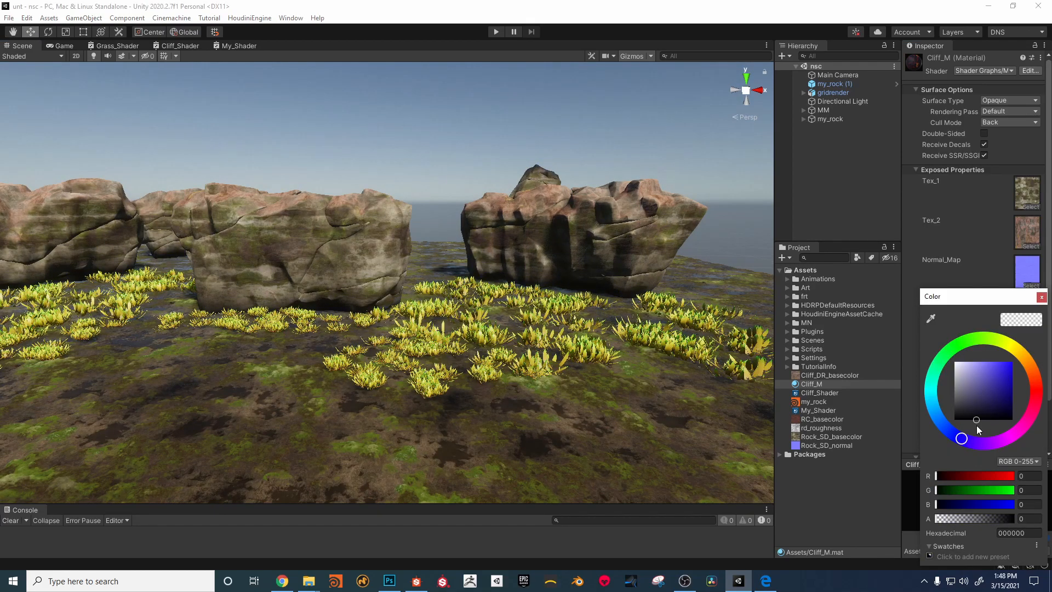
{"action": "left_click_drag", "start_coordinate": [976, 426], "coordinate": [974, 373]}
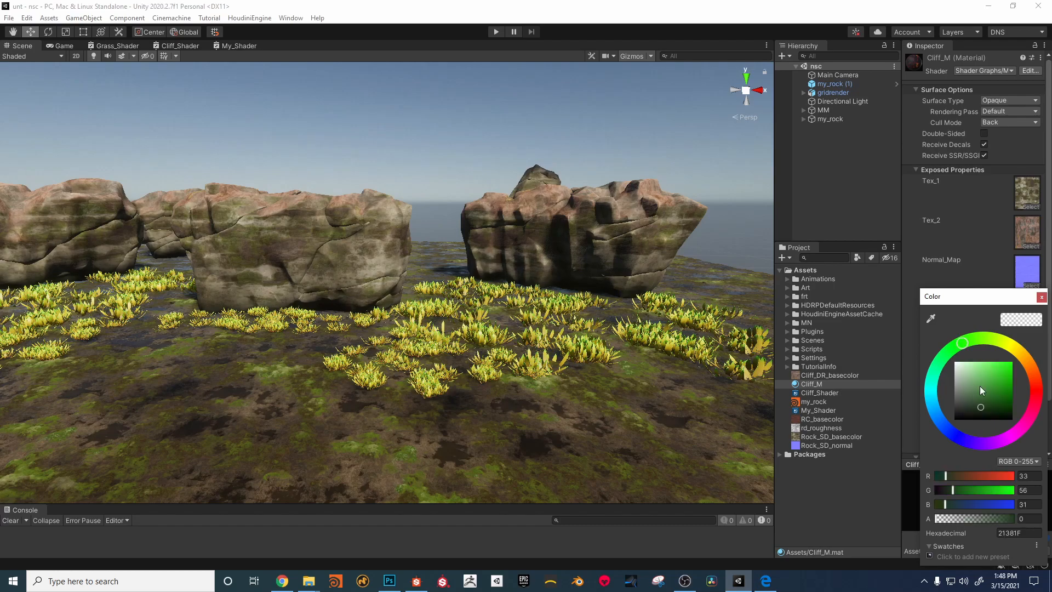
{"action": "left_click_drag", "start_coordinate": [980, 386], "coordinate": [1012, 412]}
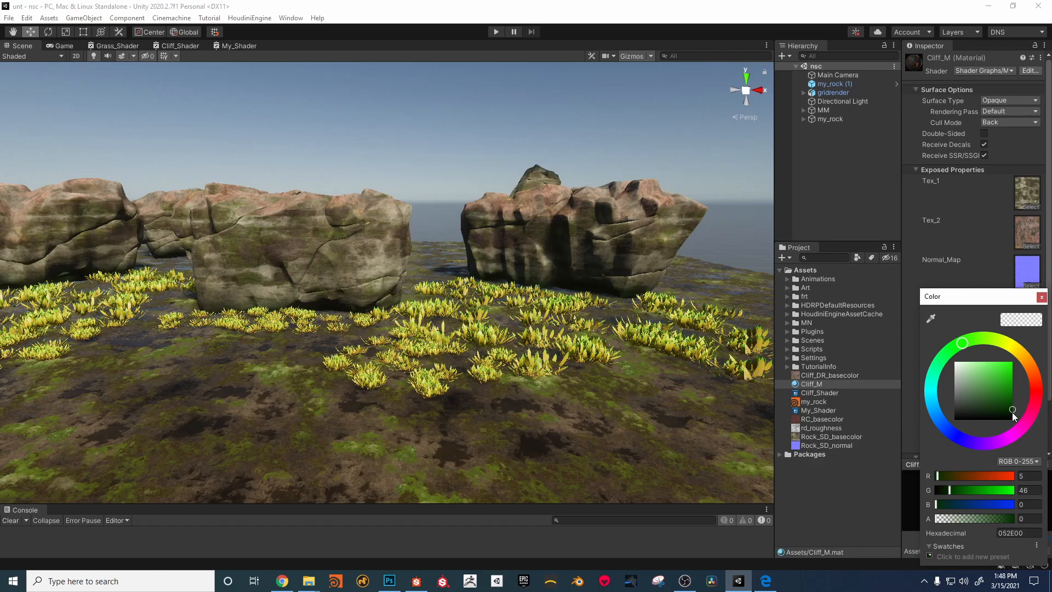
{"action": "right_click_drag", "start_coordinate": [400, 230], "coordinate": [503, 252], "text": "alt"}
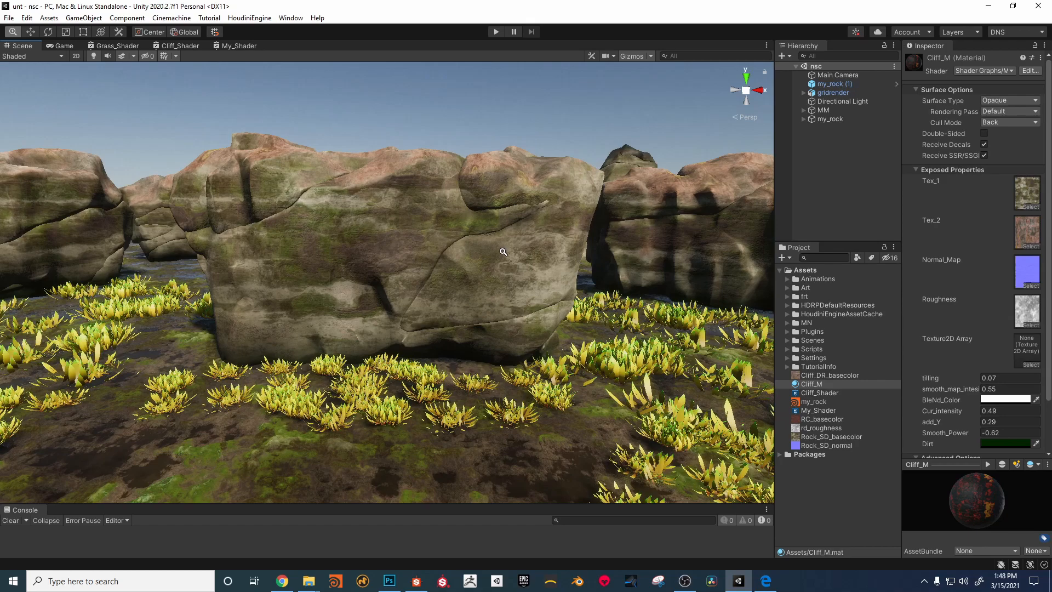
{"action": "right_click_drag", "start_coordinate": [503, 252], "coordinate": [690, 174], "text": "alt"}
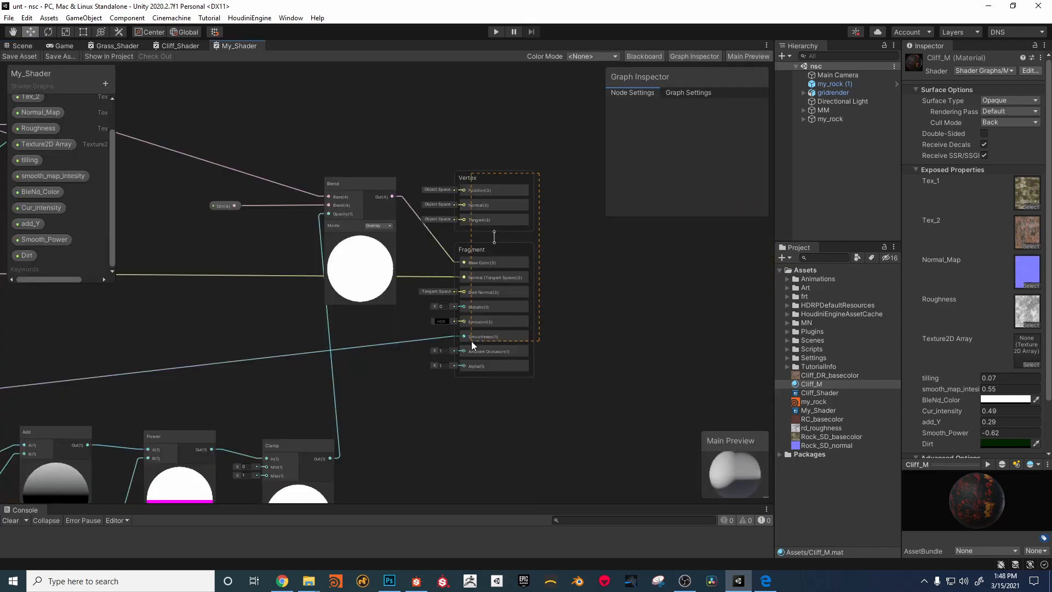
Step: In My_Shader, space out the output stack and the Dirt Blend node, set its mode to Multiply, and save the shader
{"action": "left_click_drag", "start_coordinate": [471, 250], "coordinate": [611, 251]}
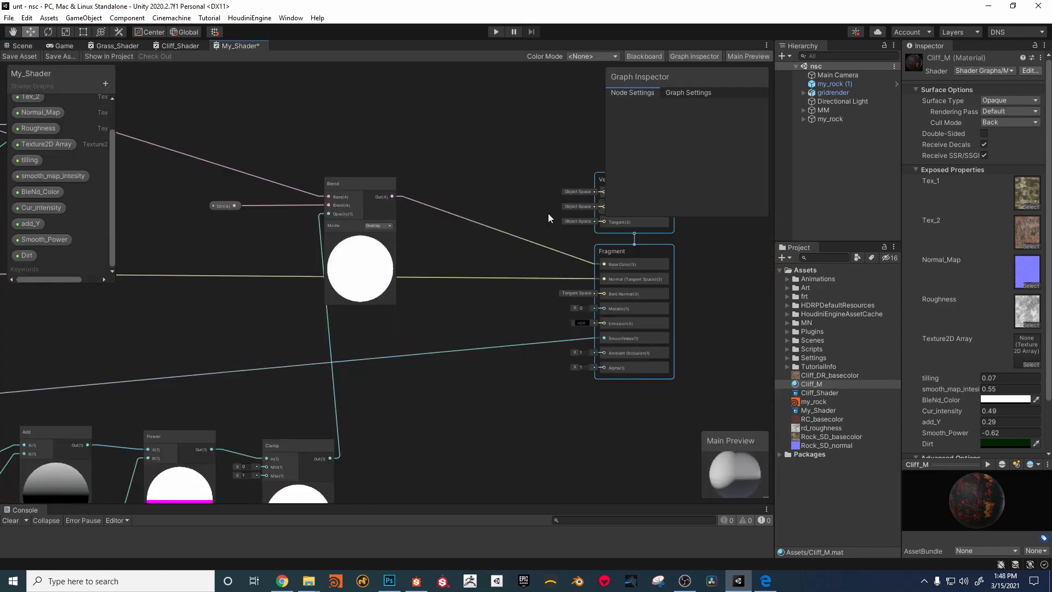
{"action": "left_click_drag", "start_coordinate": [351, 185], "coordinate": [392, 189]}
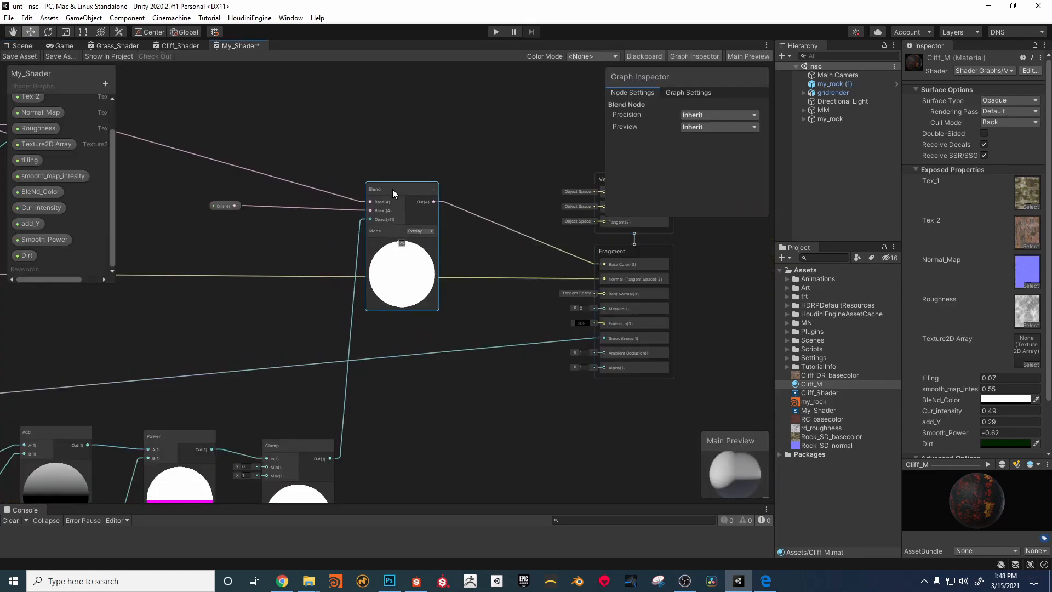
{"action": "left_click", "coordinate": [421, 230]}
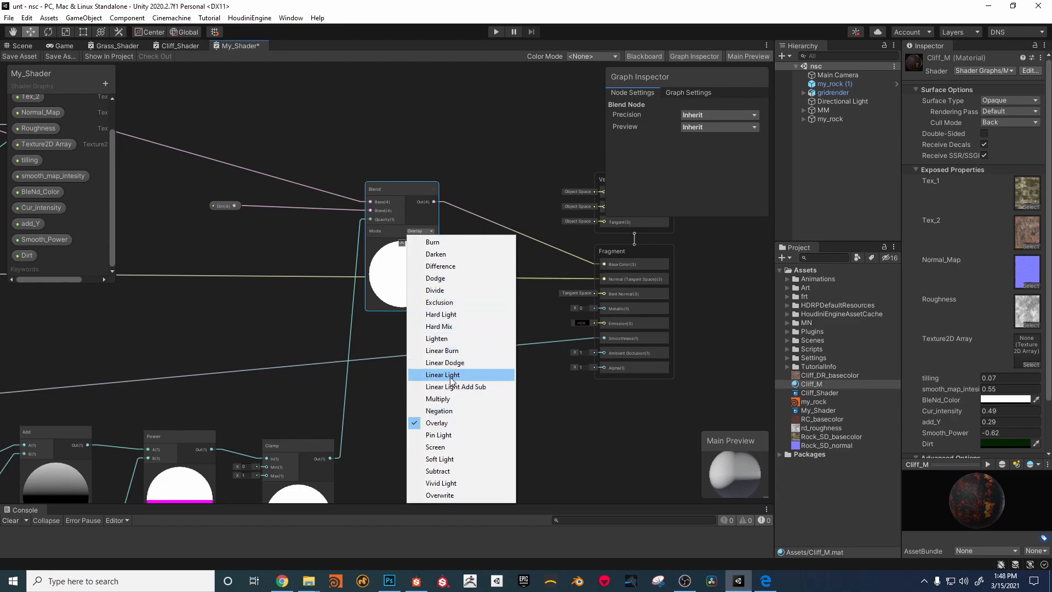
{"action": "left_click", "coordinate": [444, 399]}
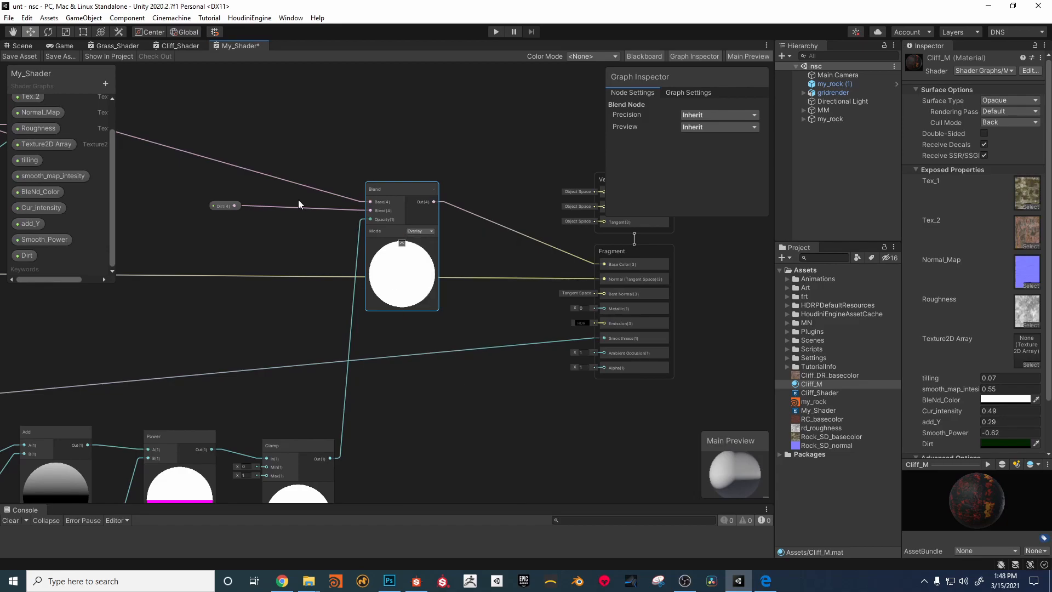
{"action": "left_click", "coordinate": [21, 56]}
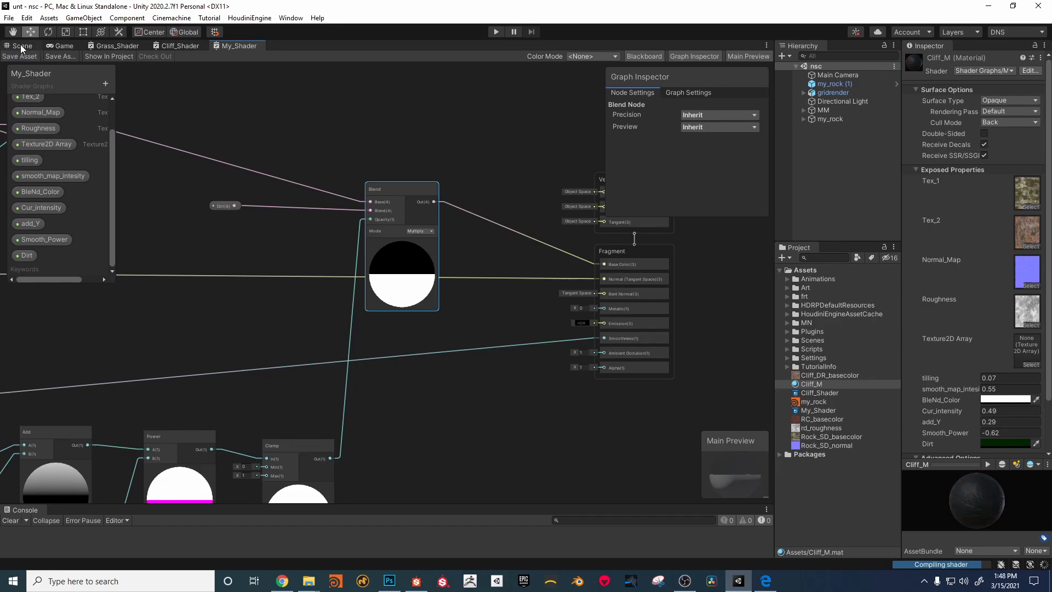
{"action": "left_click", "coordinate": [24, 46]}
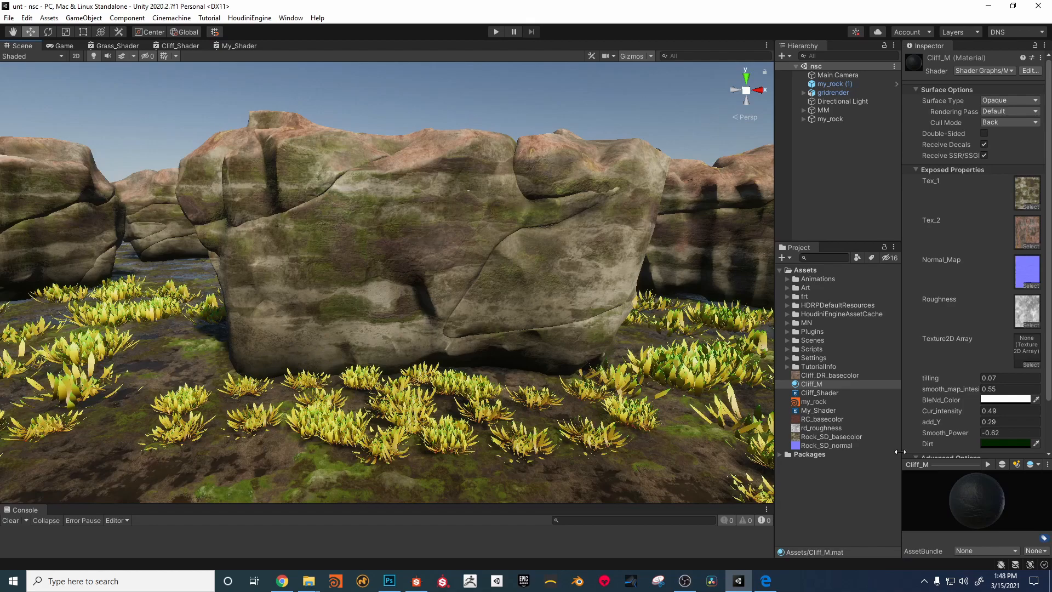
Step: Retune the dirt mask on Cliff_M with add_Y 0.05 and Smooth_Power -0.95
{"action": "mouse_move", "coordinate": [939, 422]}
{"action": "left_mouse_down"}
{"action": "mouse_move", "coordinate": [928, 419]}
{"action": "mouse_move", "coordinate": [940, 417]}
{"action": "mouse_move", "coordinate": [935, 429]}
{"action": "left_mouse_up"}
{"action": "mouse_move", "coordinate": [524, 246]}
{"action": "right_mouse_down"}
{"action": "mouse_move", "coordinate": [478, 241]}
{"action": "mouse_move", "coordinate": [510, 256]}
{"action": "right_mouse_up"}
{"action": "key", "text": "s"}
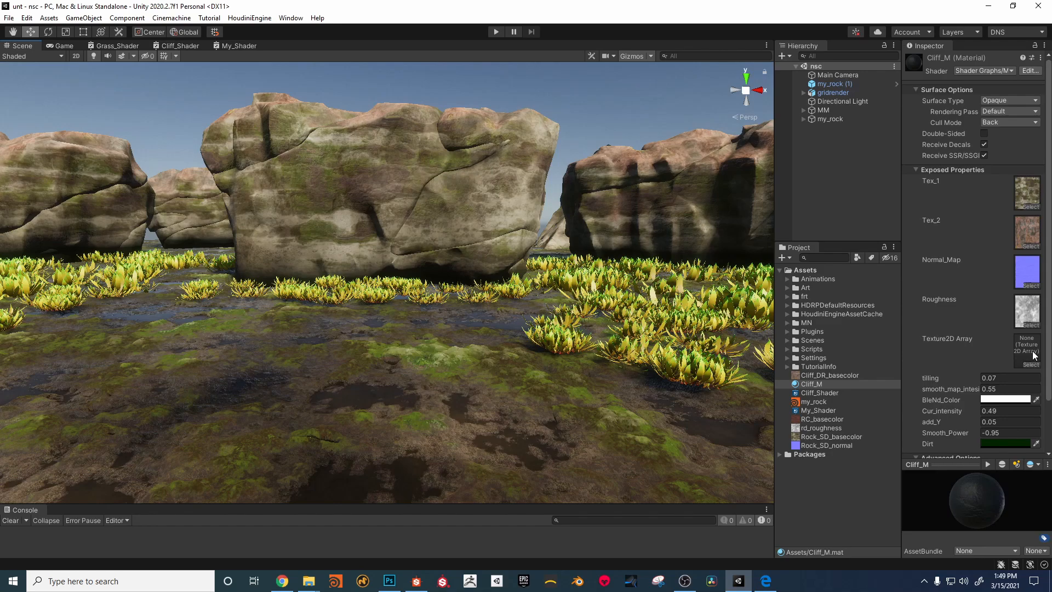
Step: Delete the unused Texture2D Array property from My_Shader, save the shader, and return to the scene
{"action": "left_click", "coordinate": [232, 48]}
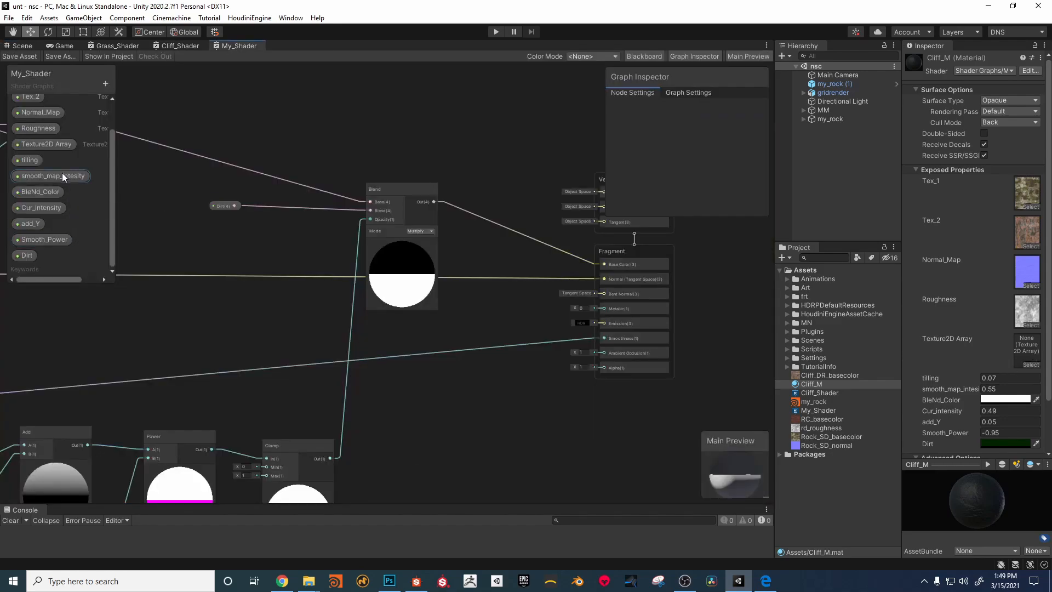
{"action": "left_click", "coordinate": [53, 145]}
{"action": "key", "text": "Delete"}
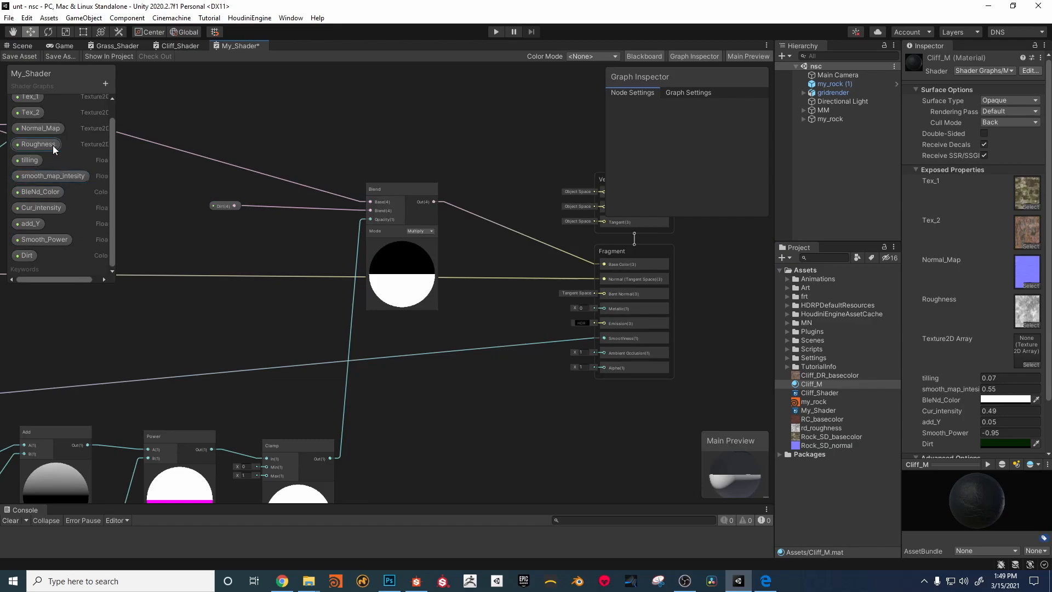
{"action": "left_click", "coordinate": [19, 56]}
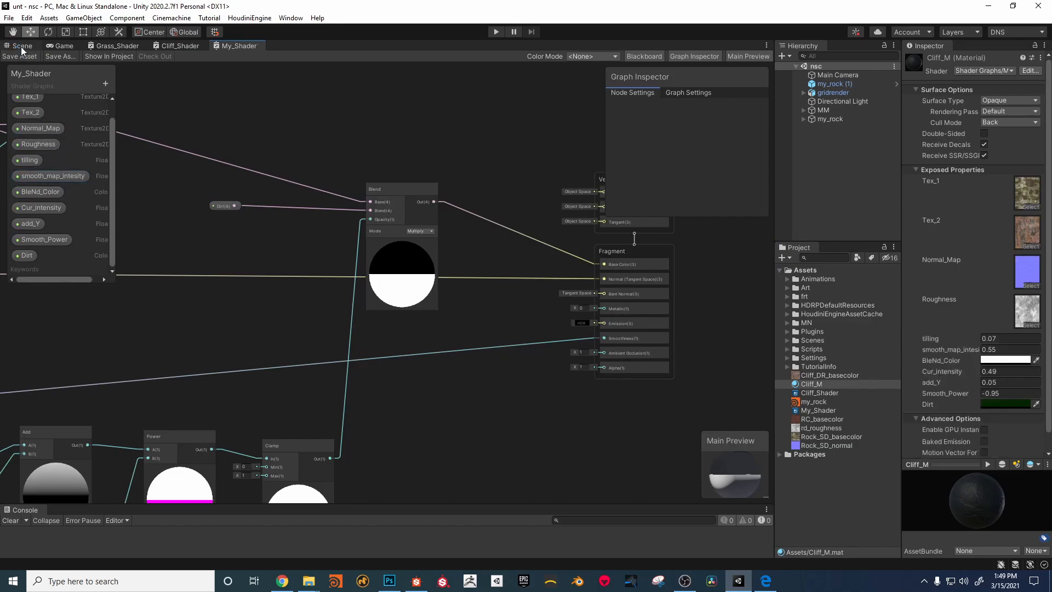
{"action": "left_click", "coordinate": [20, 47]}
Step: Set the Total Points parameter of the my_rock Houdini asset to 555
{"action": "right_click_drag", "start_coordinate": [383, 157], "coordinate": [392, 167], "text": "alt"}
{"action": "middle_click_drag", "start_coordinate": [392, 167], "coordinate": [388, 170], "text": "alt"}
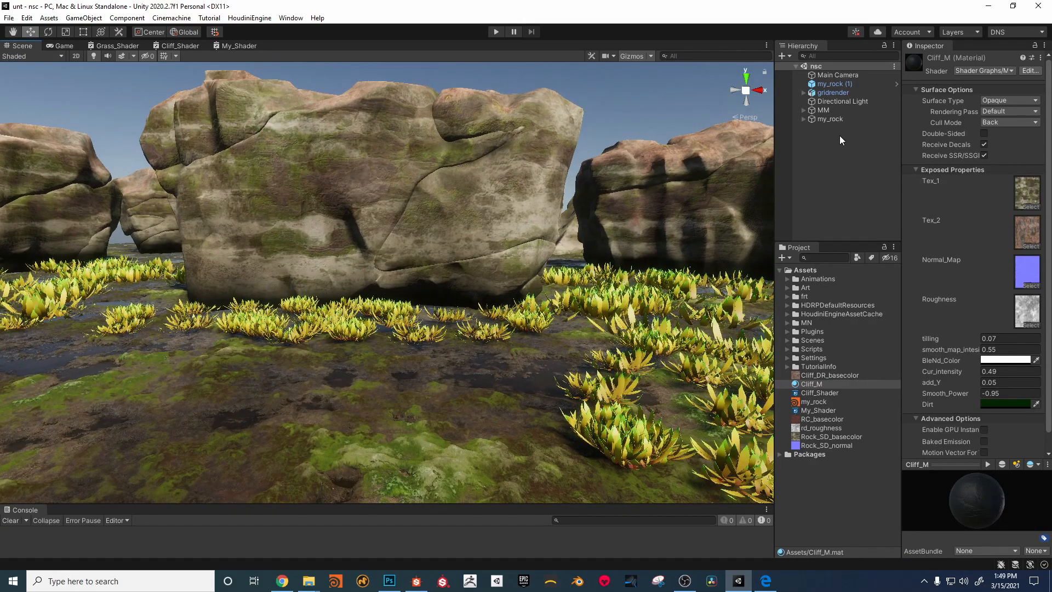
{"action": "left_click", "coordinate": [822, 118]}
{"action": "left_click", "coordinate": [925, 217]}
{"action": "type", "text": "555"}
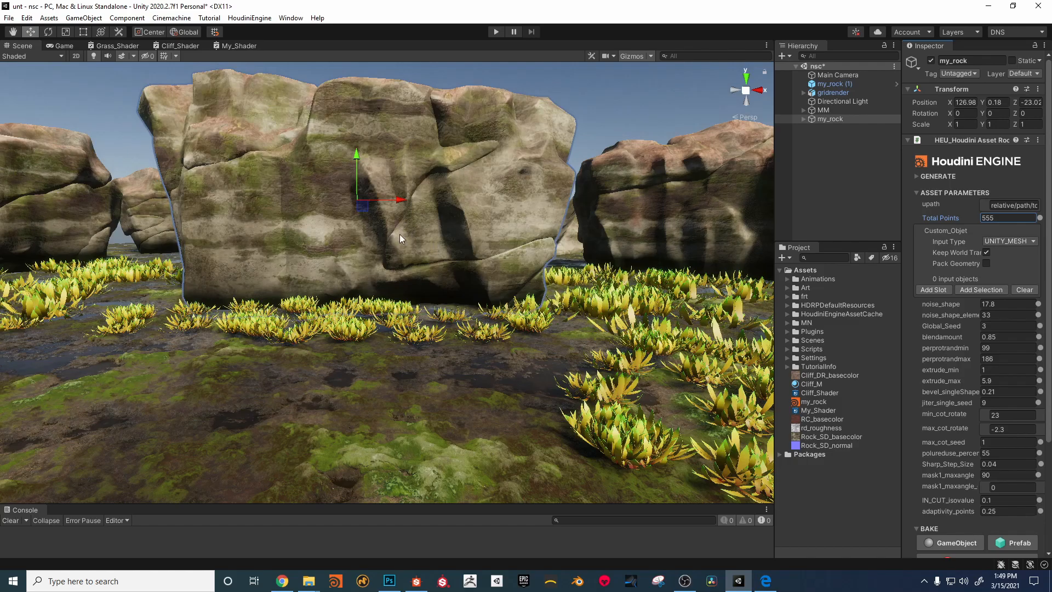
Step: Move my_rock along the X axis to position 126.14
{"action": "middle_click_drag", "start_coordinate": [387, 242], "coordinate": [401, 246], "text": "alt"}
{"action": "right_click_drag", "start_coordinate": [402, 246], "coordinate": [451, 269], "text": "alt"}
{"action": "mouse_move", "coordinate": [359, 252]}
{"action": "left_mouse_down"}
{"action": "mouse_move", "coordinate": [397, 262]}
{"action": "mouse_move", "coordinate": [340, 257]}
{"action": "left_mouse_up"}
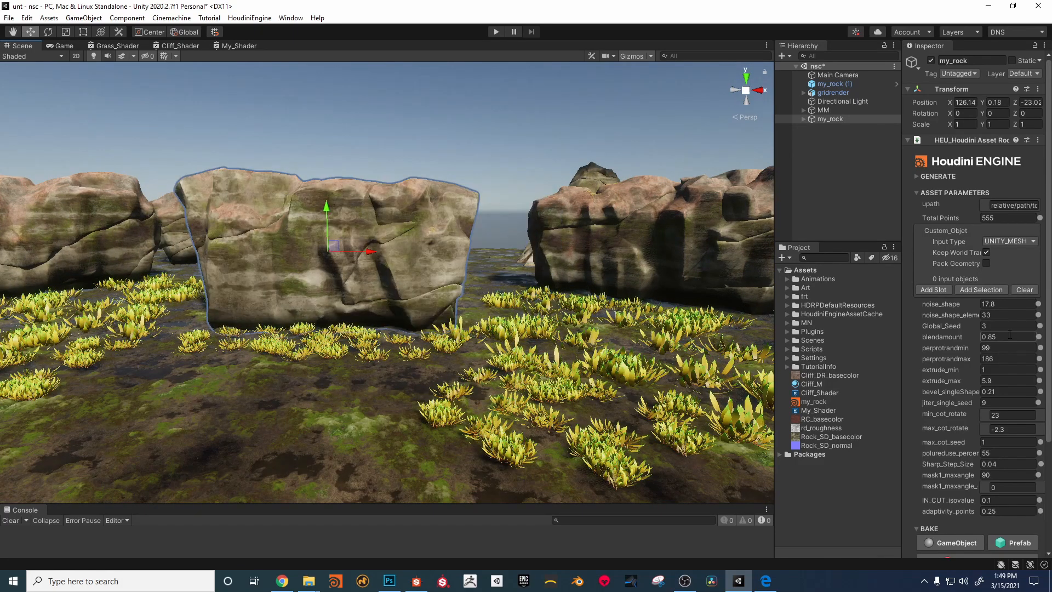
Step: Set my_rock's extrude_max parameter to 9 and view the regenerated rock closer
{"action": "scroll", "coordinate": [1010, 335], "scroll_direction": "down", "scroll_amount": 3}
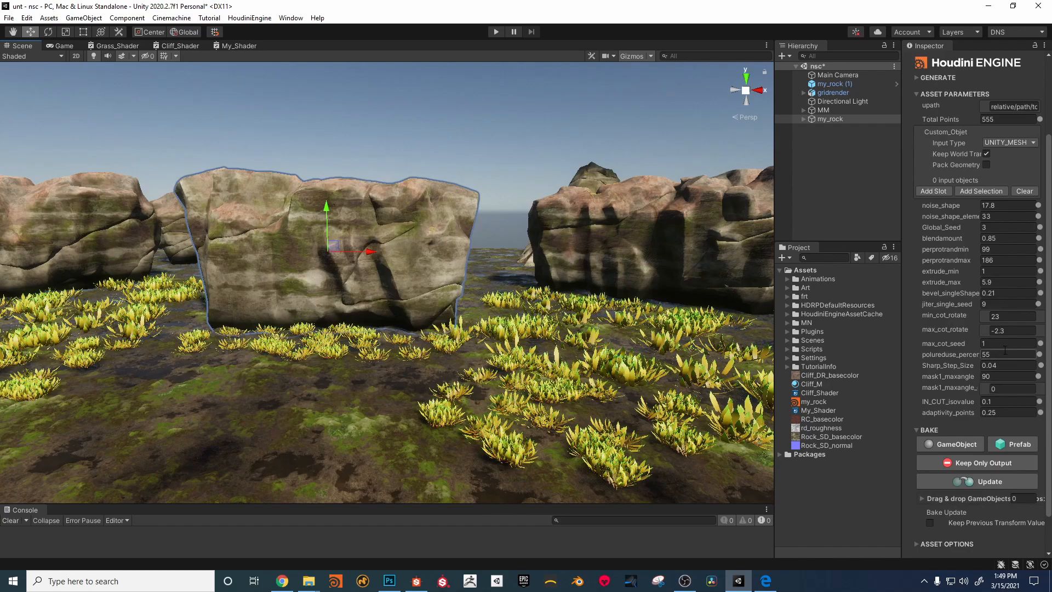
{"action": "scroll", "coordinate": [1005, 349], "scroll_direction": "up", "scroll_amount": 3}
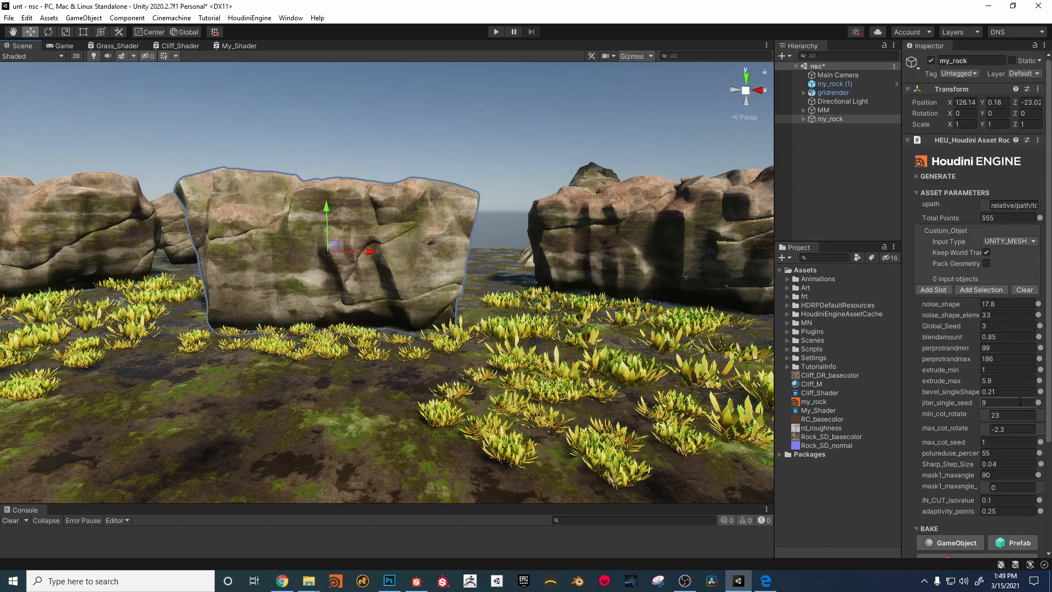
{"action": "left_click", "coordinate": [945, 377]}
{"action": "type", "text": "9"}
{"action": "key", "text": "Return"}
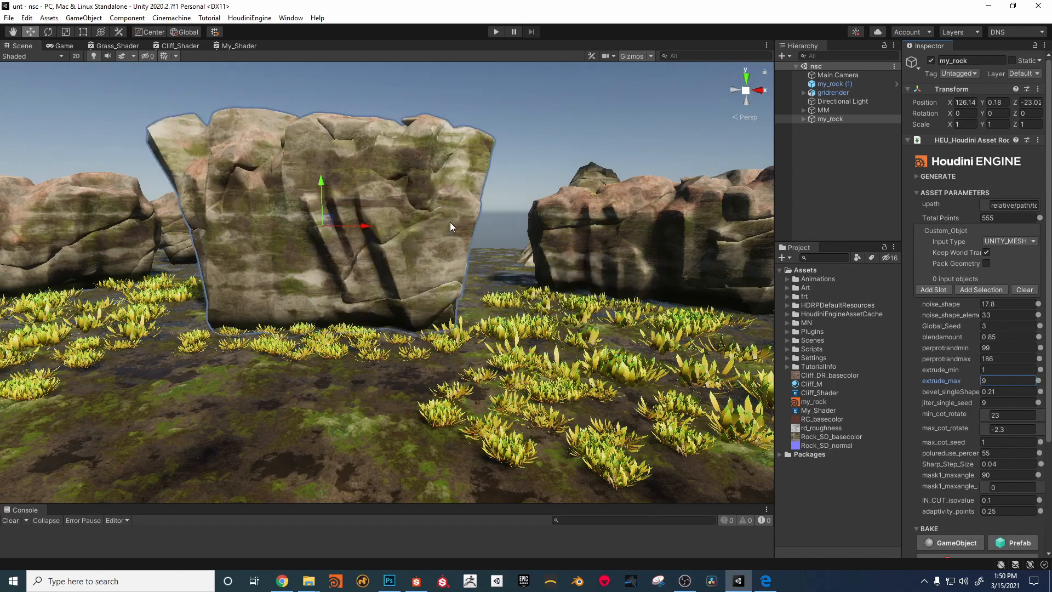
{"action": "scroll", "coordinate": [461, 227], "scroll_direction": "up", "scroll_amount": 4}
{"action": "middle_click_drag", "start_coordinate": [471, 228], "coordinate": [498, 233]}
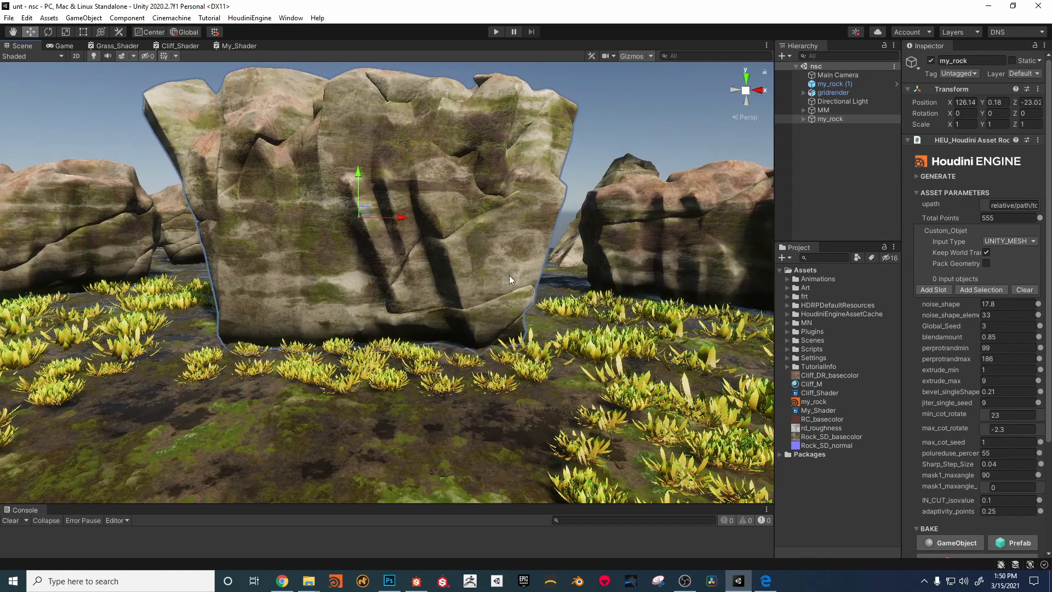